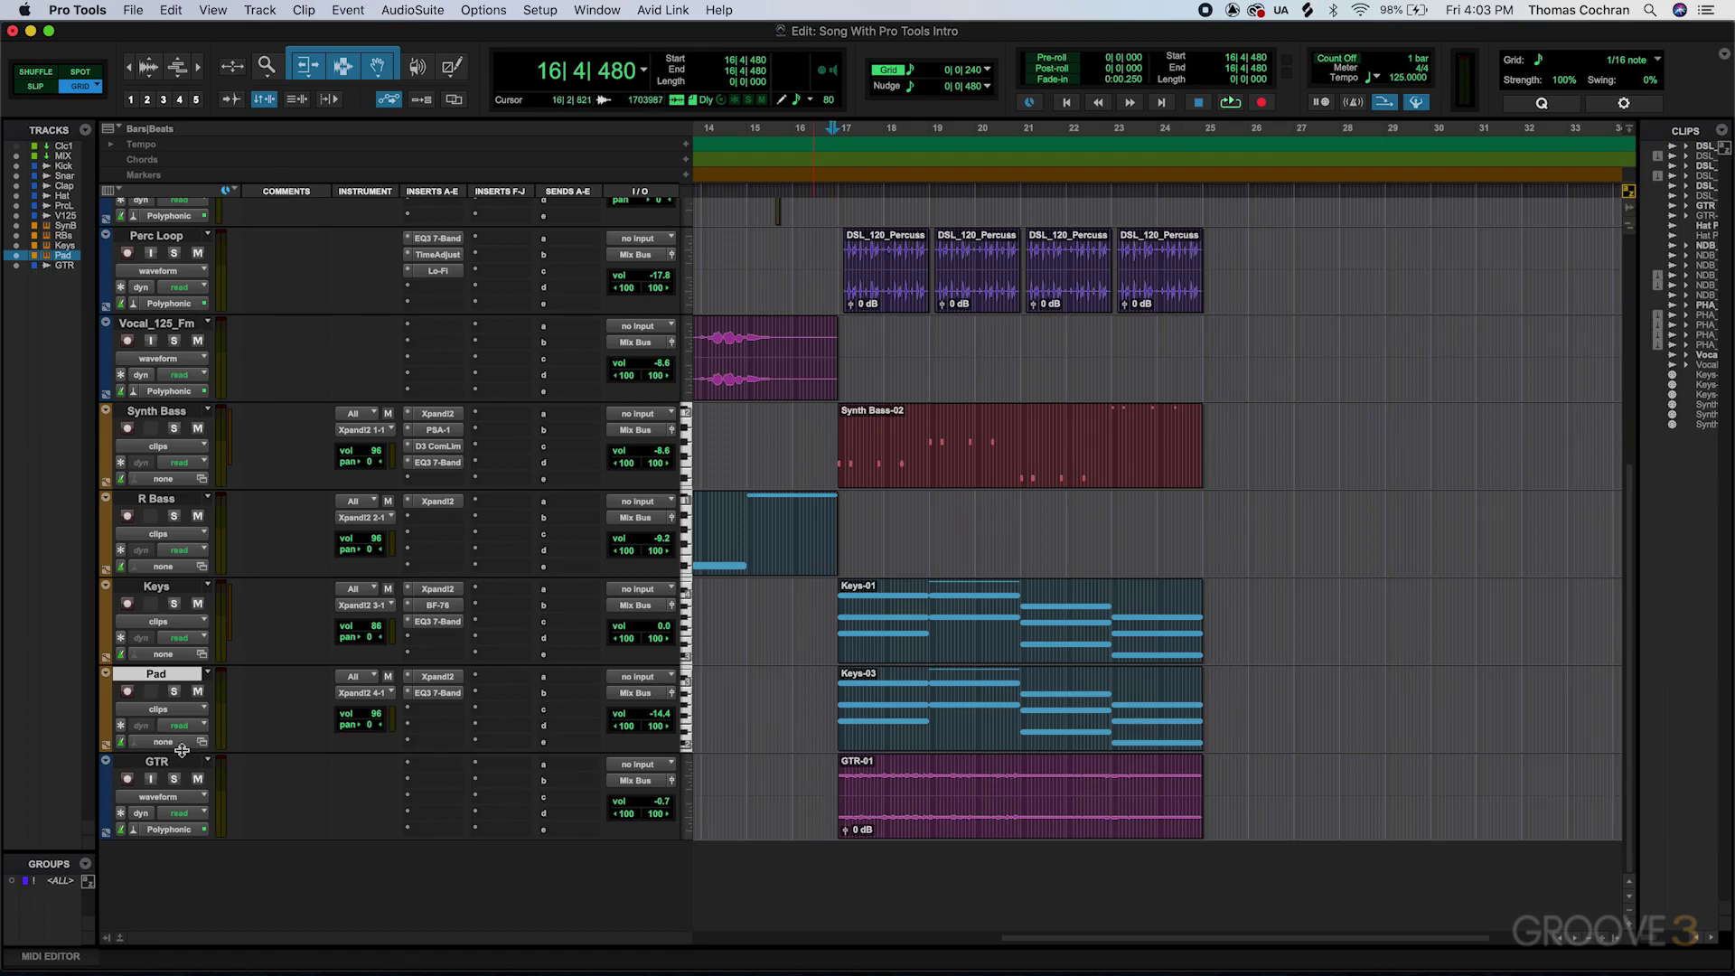
Solo the GTR track alone and play it from just before bar 17
left_click(174, 779)
key("space")
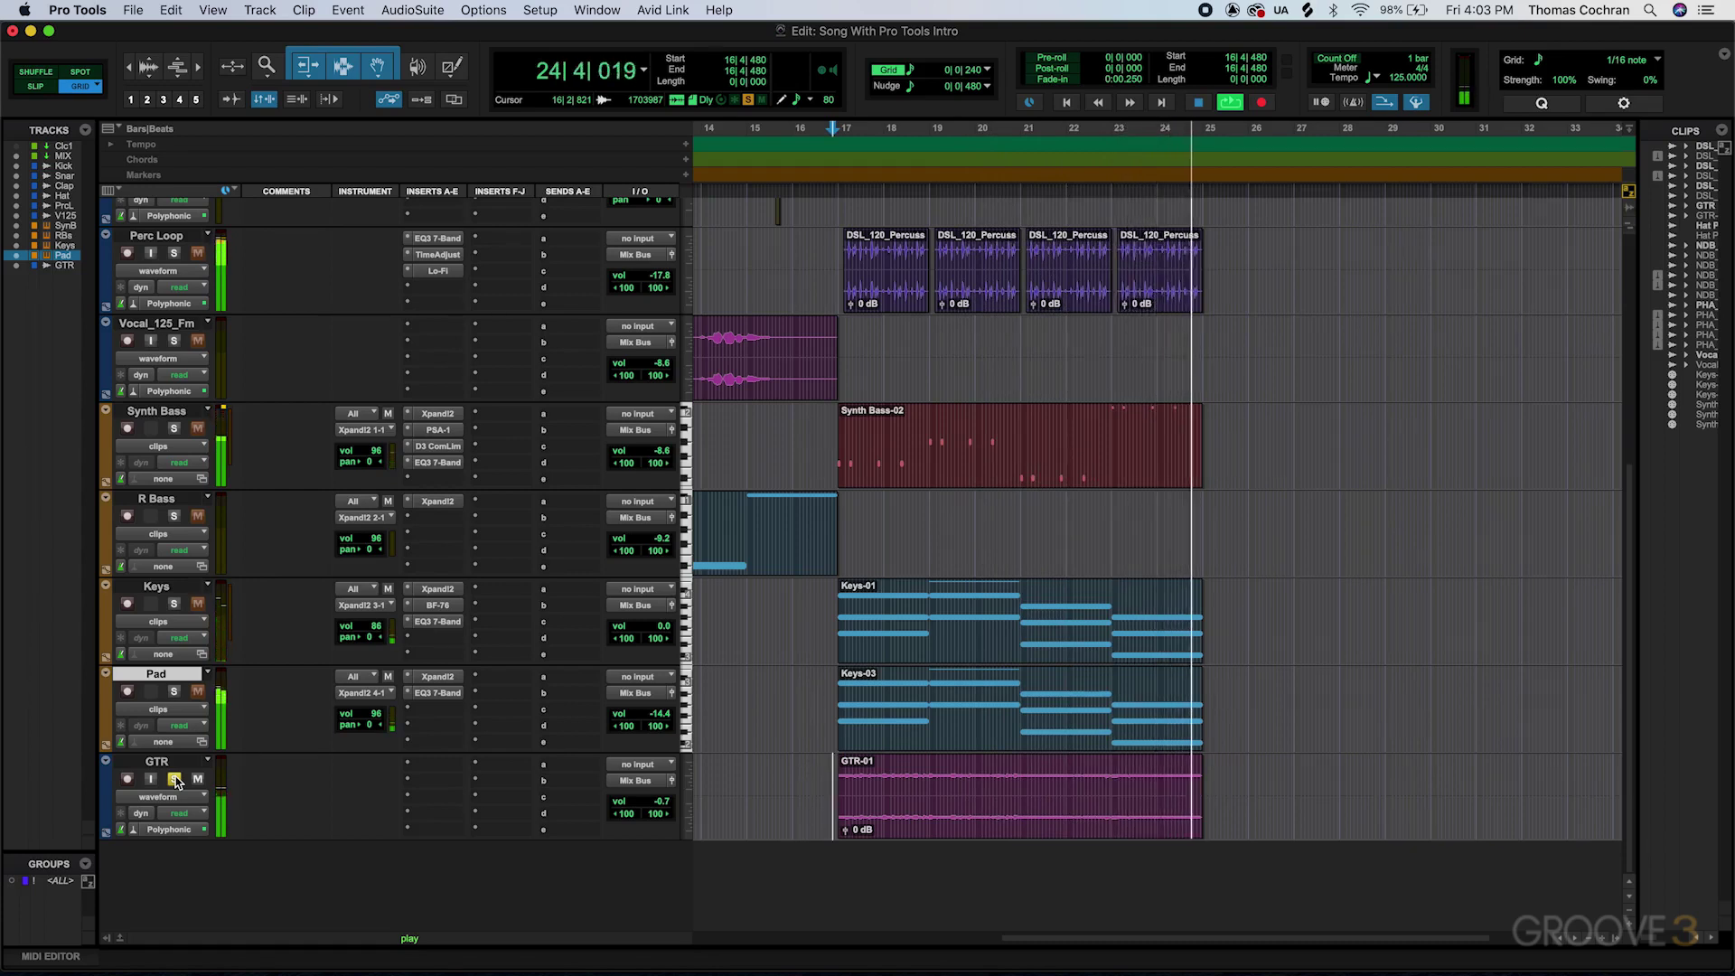
key("space")
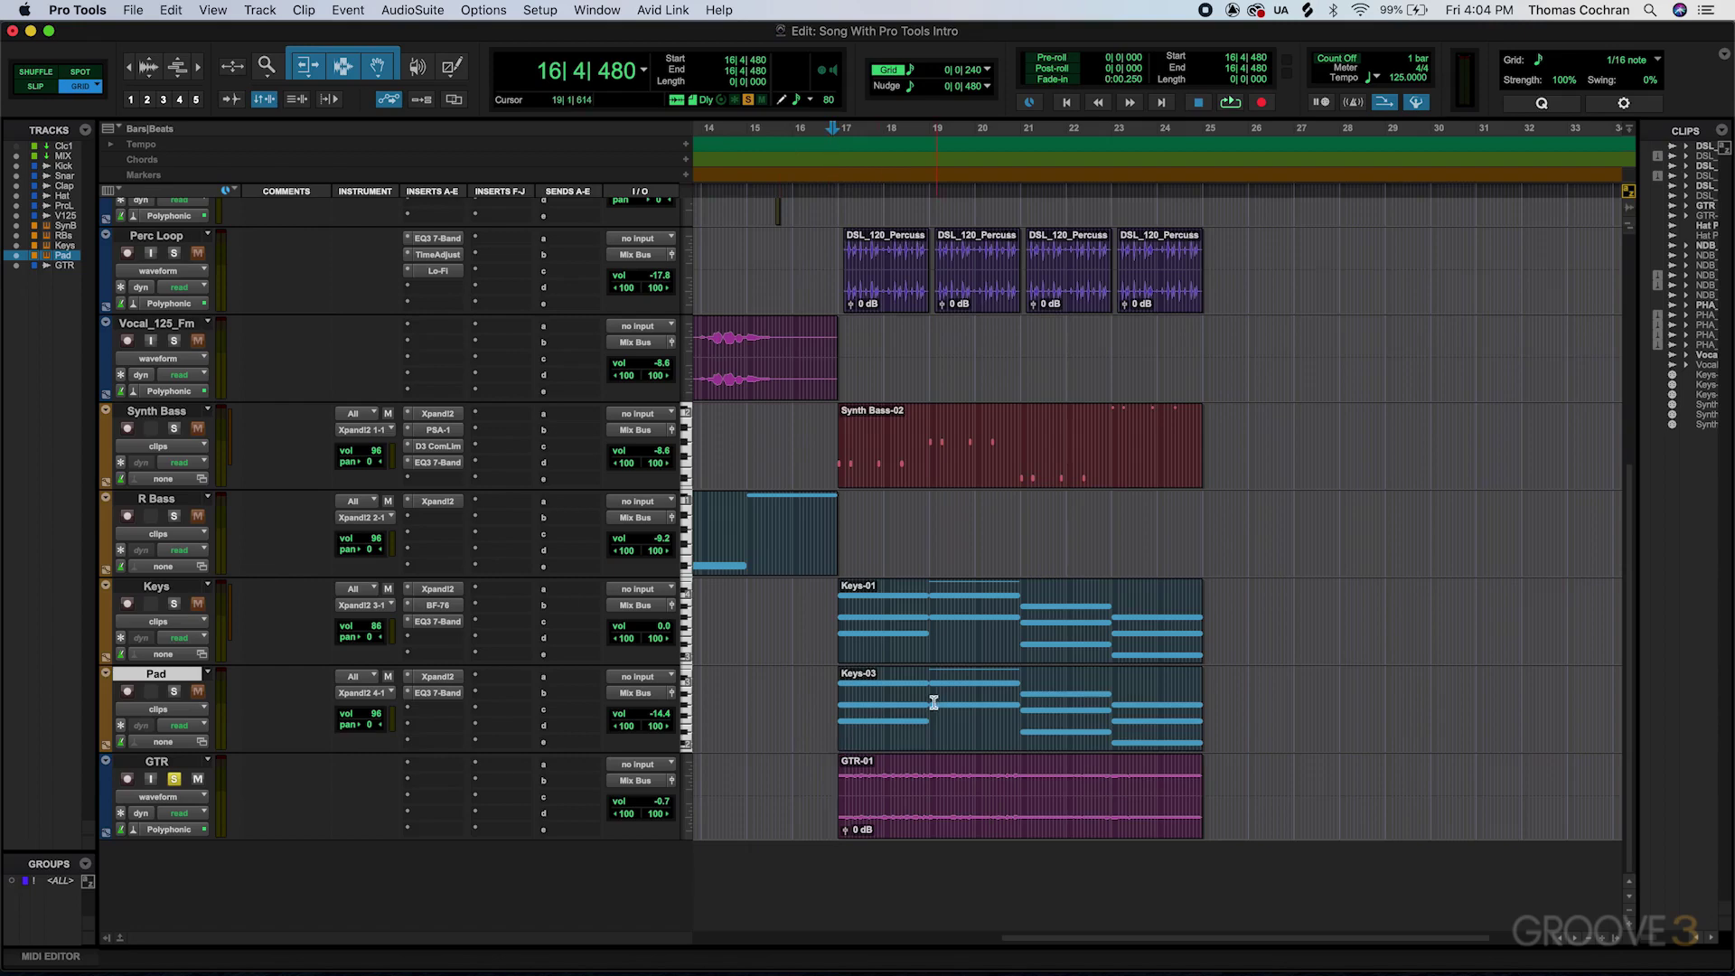
Open the Pad track's Keys-03 clip in the MIDI editor to examine its chord notes, and close the editor again
double_click(894, 723)
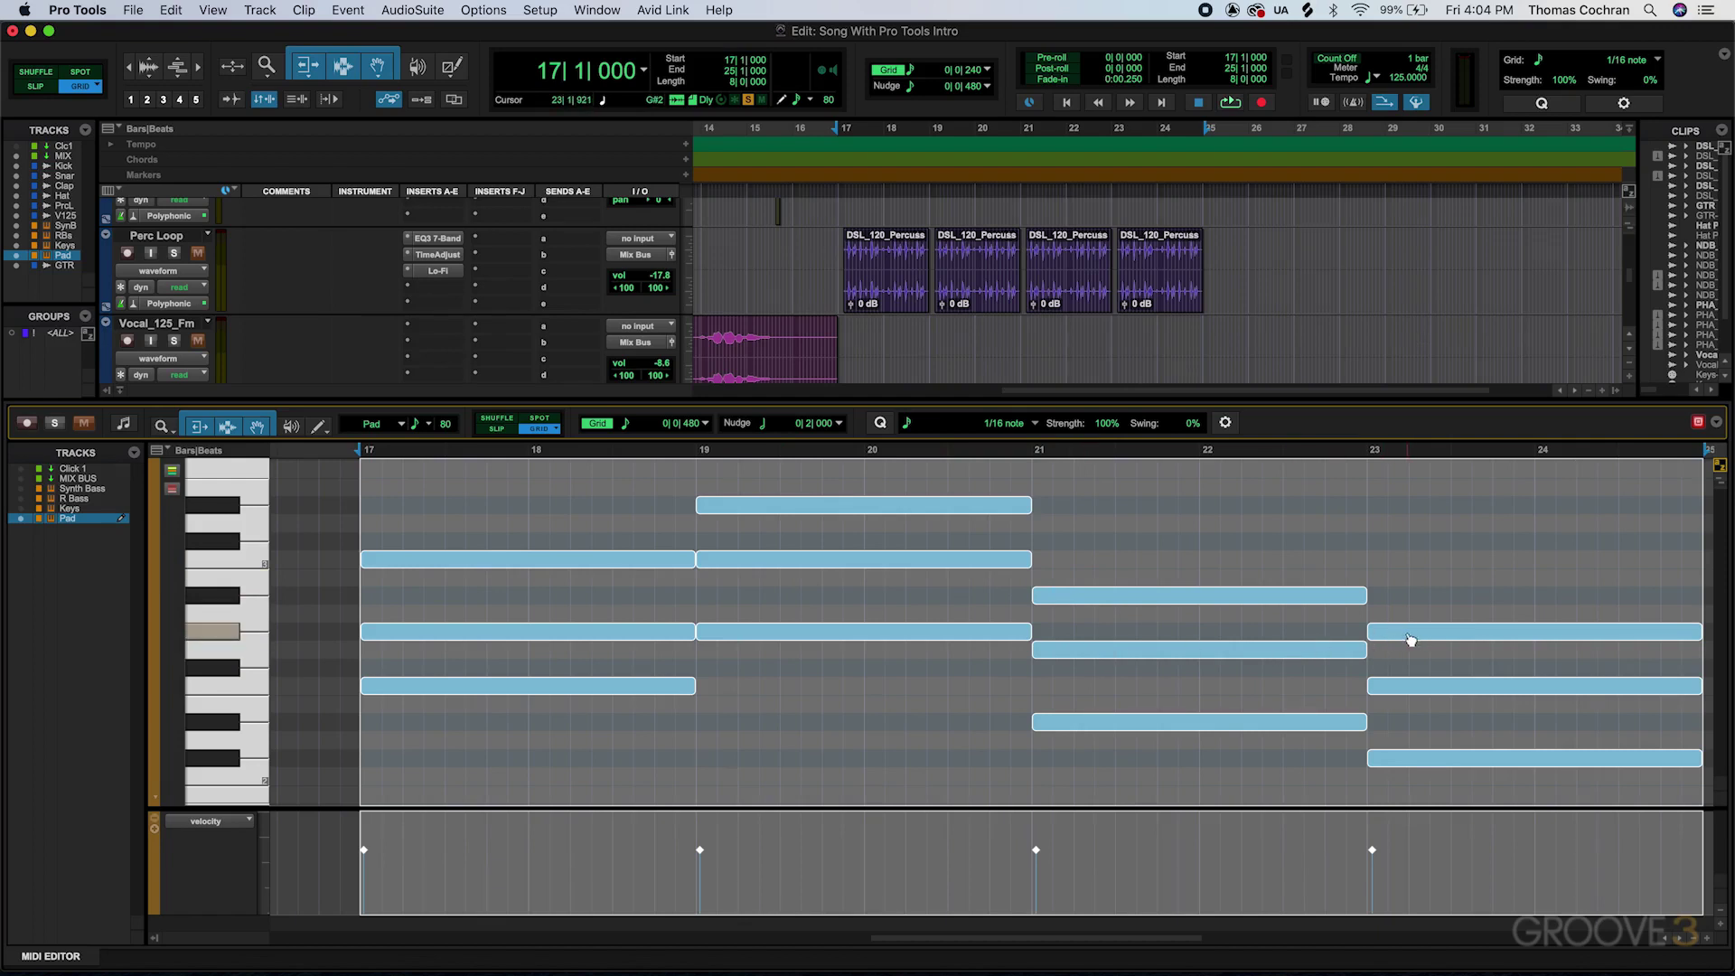
left_click(58, 962)
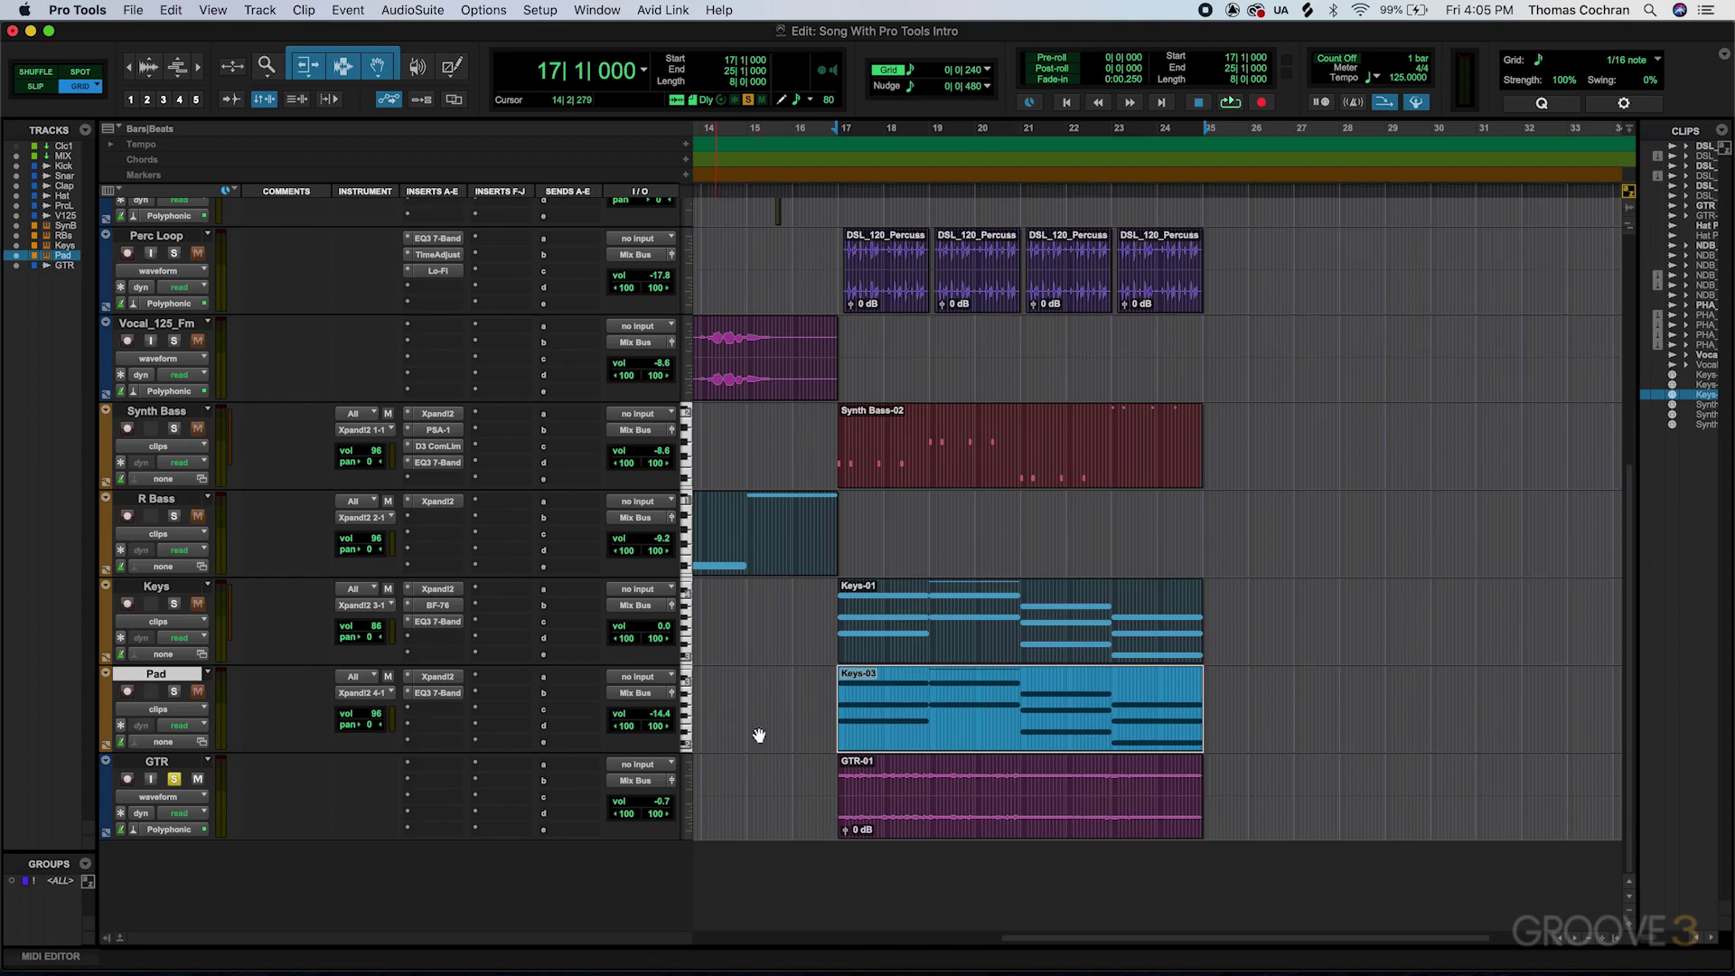
Select the GTR-01 clip and switch the GTR track's view from waveform to warp
left_click(931, 832)
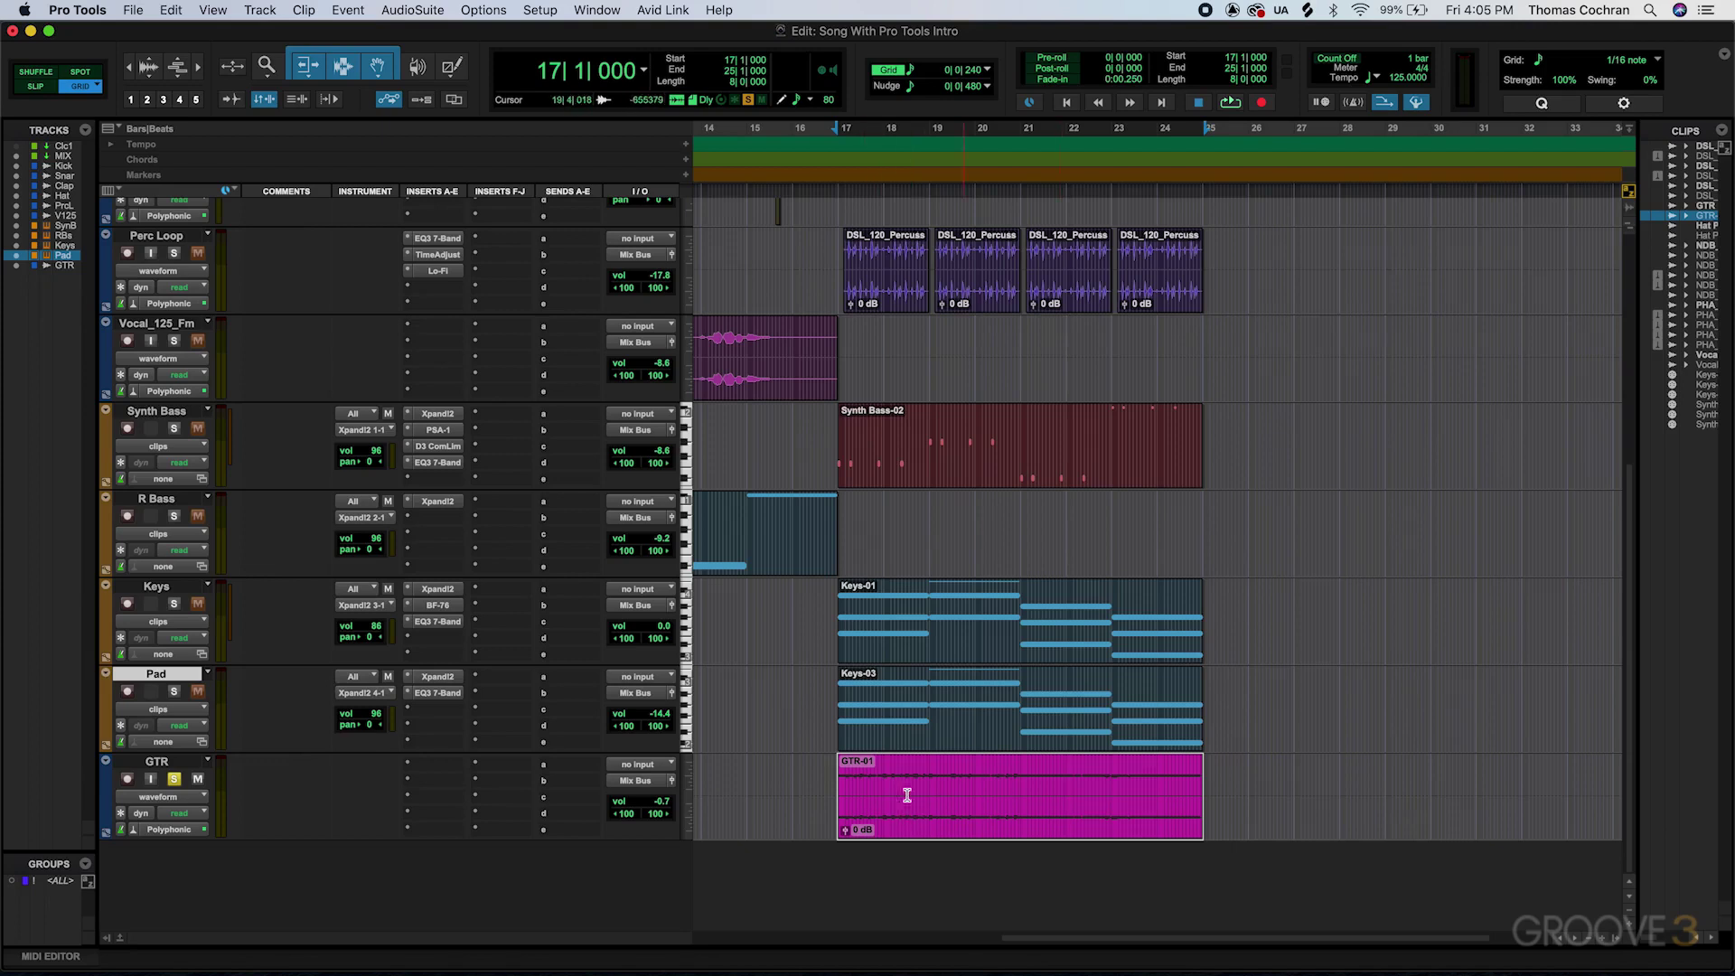
left_click(164, 798)
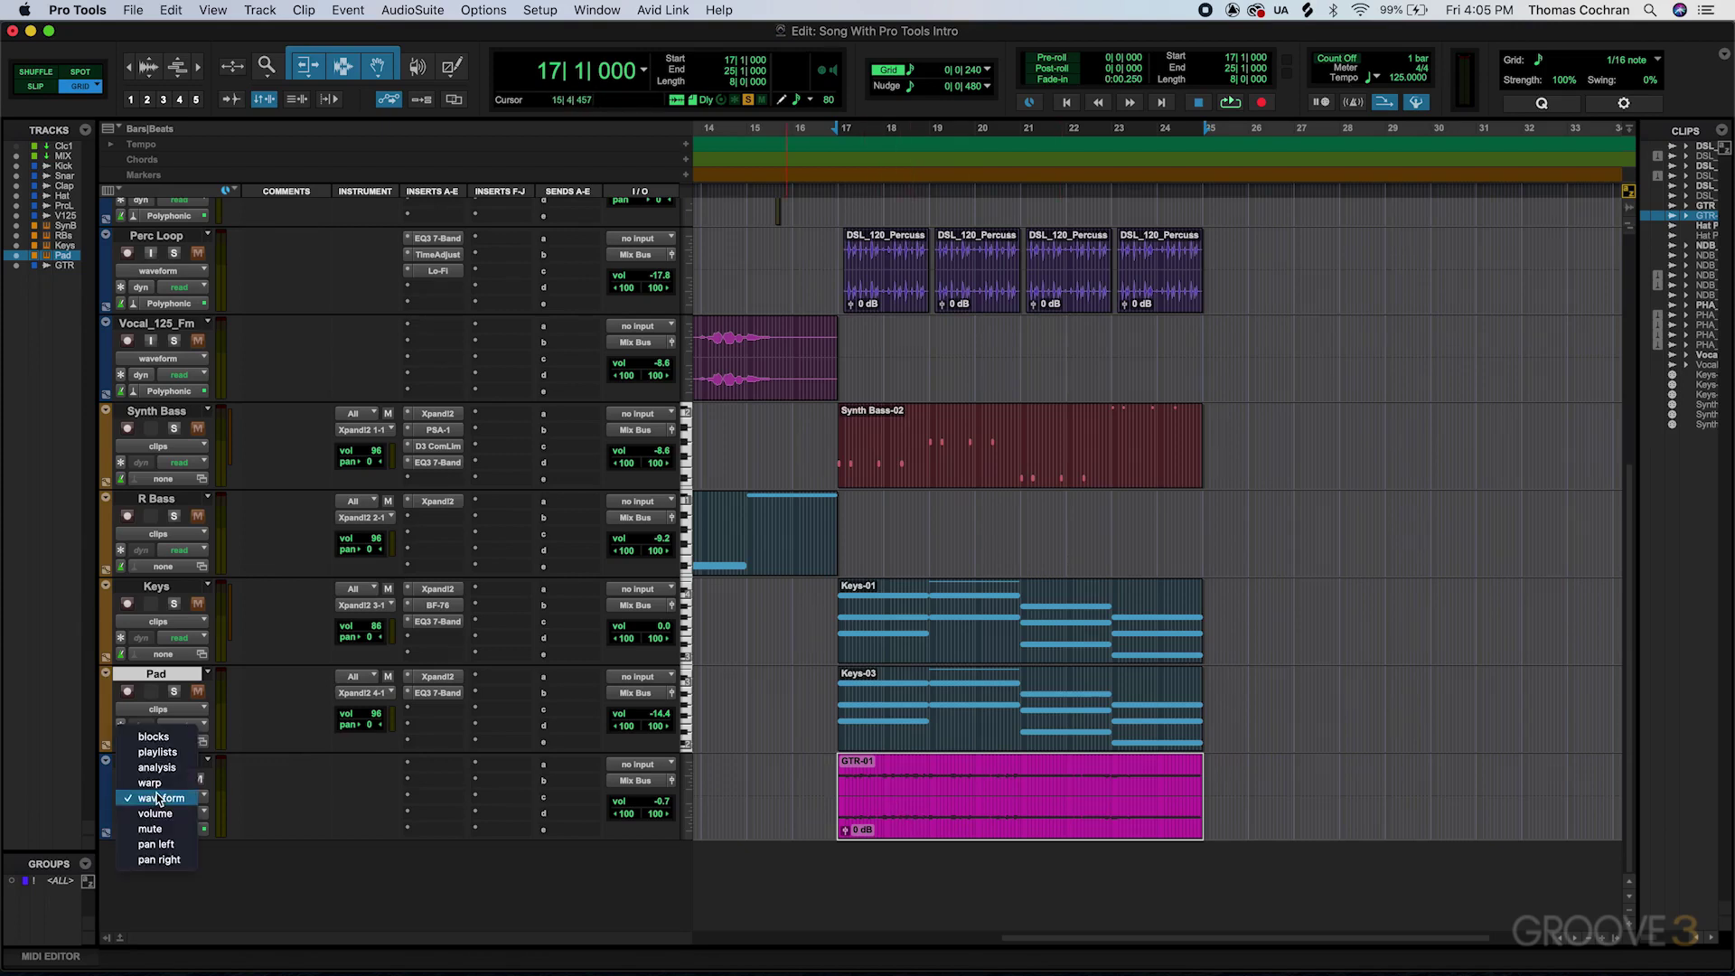
left_click(154, 783)
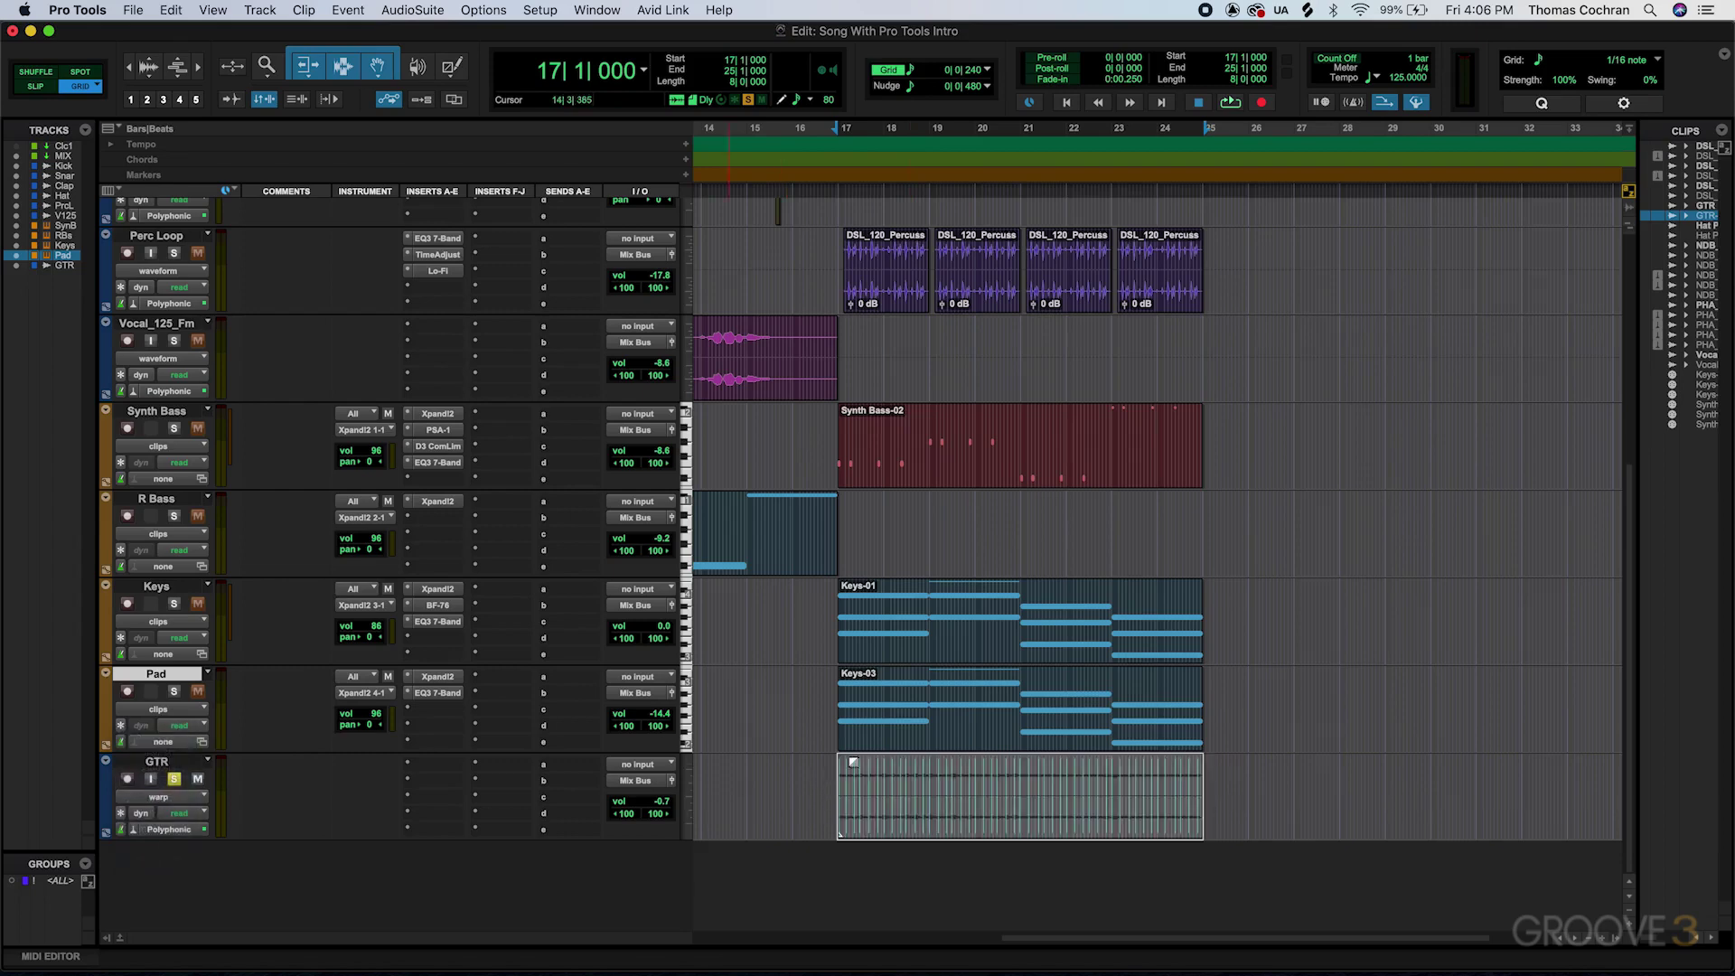
key("super+bracketright")
key("super+bracketright")
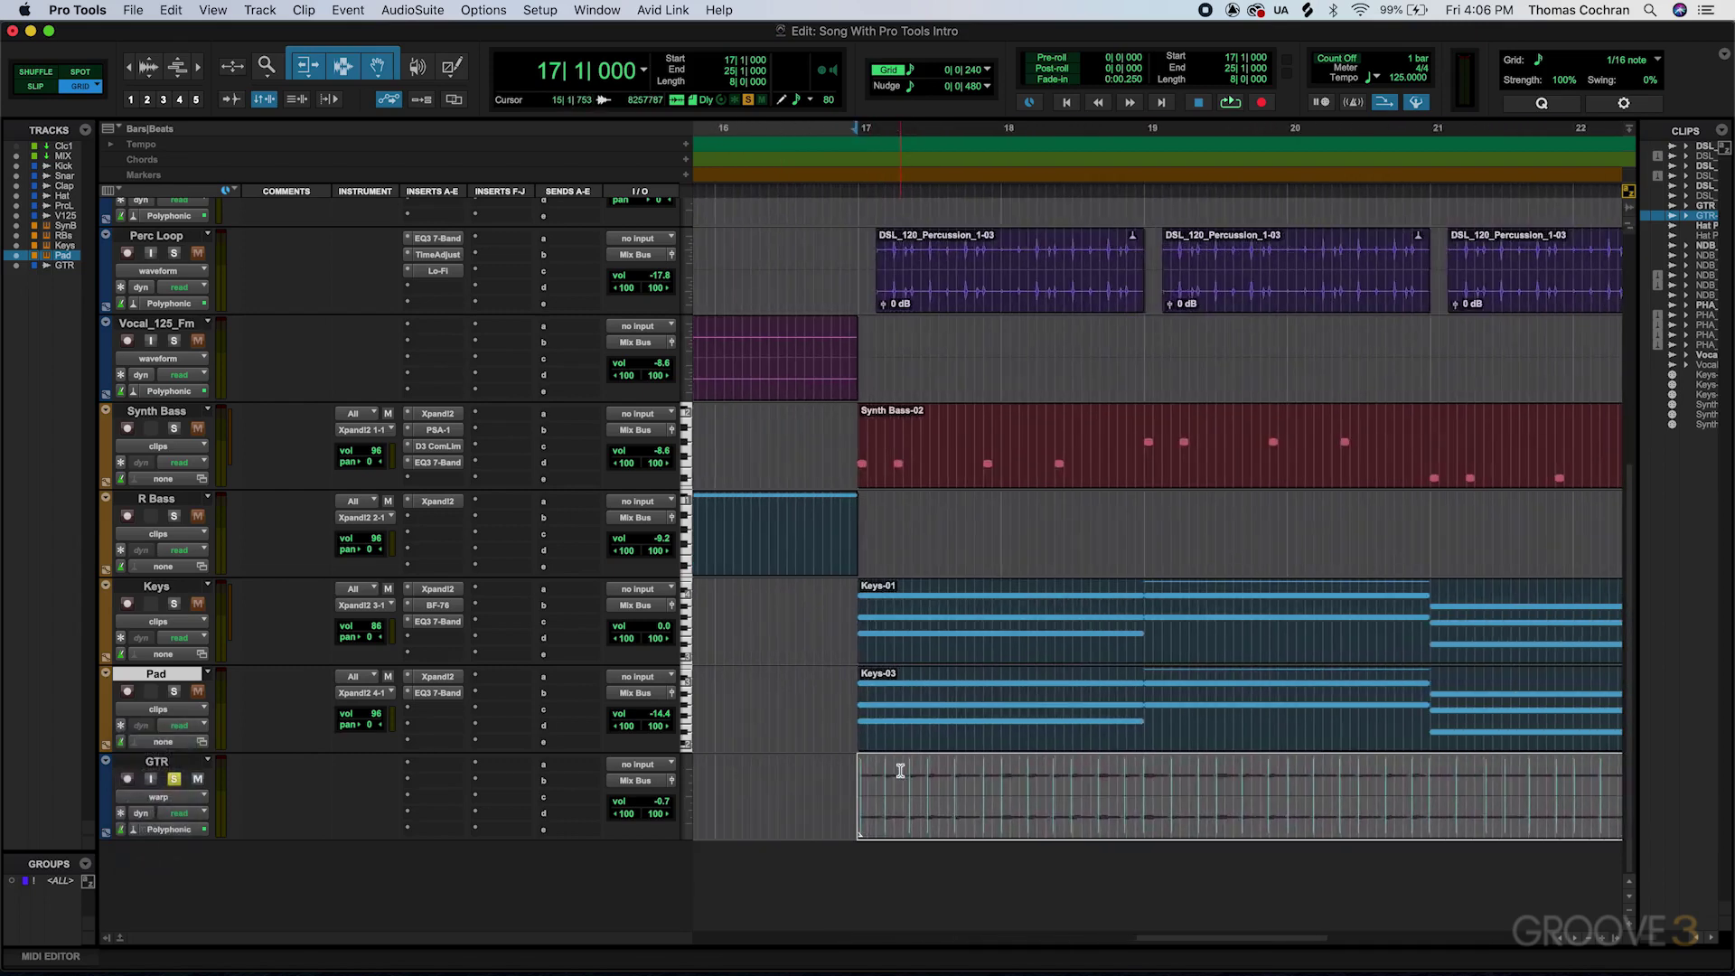
key("super+bracketleft")
key("super+bracketright")
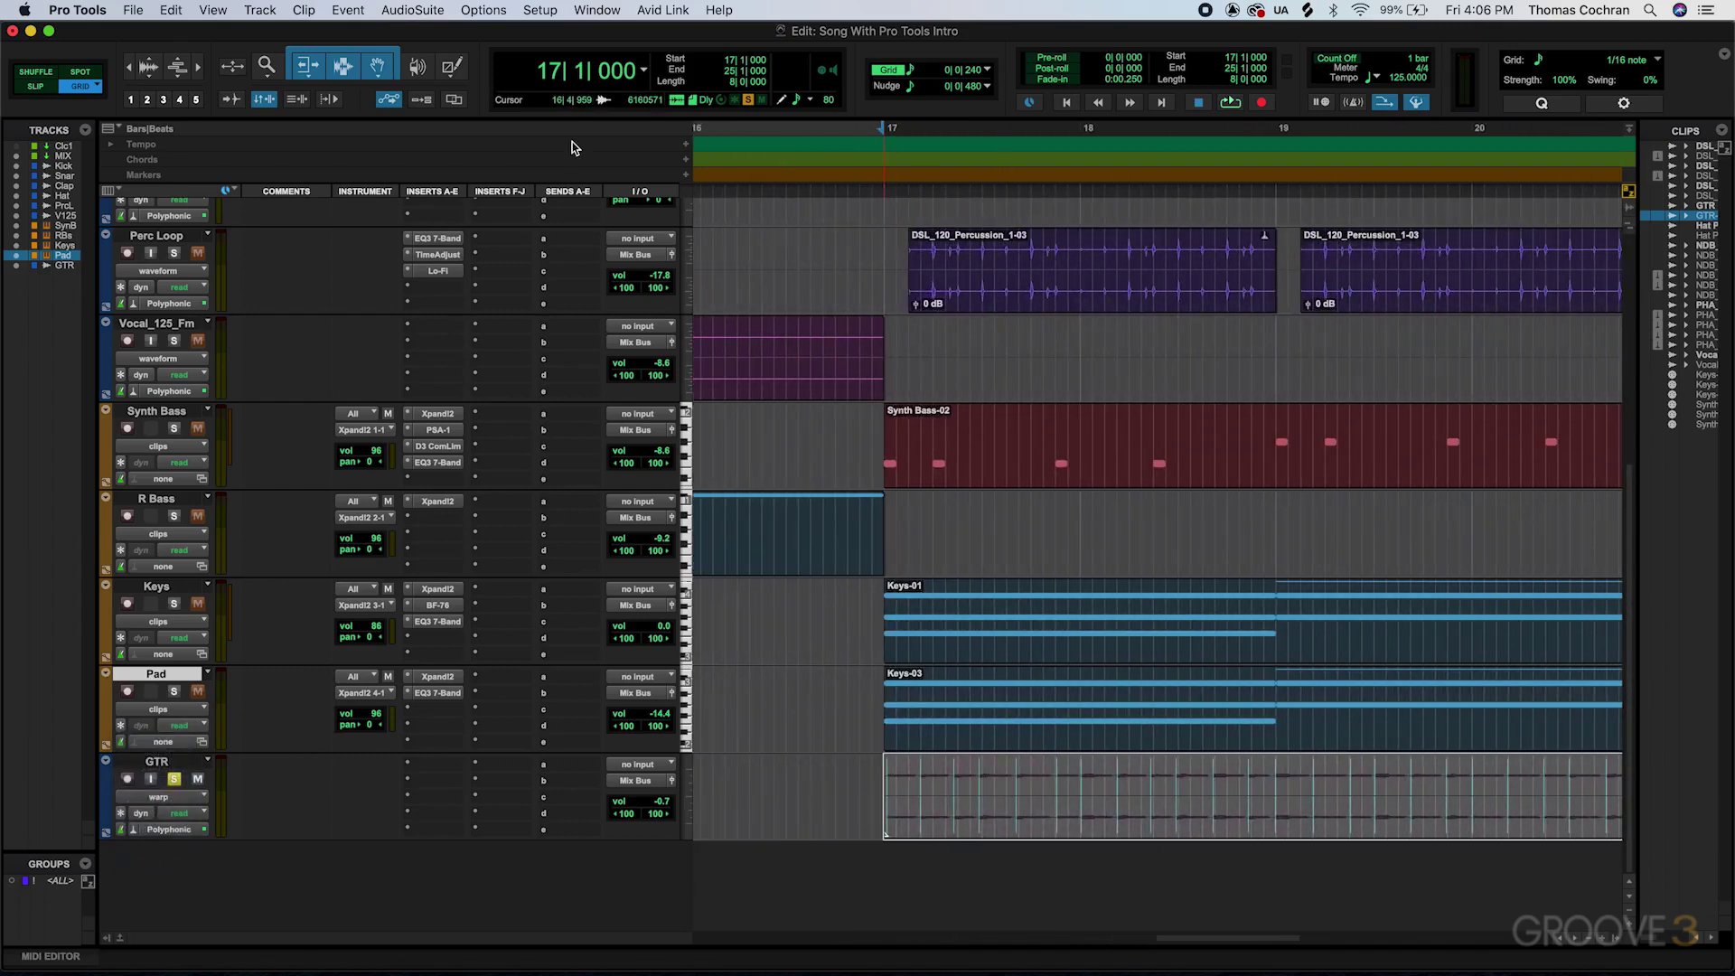
Quantize the guitar clip's Elastic Audio events to a 1/16 note grid, and close the Event Operations window
left_click(349, 11)
mouse_move(434, 66)
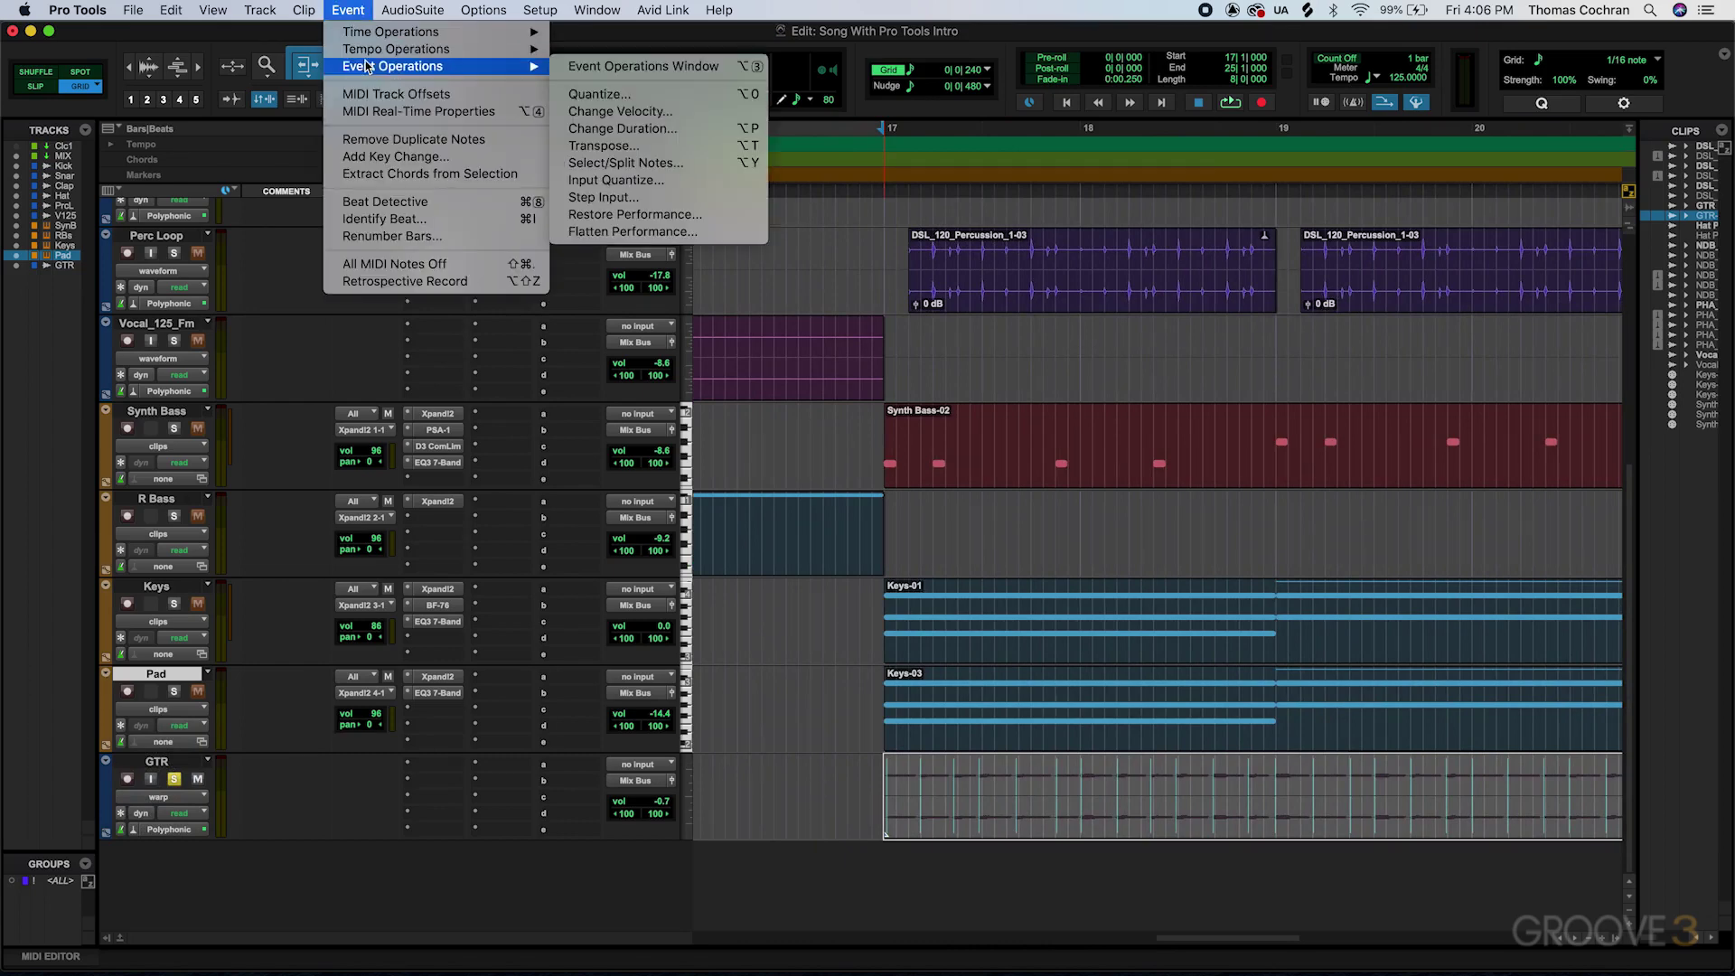
left_click(702, 101)
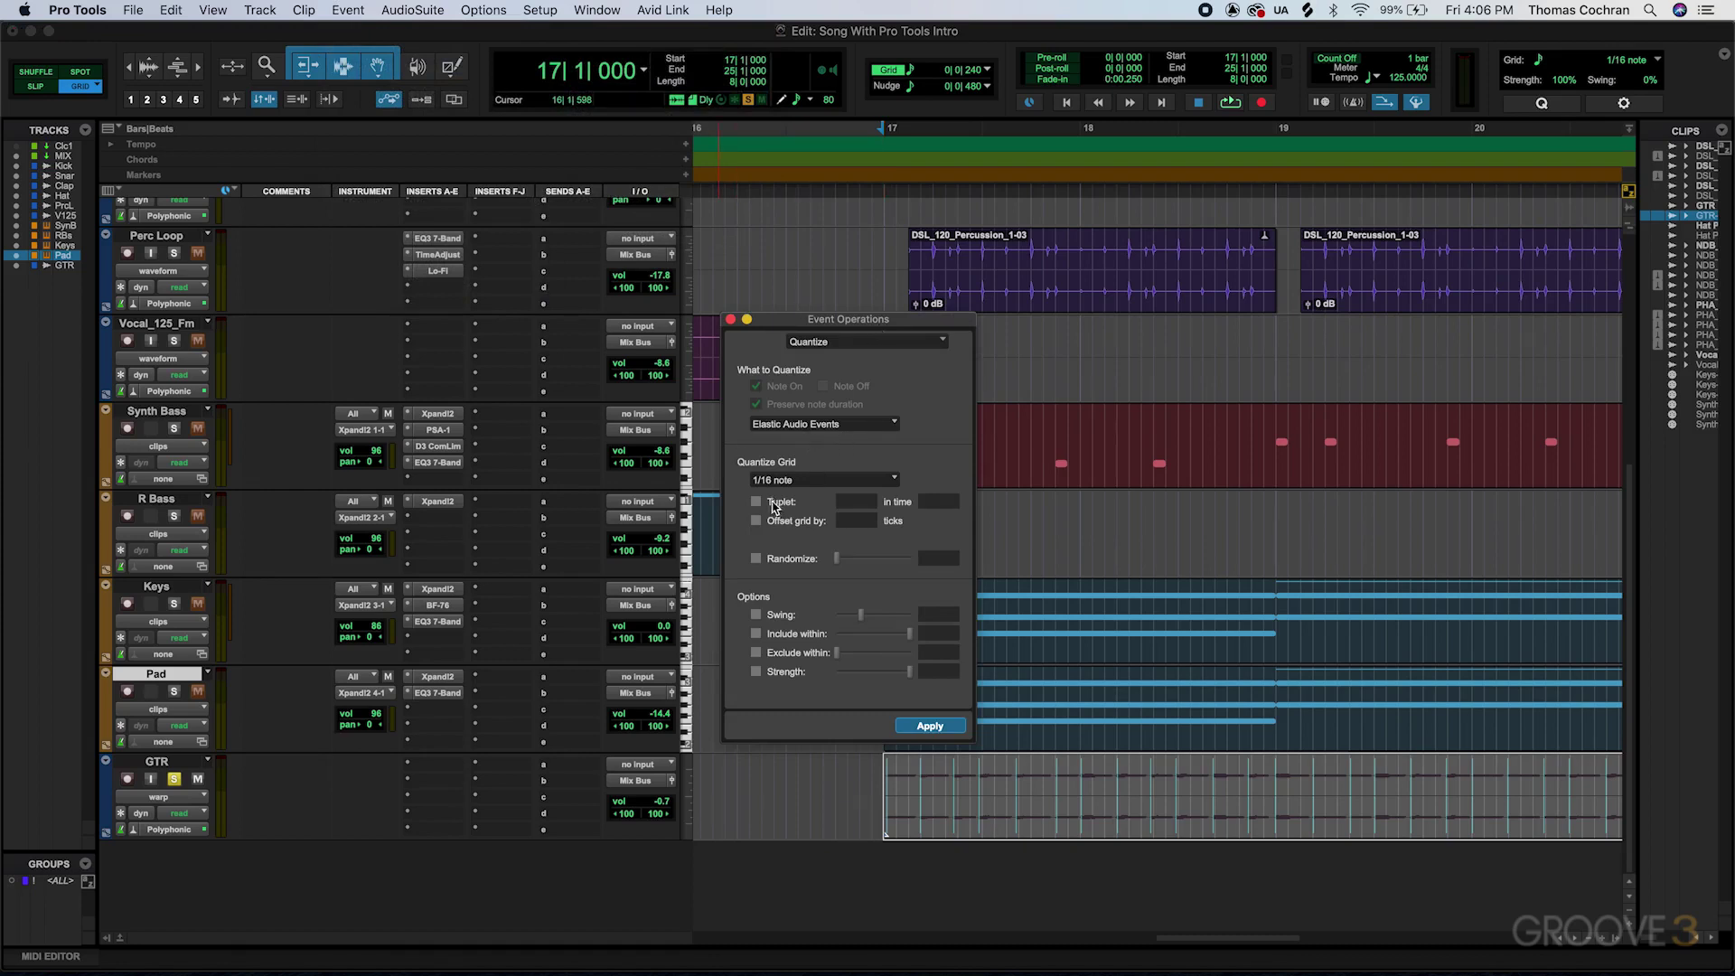
left_click(930, 727)
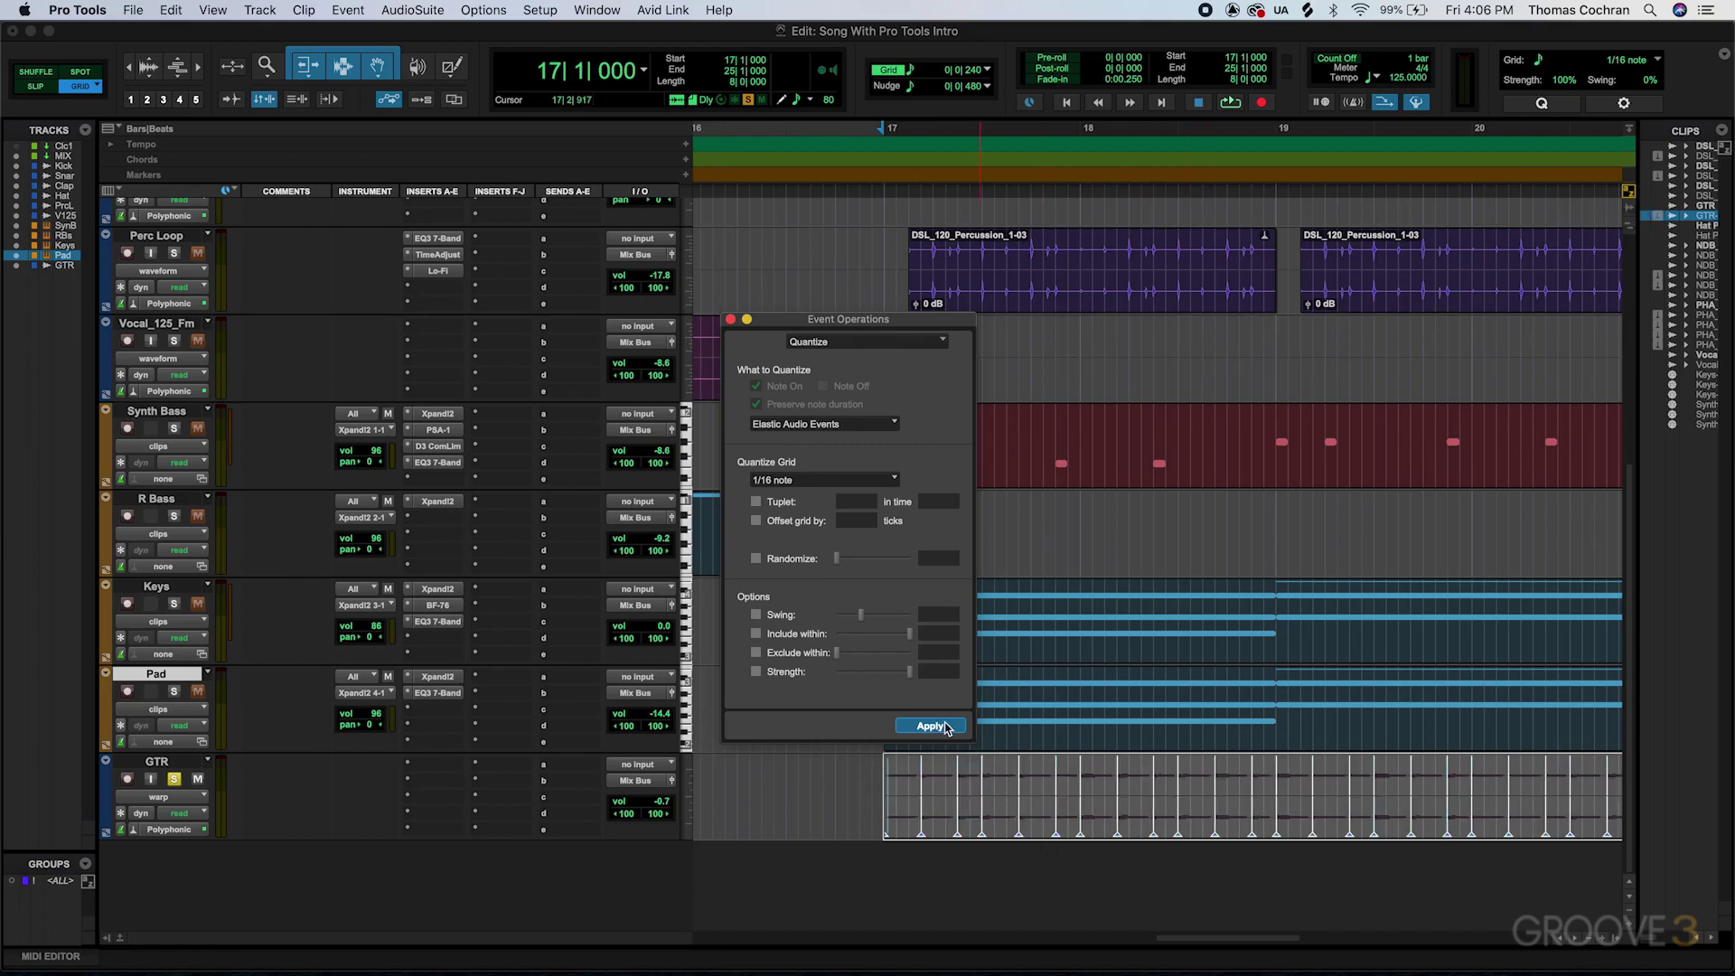
left_click(731, 319)
Play the quantized guitar from just before bar 17 with the metronome click, and turn off loop playback
left_click(859, 771)
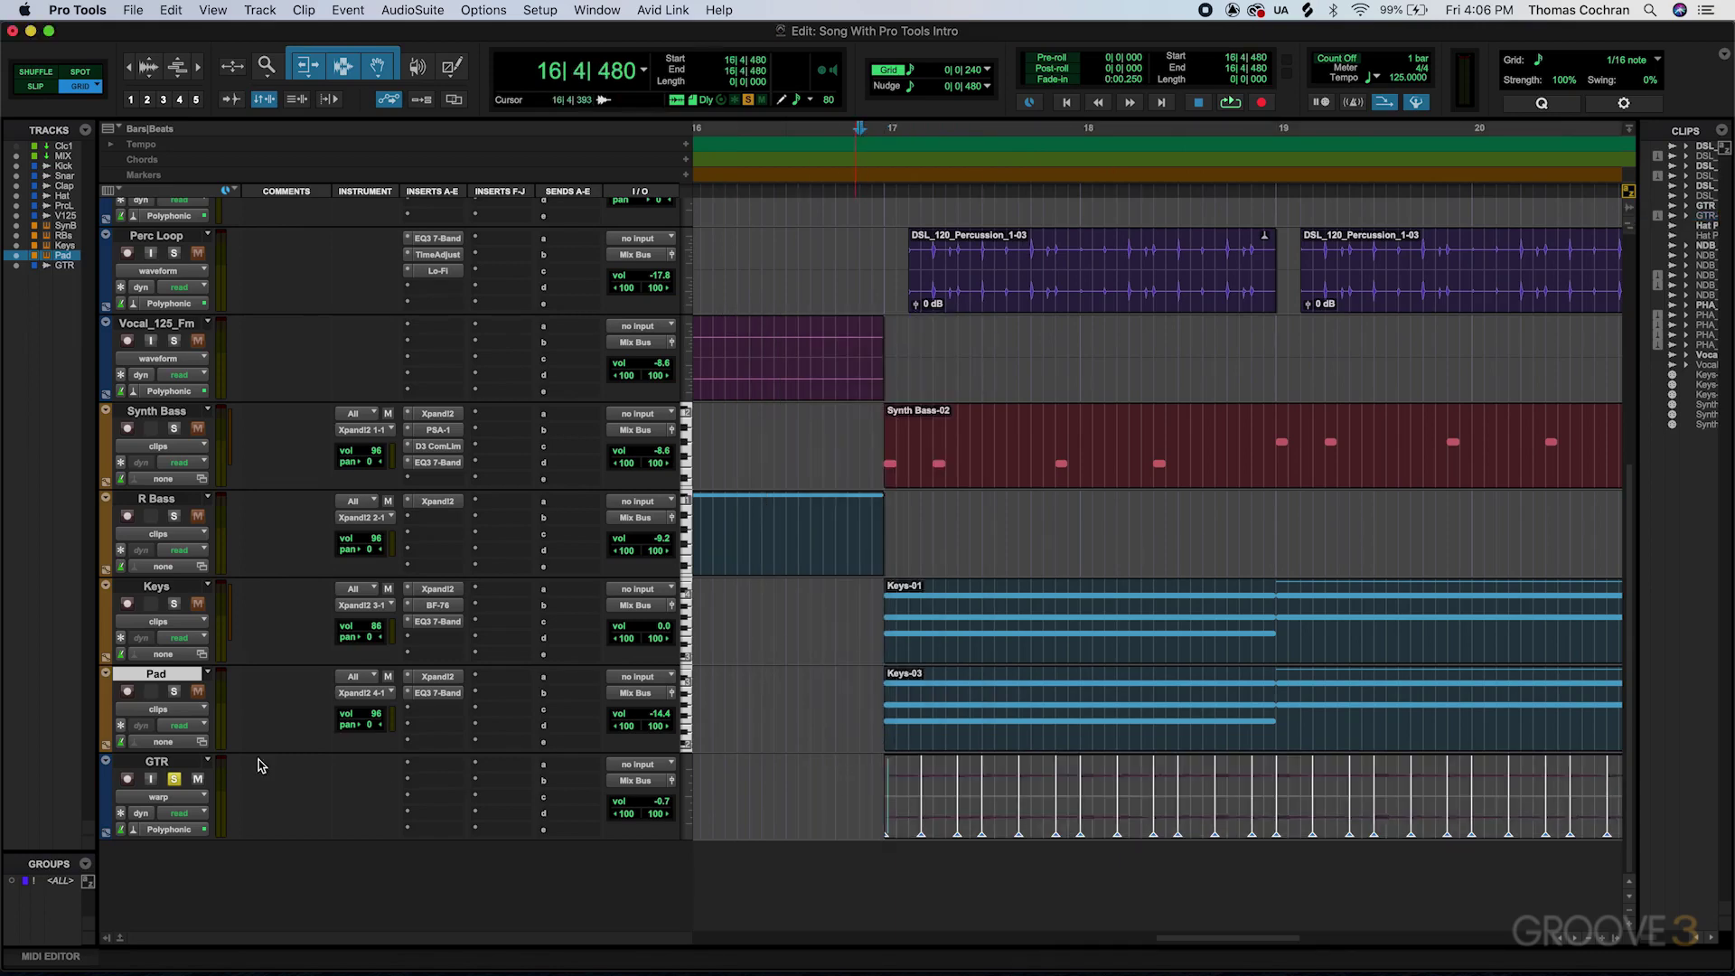
left_click(1353, 102)
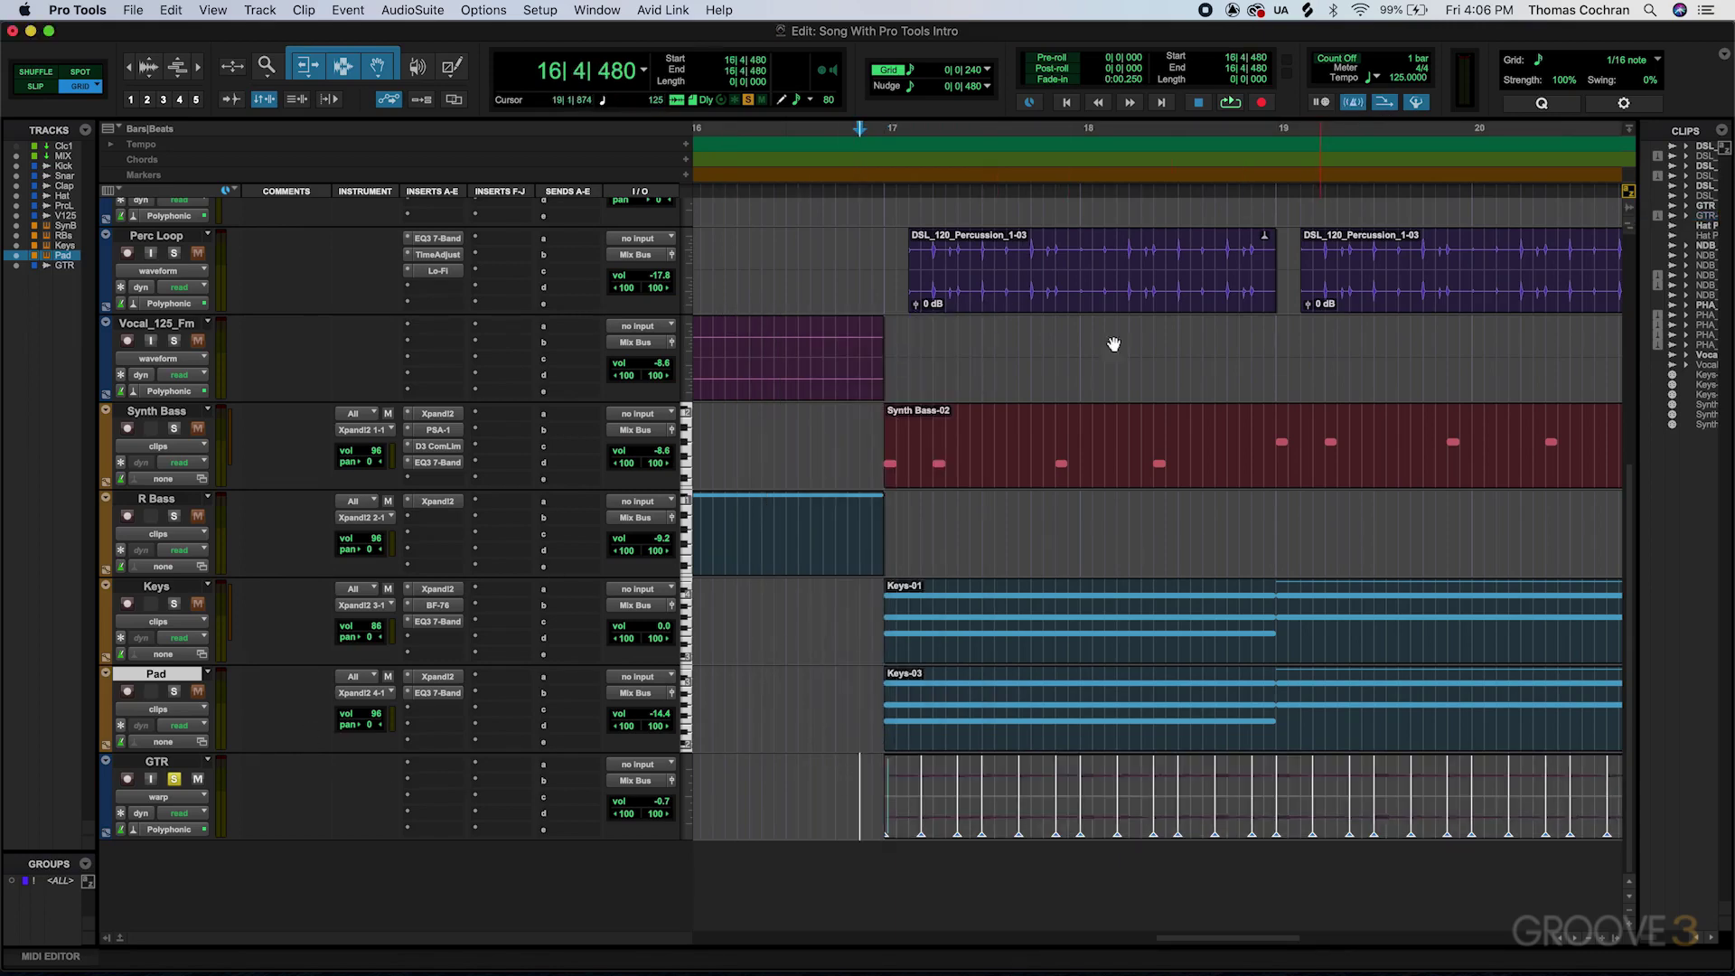
scroll(910, 588, "down", 3)
key("space")
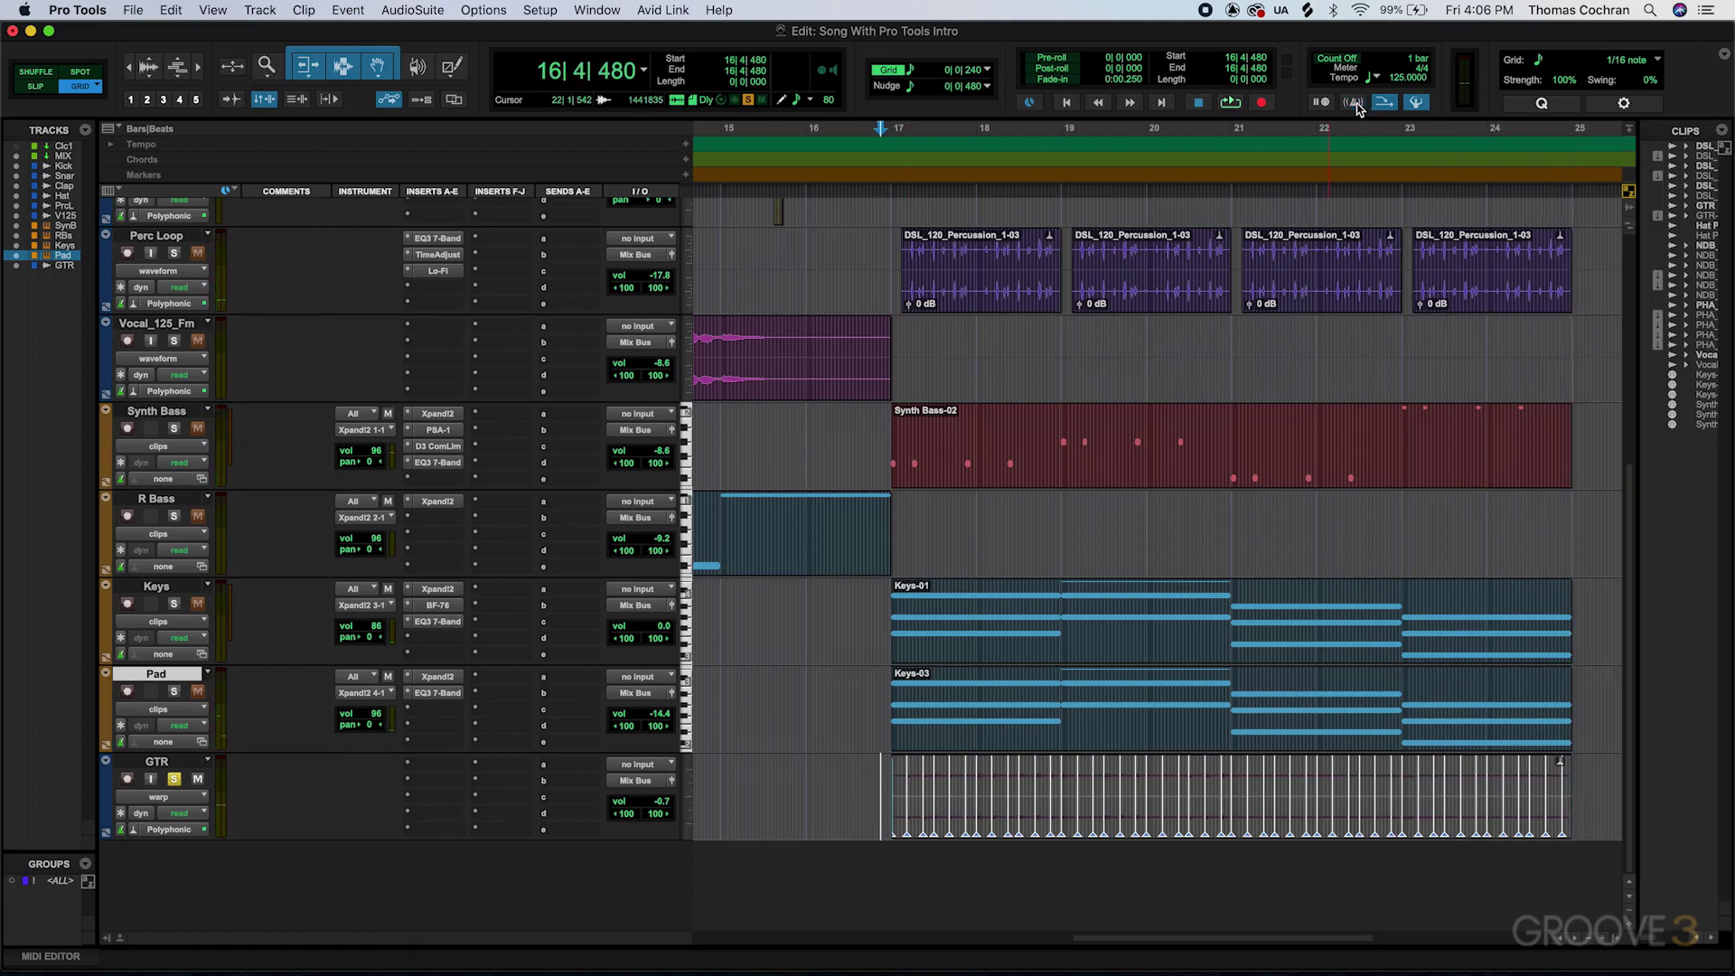
right_click(1231, 105)
left_click(1252, 169)
Examine the Window setting of the GTR track's Polyphonic Elastic Audio plug-in
left_click(150, 830)
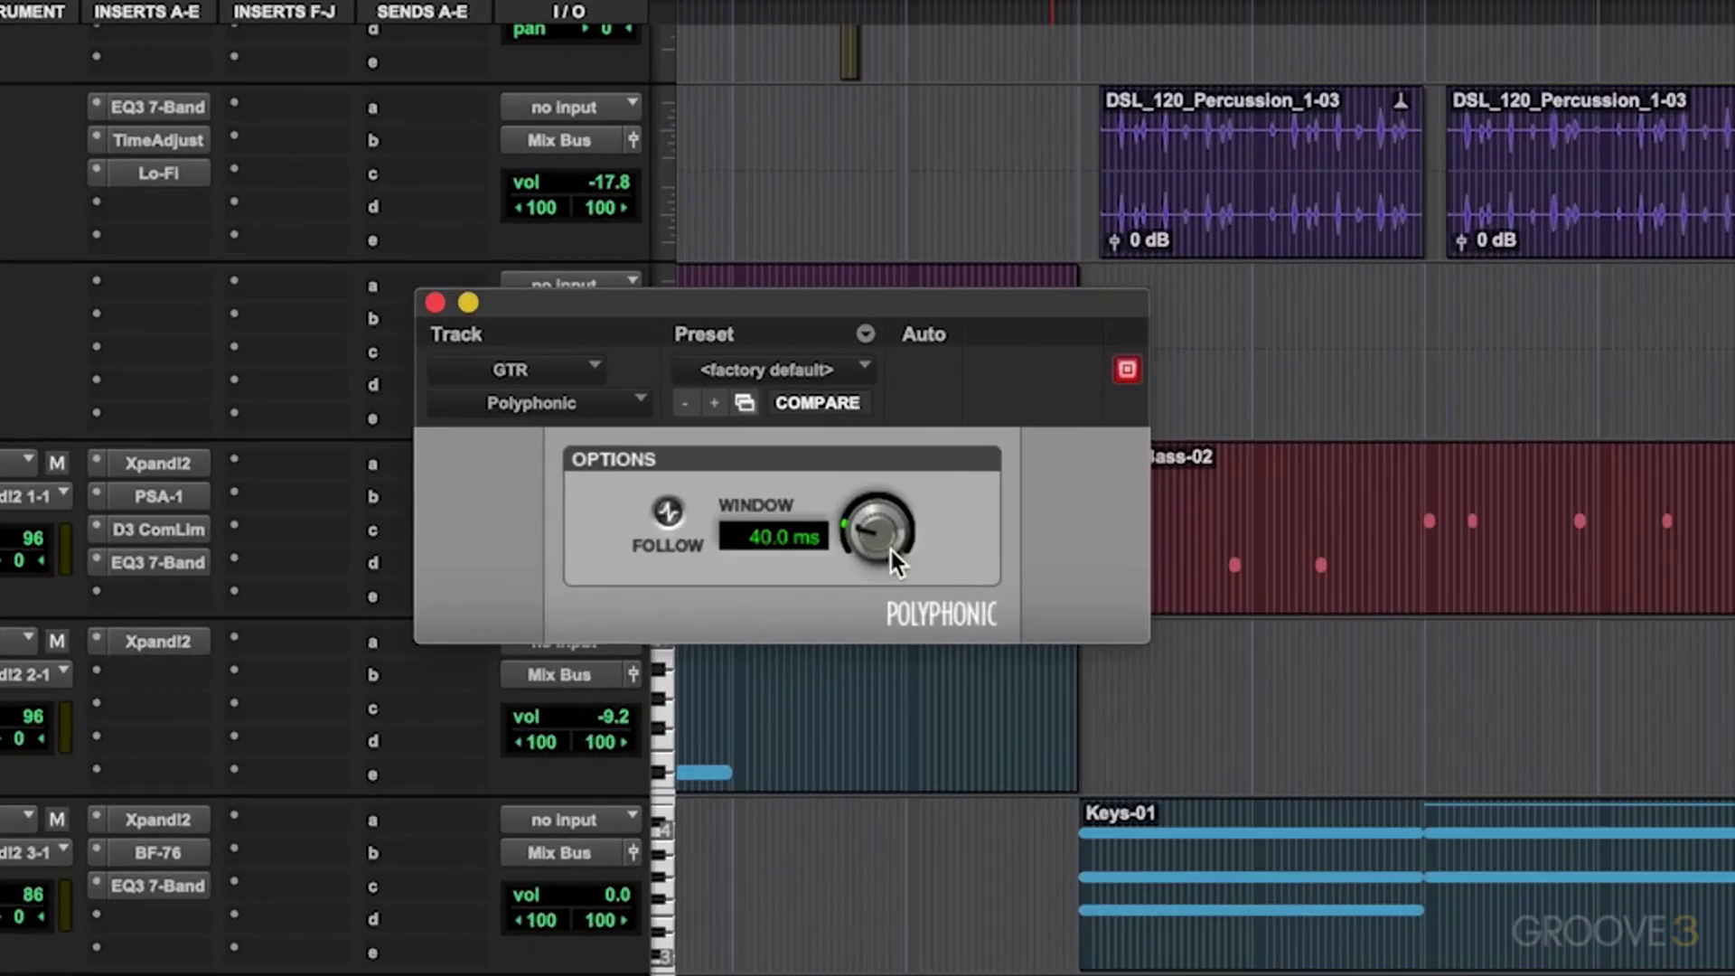
left_click(433, 304)
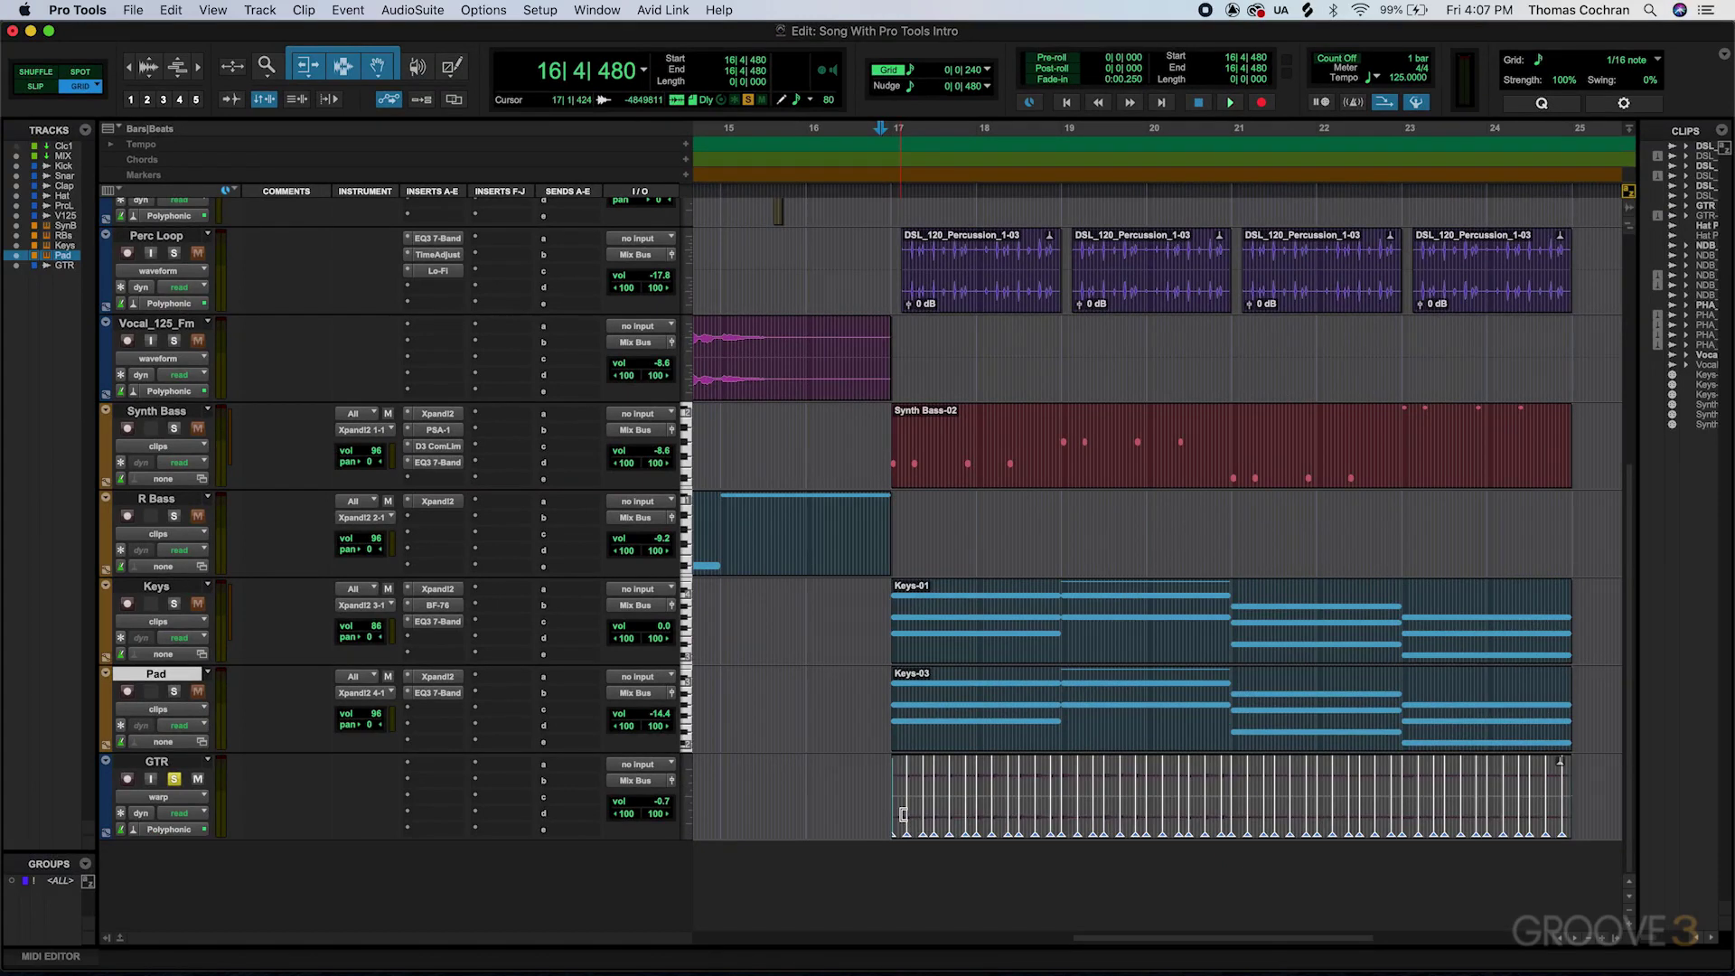
Insert the stereo SansAmp PSA-1 multichannel plug-in in the GTR track's first insert slot
left_click(440, 768)
mouse_move(469, 766)
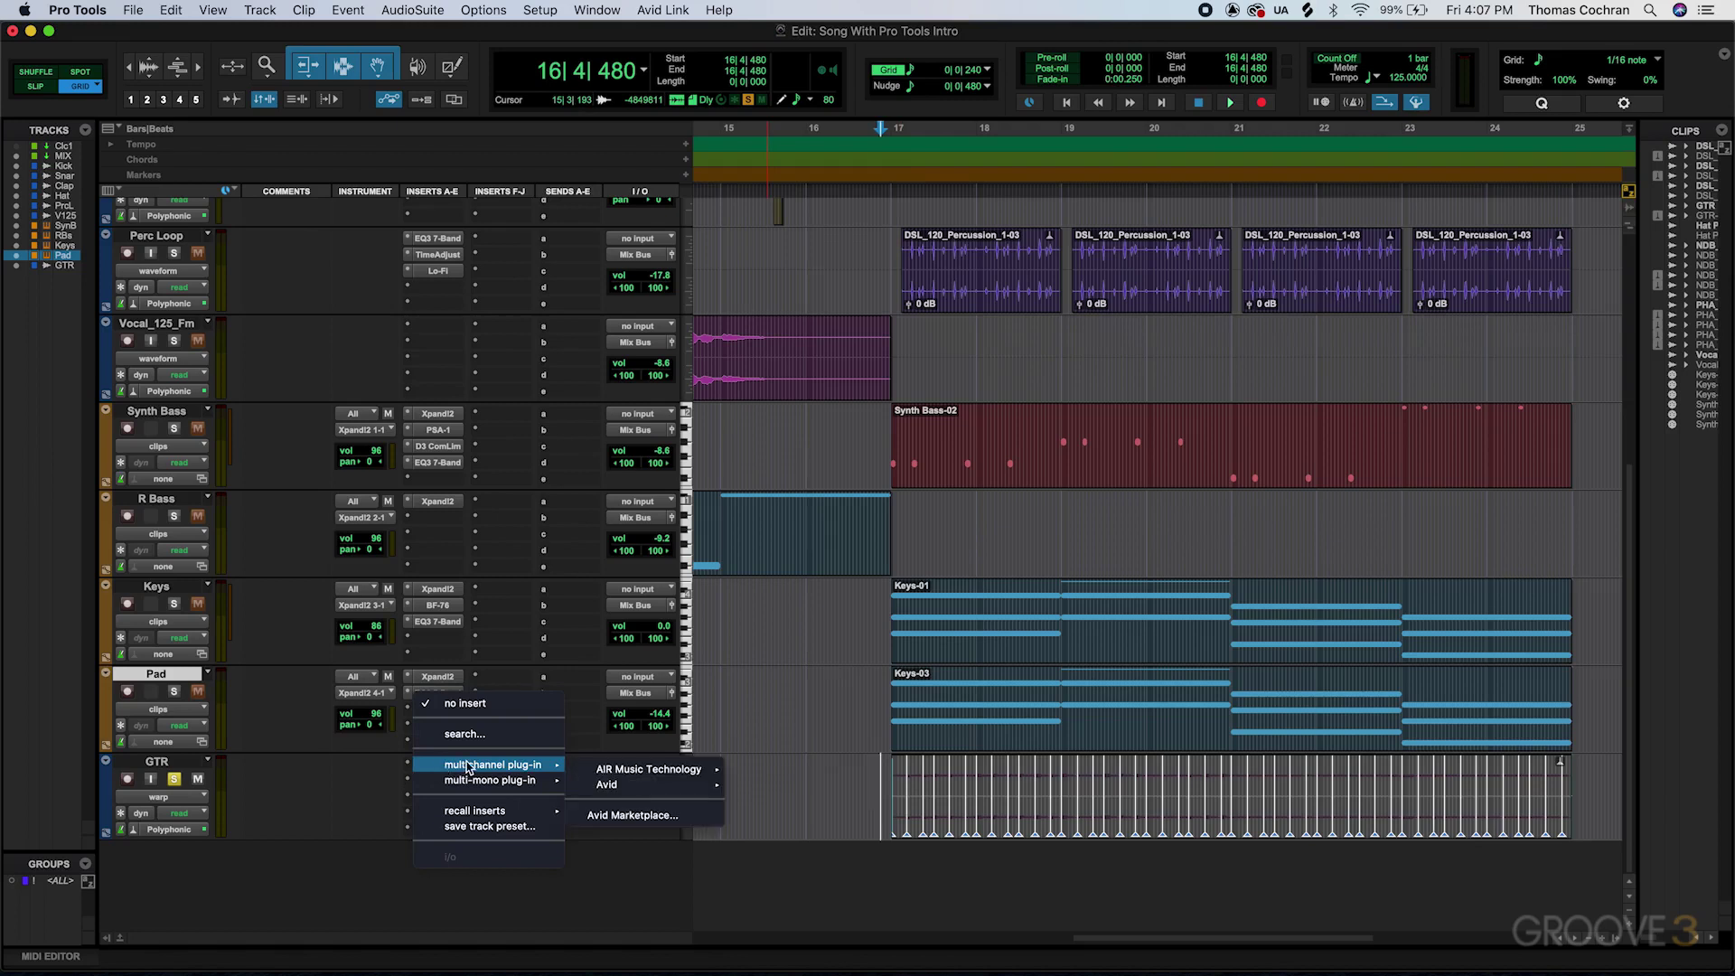
mouse_move(619, 787)
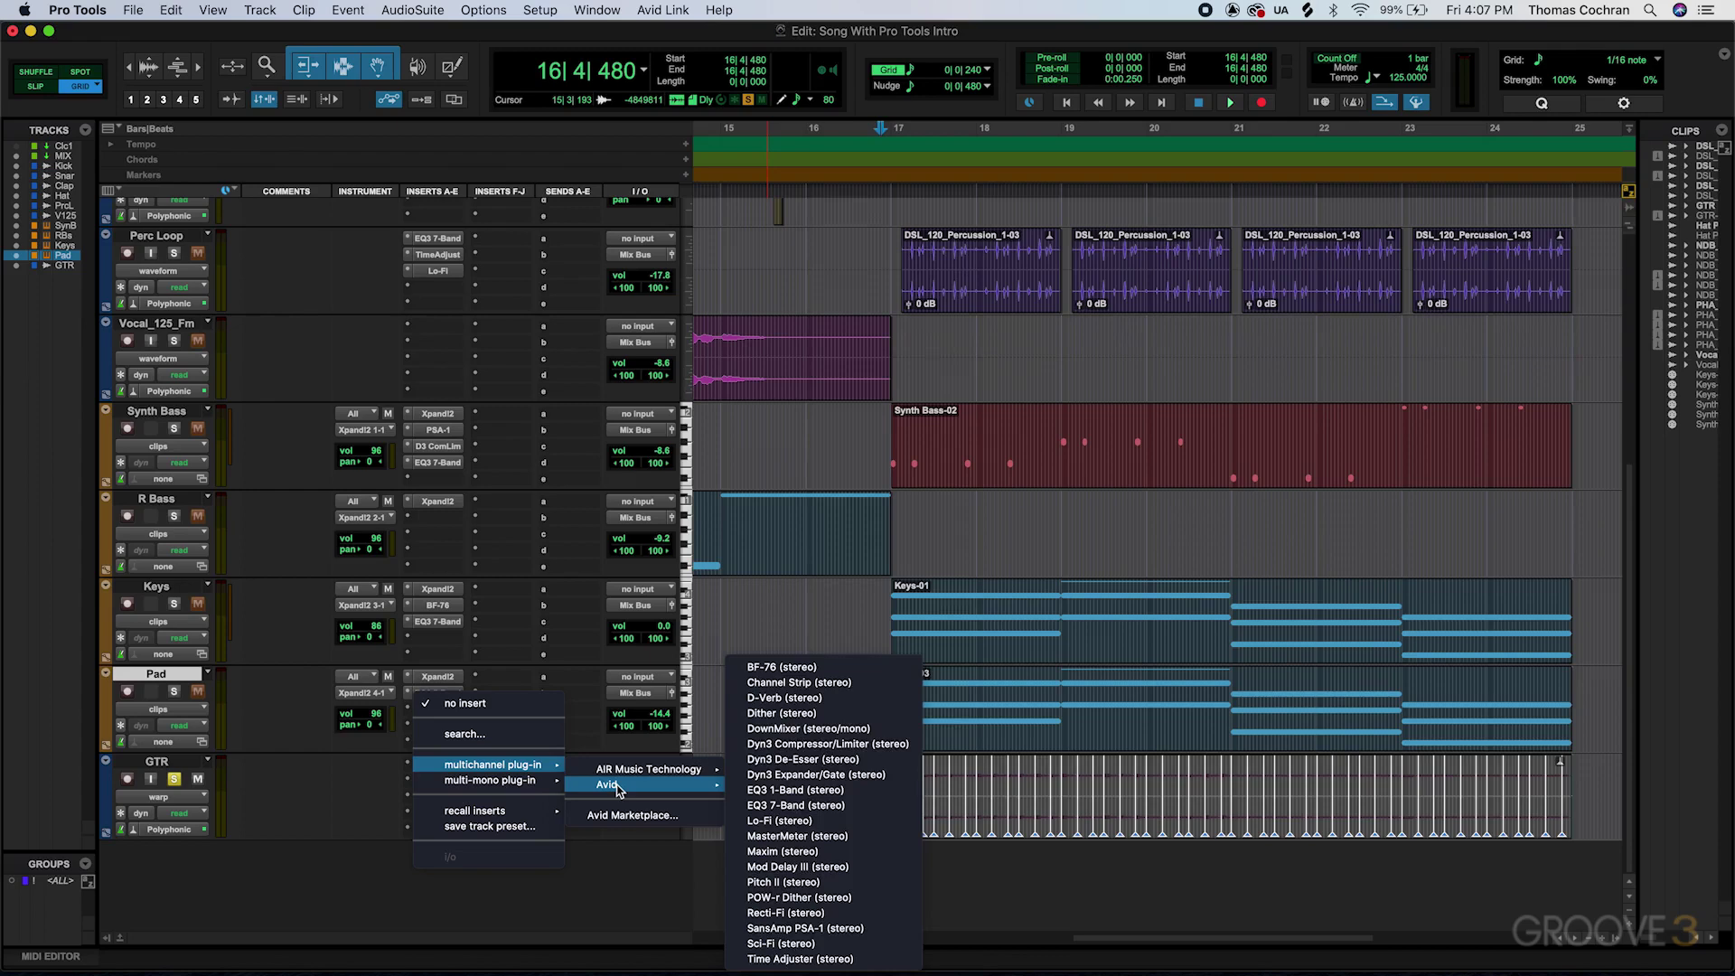
left_click(828, 928)
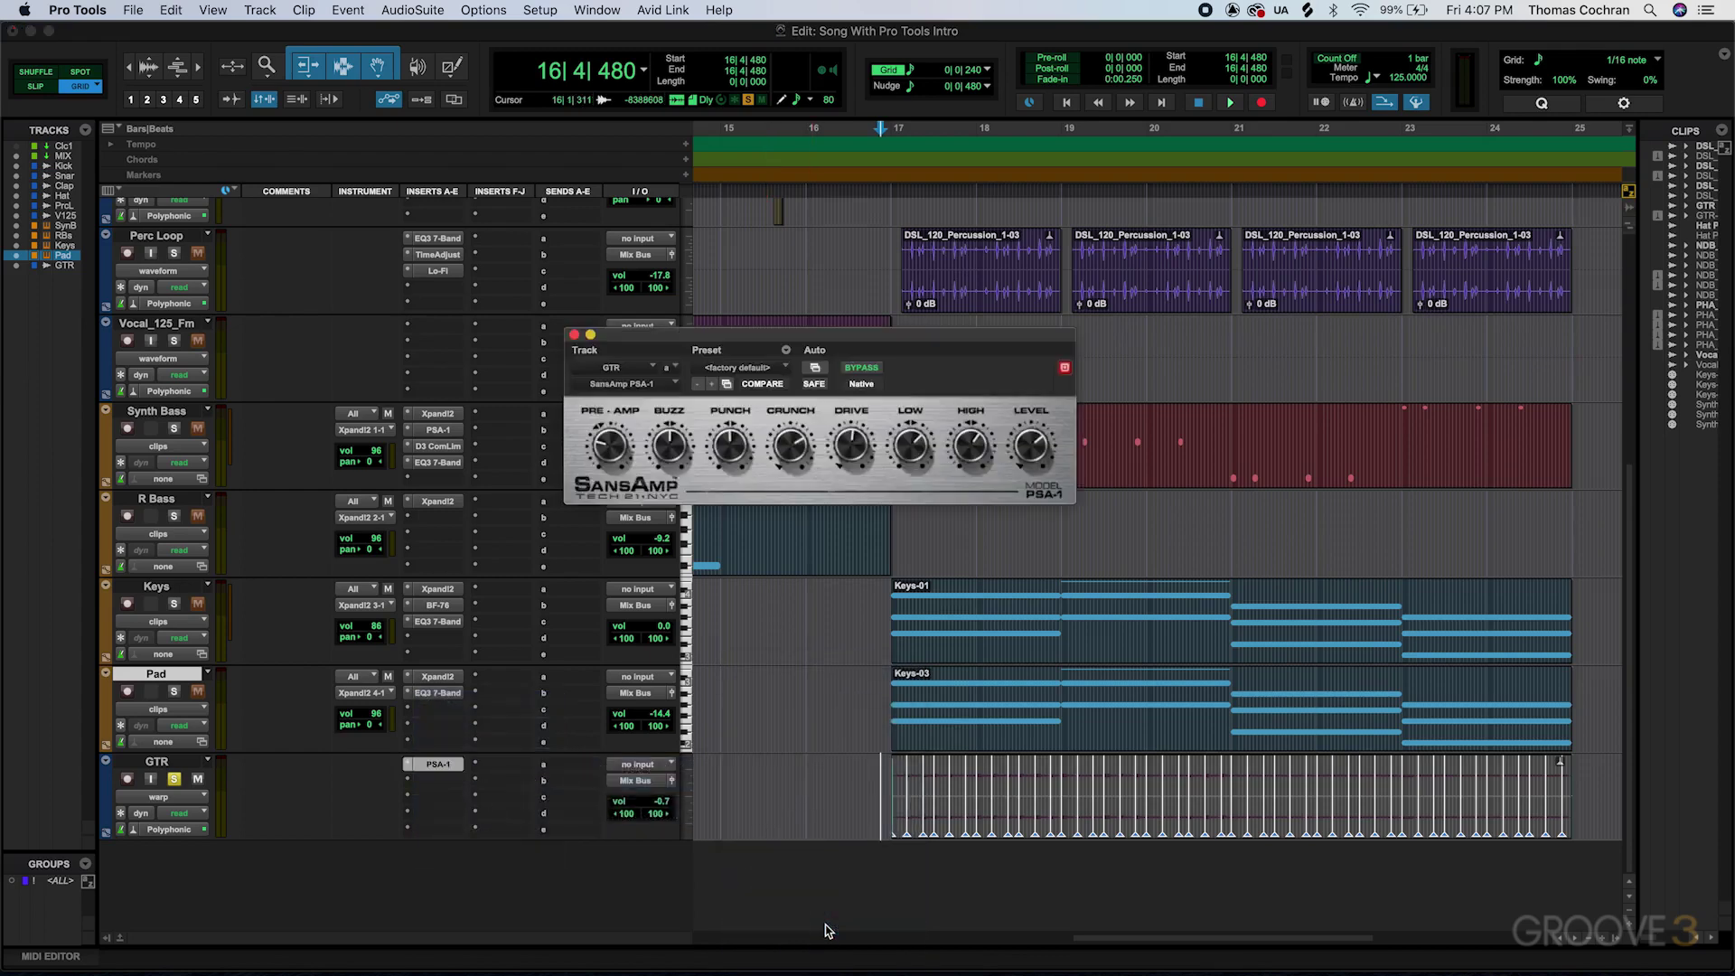
With the guitar playing, lower the SansAmp's Pre-Amp slightly and turn Buzz, Crunch and Drive down to minimum
key("space")
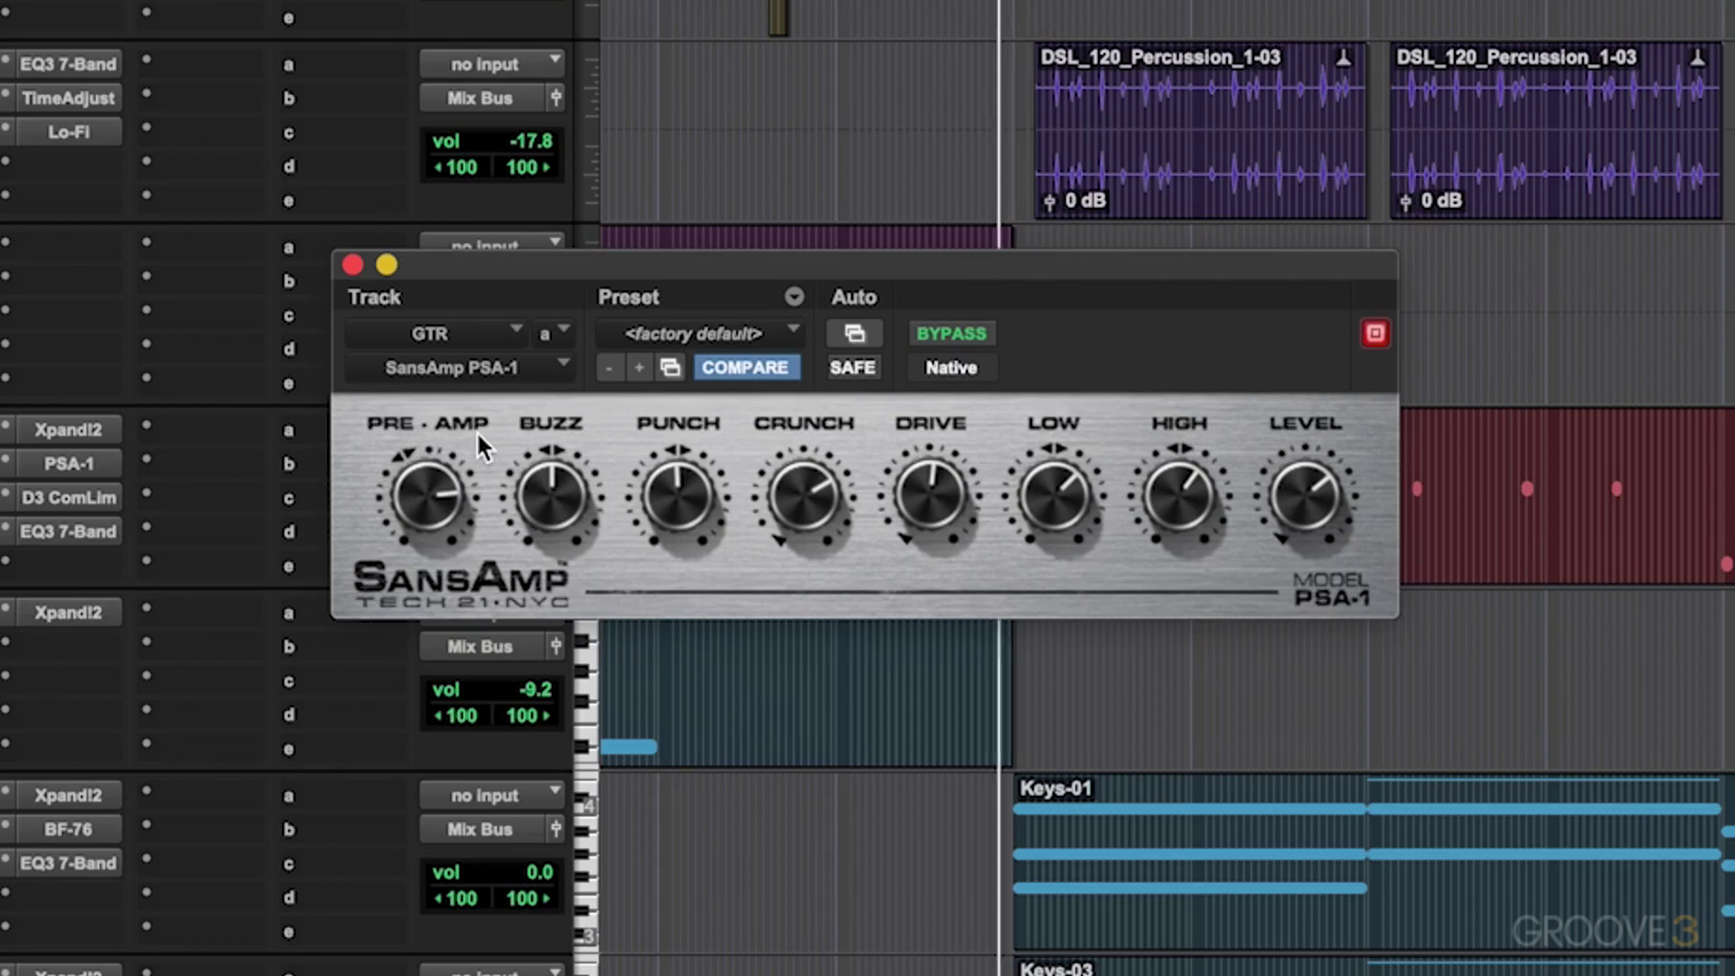
left_click_drag(426, 507, 426, 555)
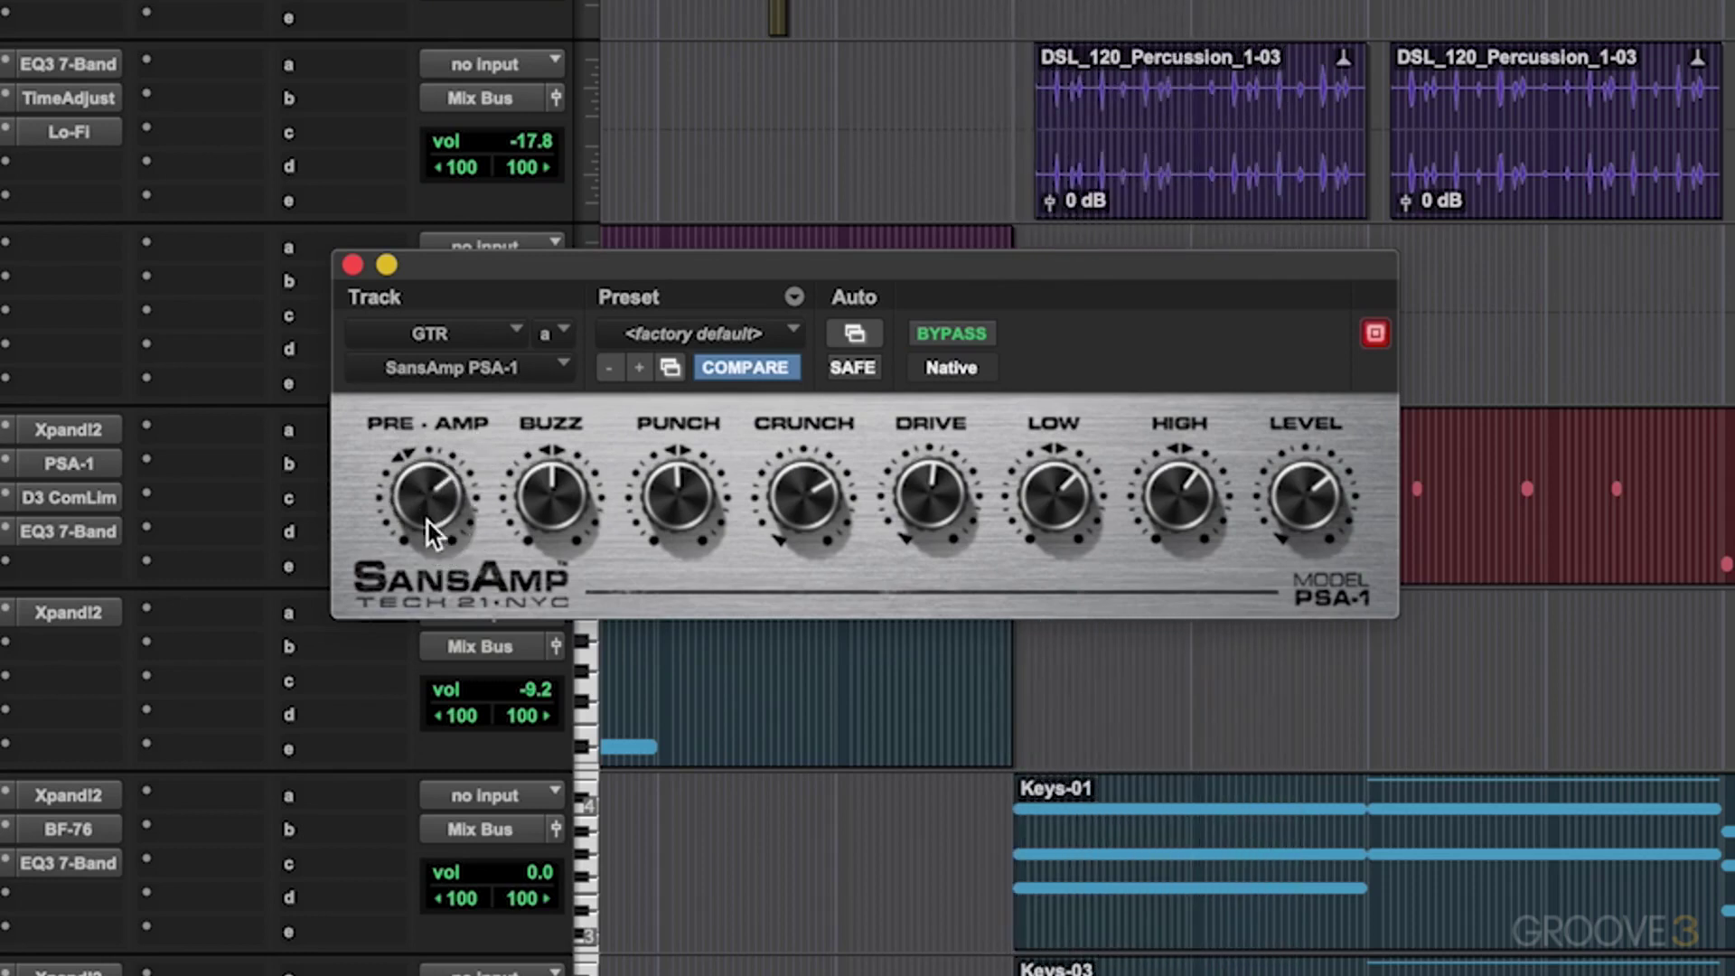
mouse_move(562, 506)
left_mouse_down()
mouse_move(565, 772)
mouse_move(554, 492)
left_mouse_up()
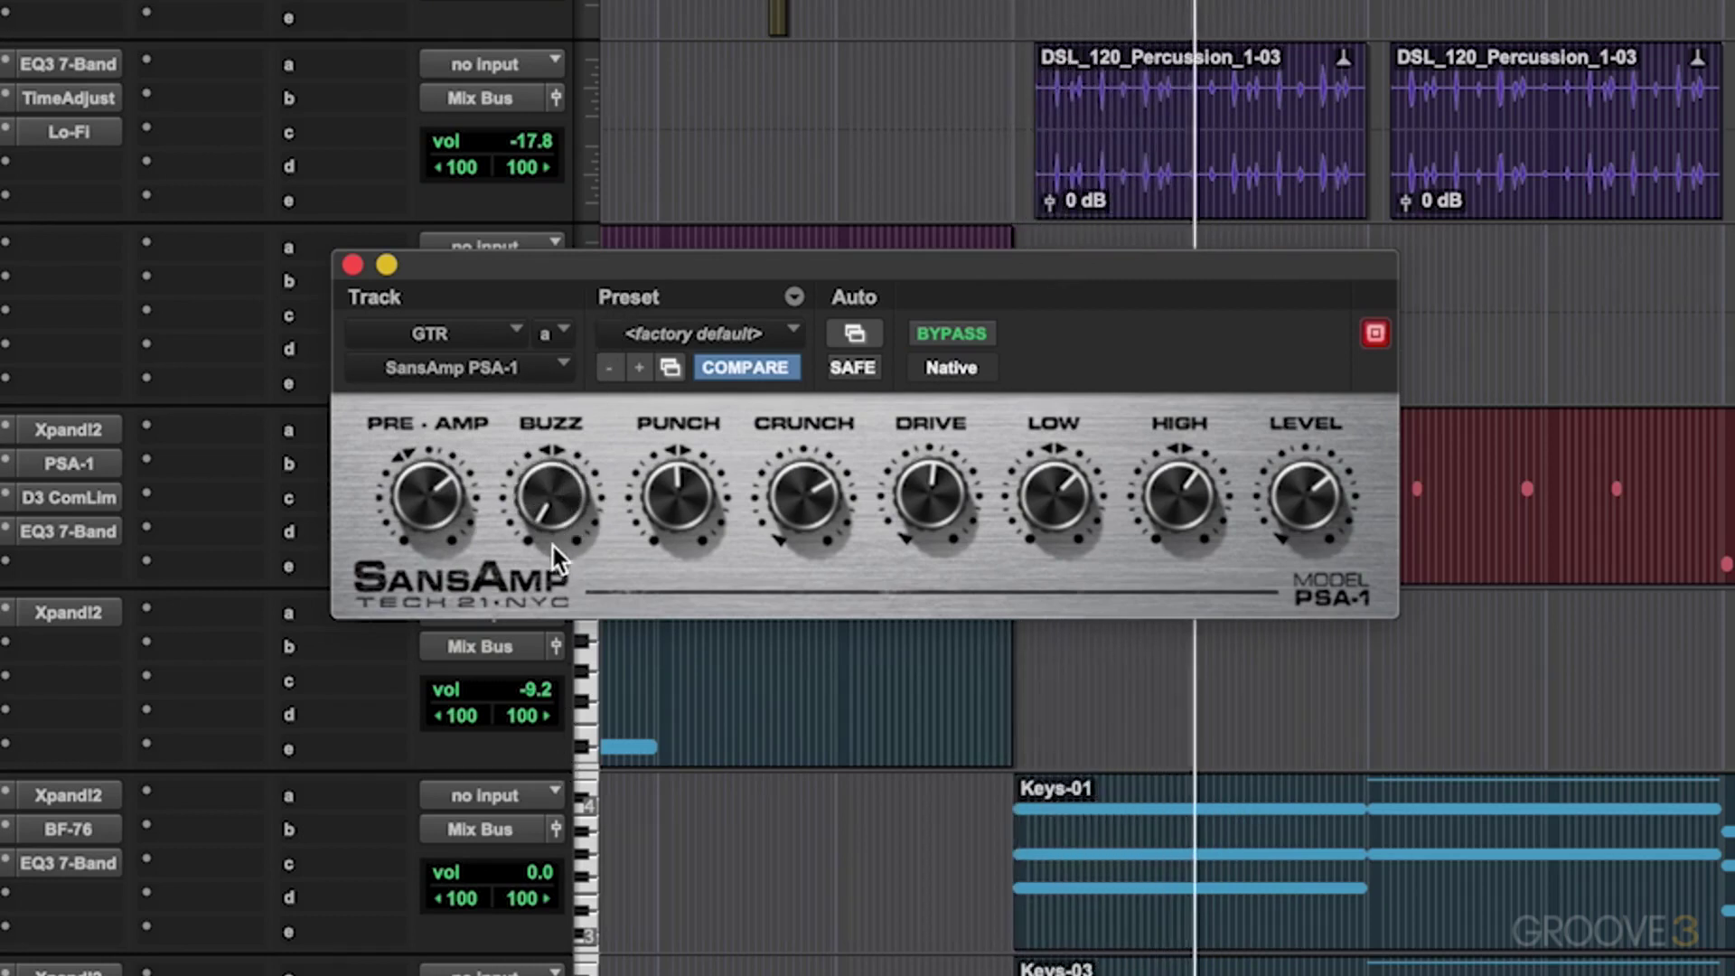
left_click(554, 497, "alt")
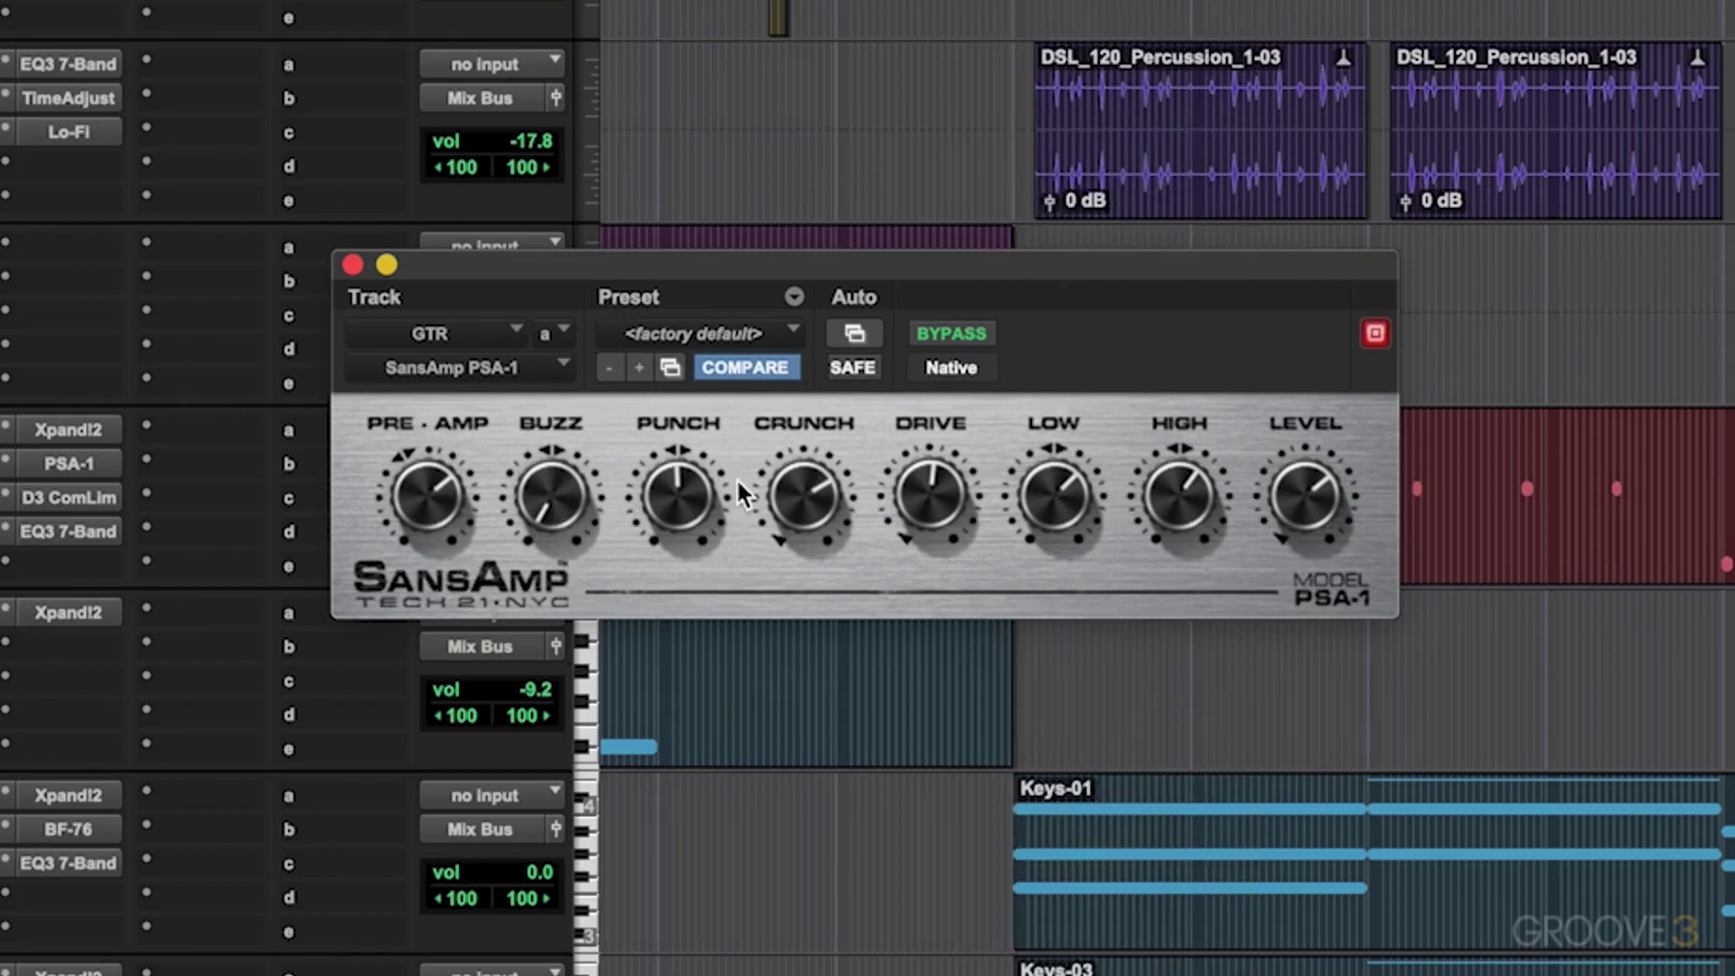
left_click_drag(800, 497, 739, 771)
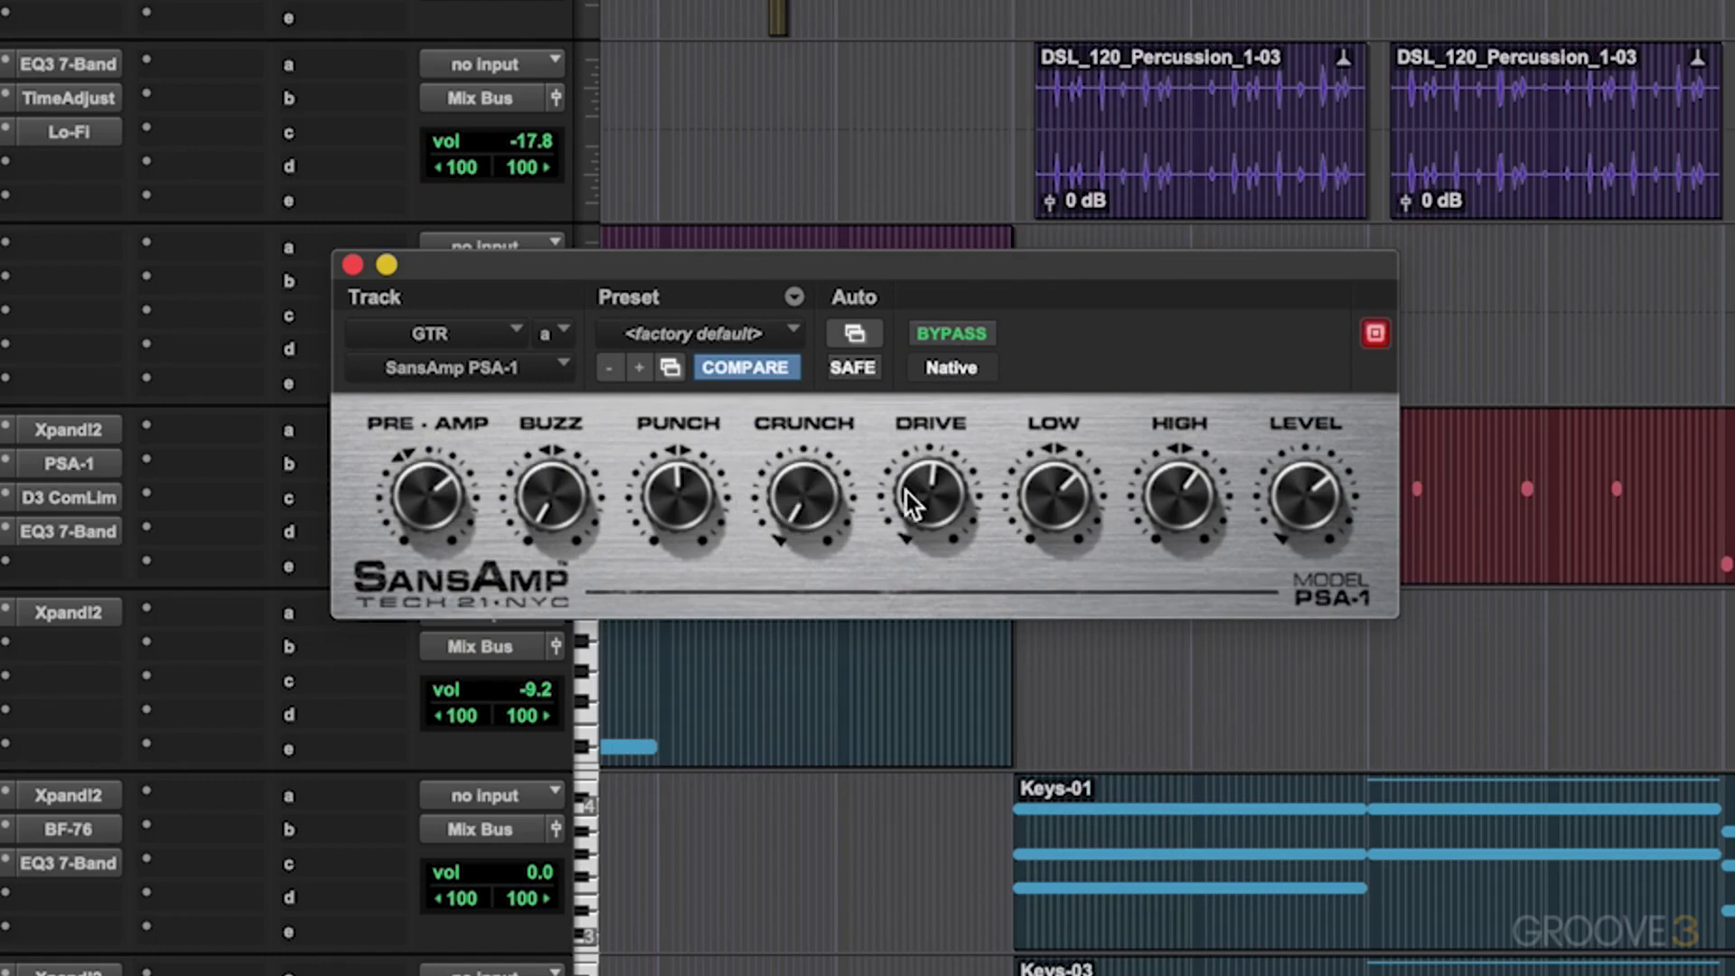
left_click_drag(940, 490, 874, 814)
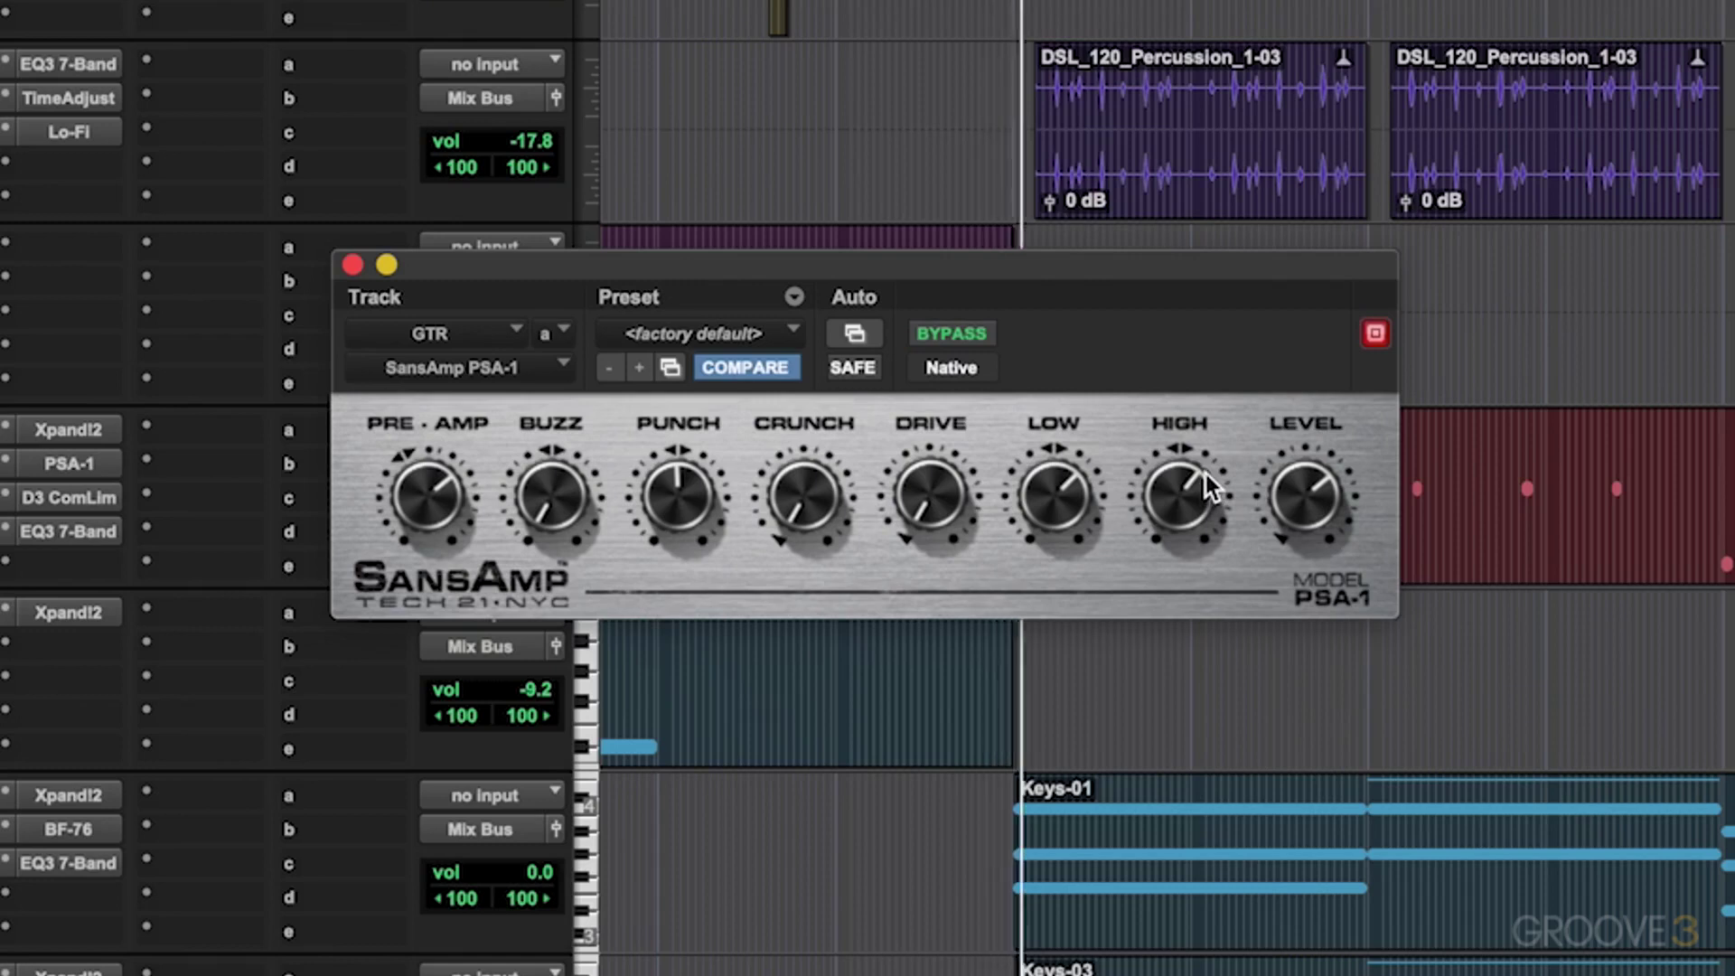
Raise the SansAmp's Level to maximum and its Buzz slightly, compare the sound with bypass, and close the plug-in
left_click_drag(1306, 495, 1344, 202)
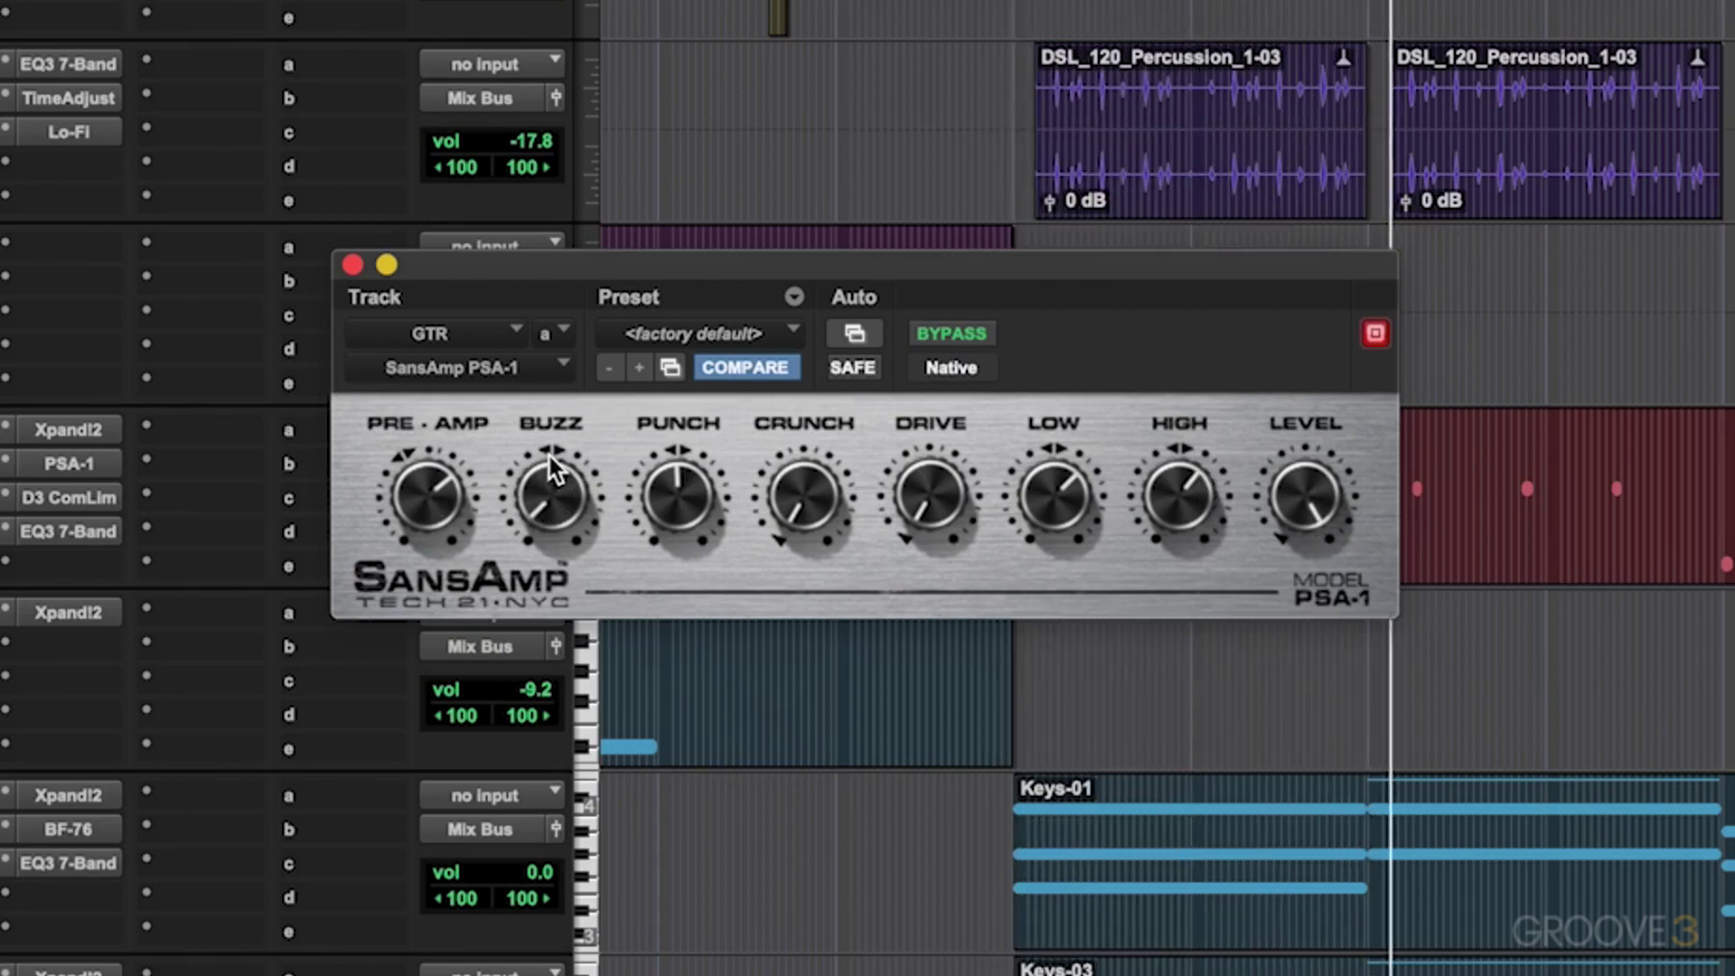
left_click_drag(550, 467, 549, 399)
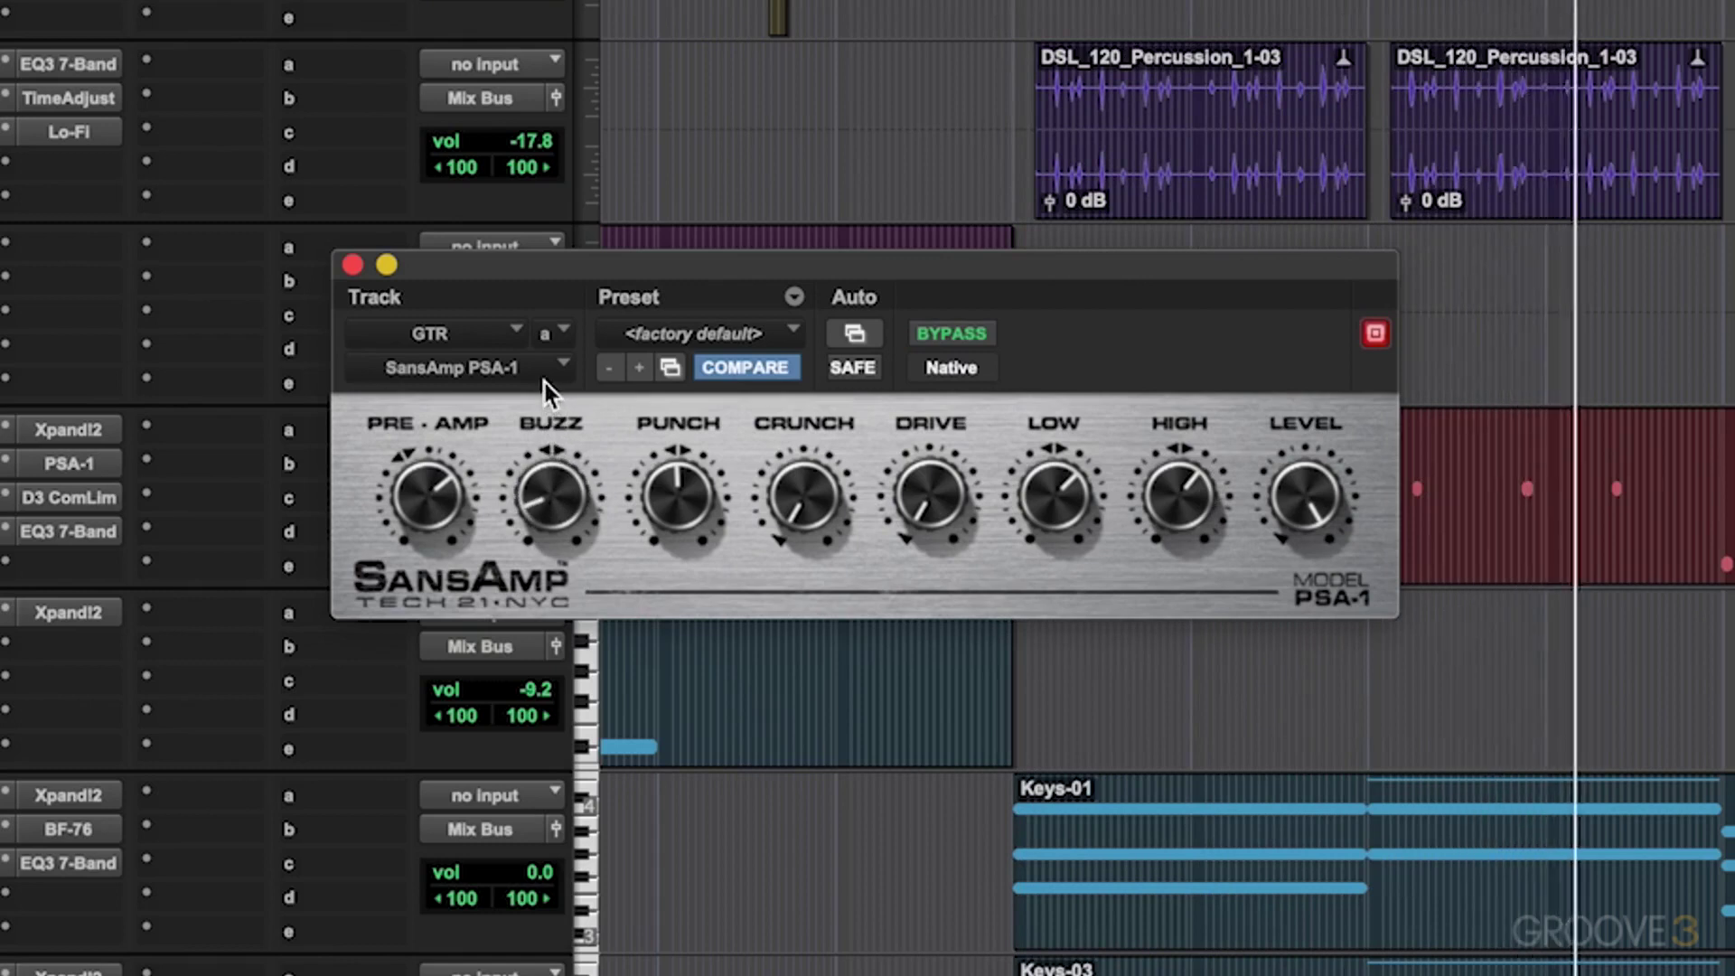
left_click(951, 333)
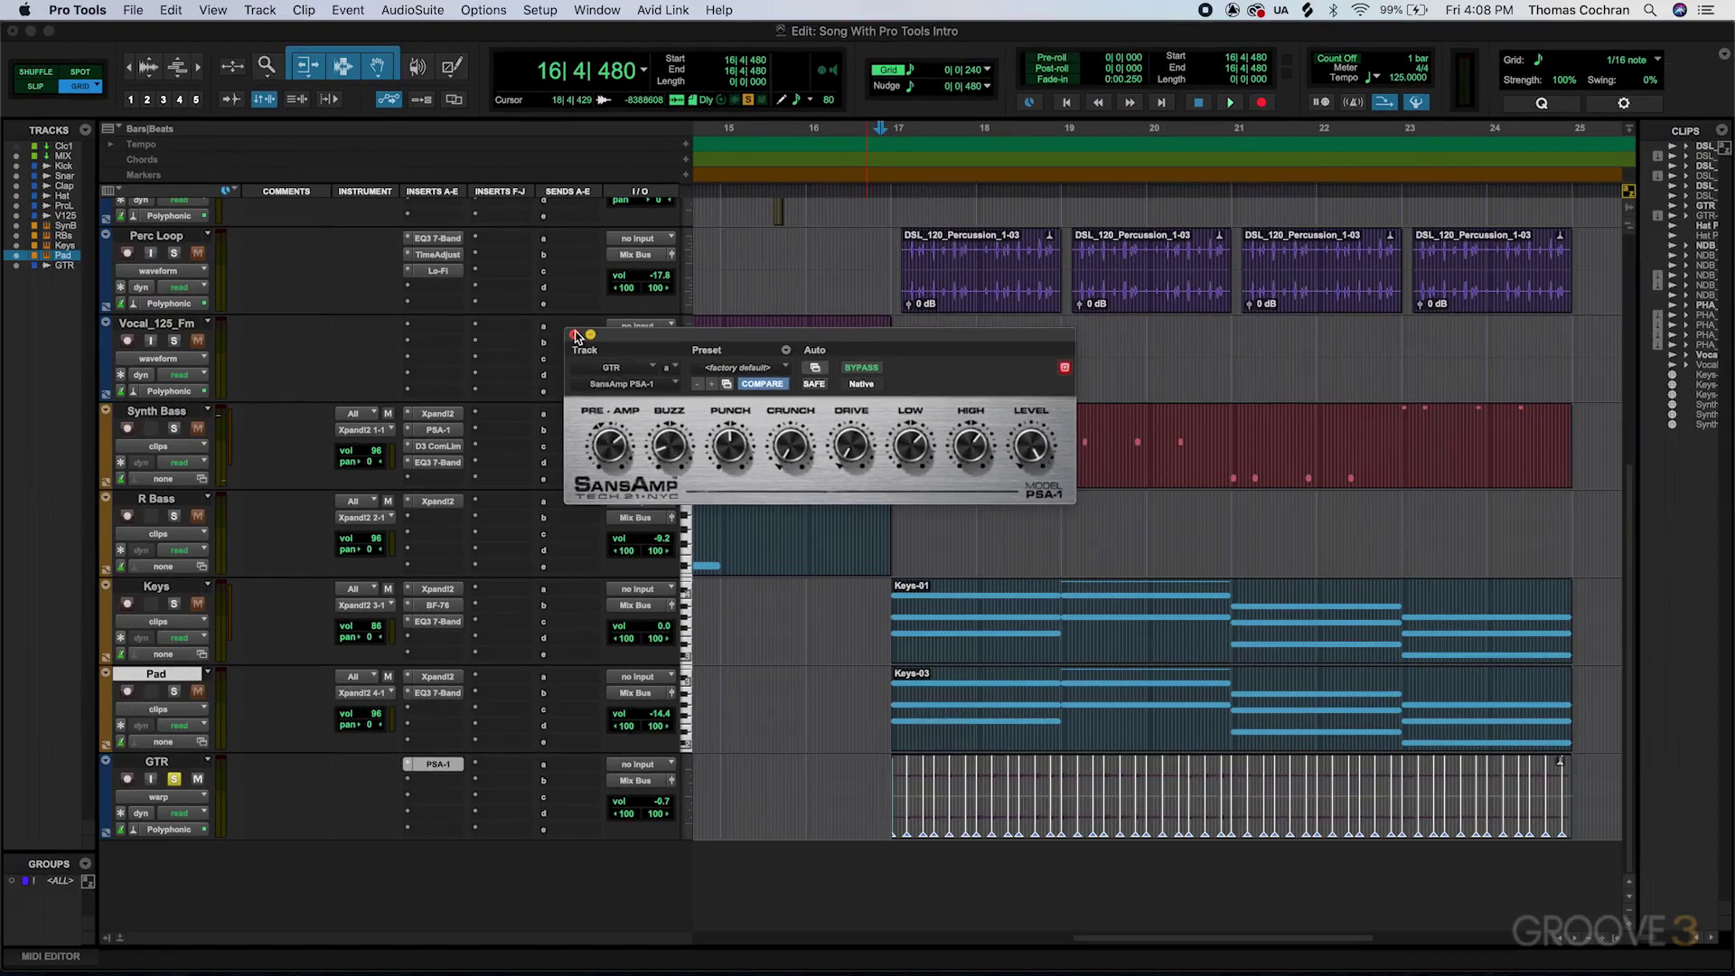
left_click(352, 264)
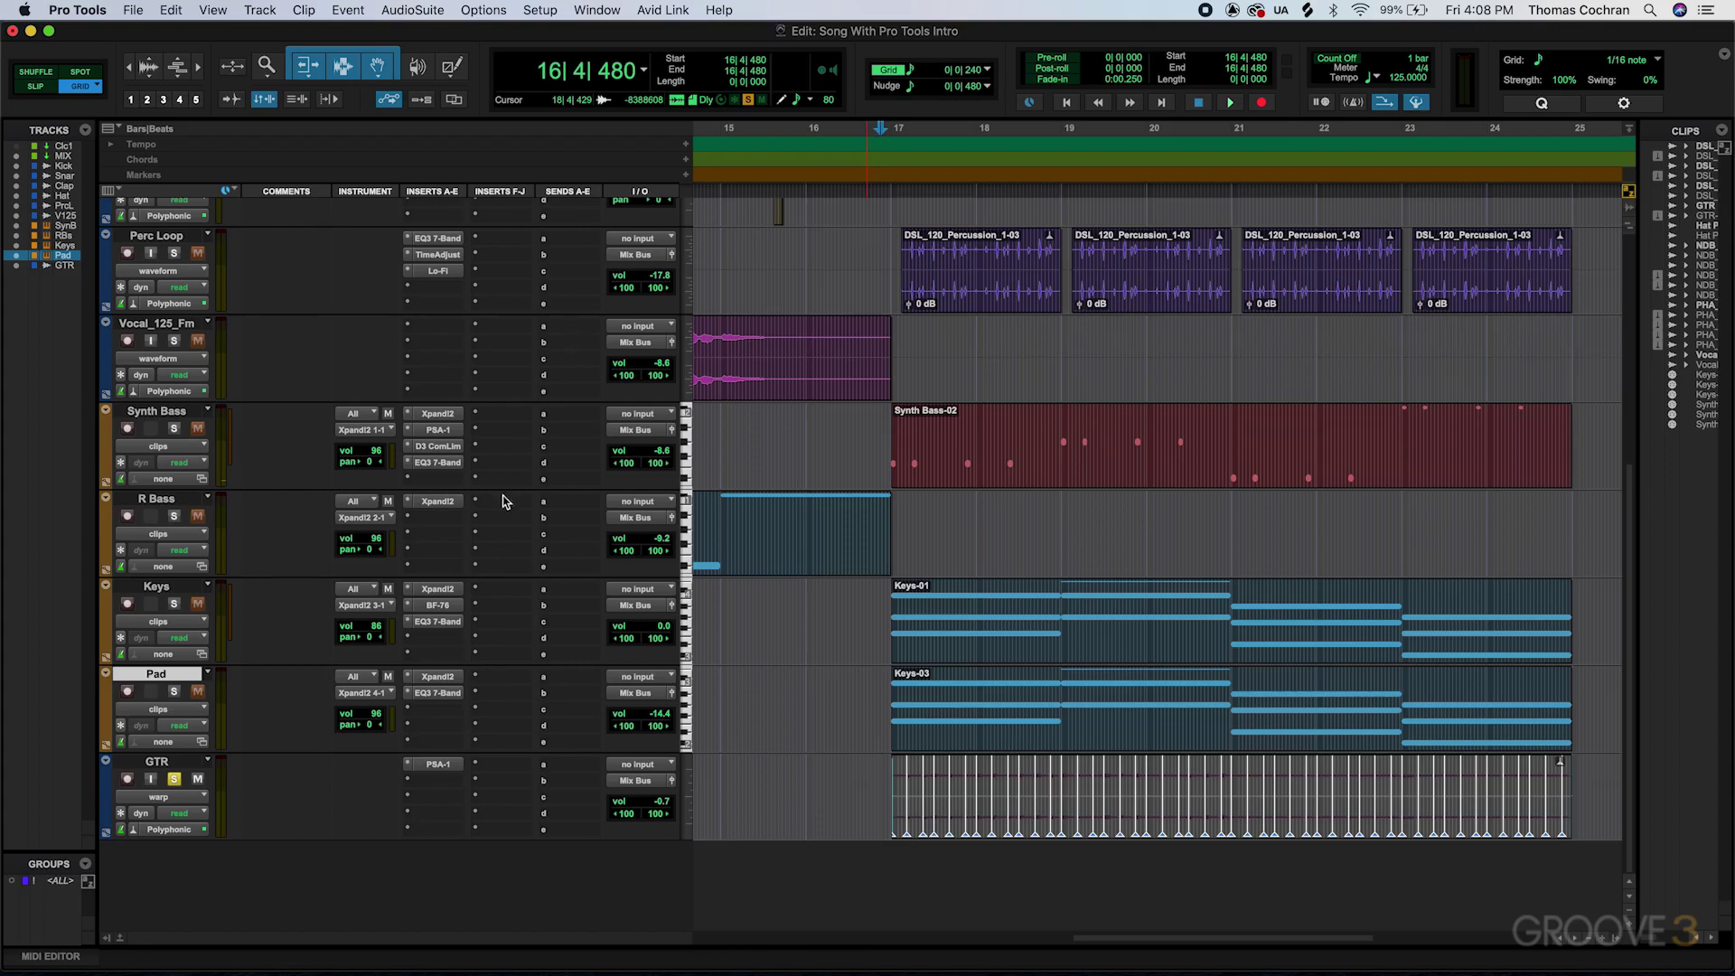
Insert the stereo Mod Delay III multichannel plug-in in the GTR track's second insert slot
left_click(436, 777)
mouse_move(506, 781)
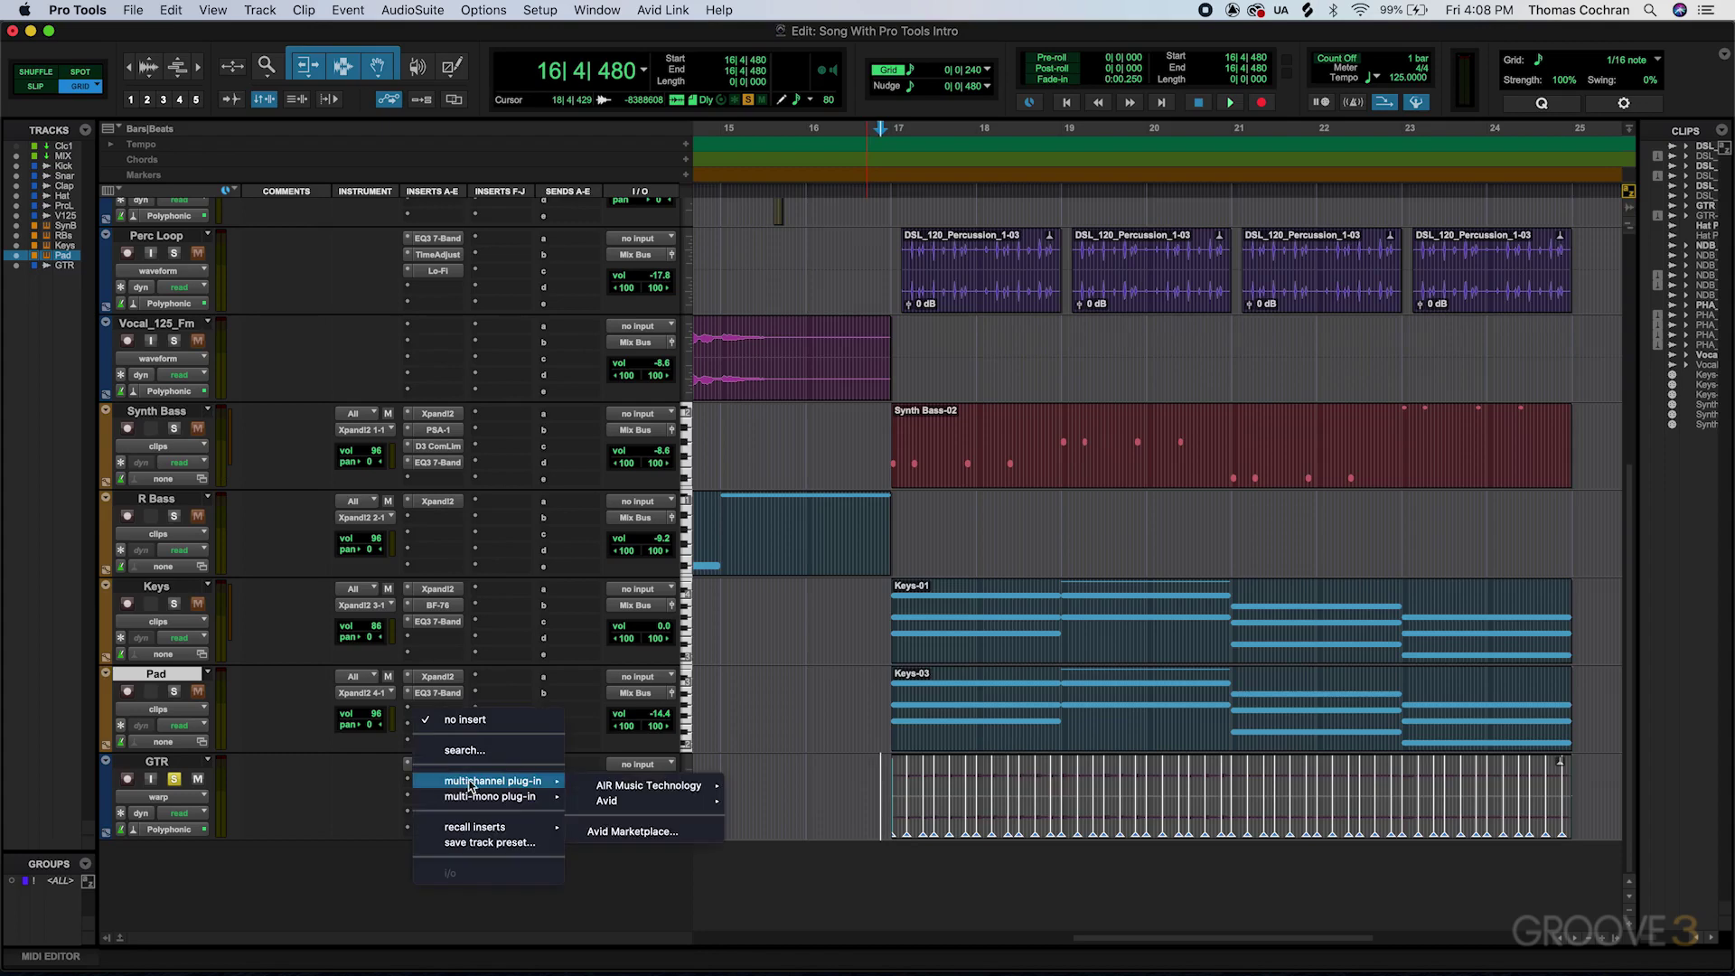
mouse_move(626, 799)
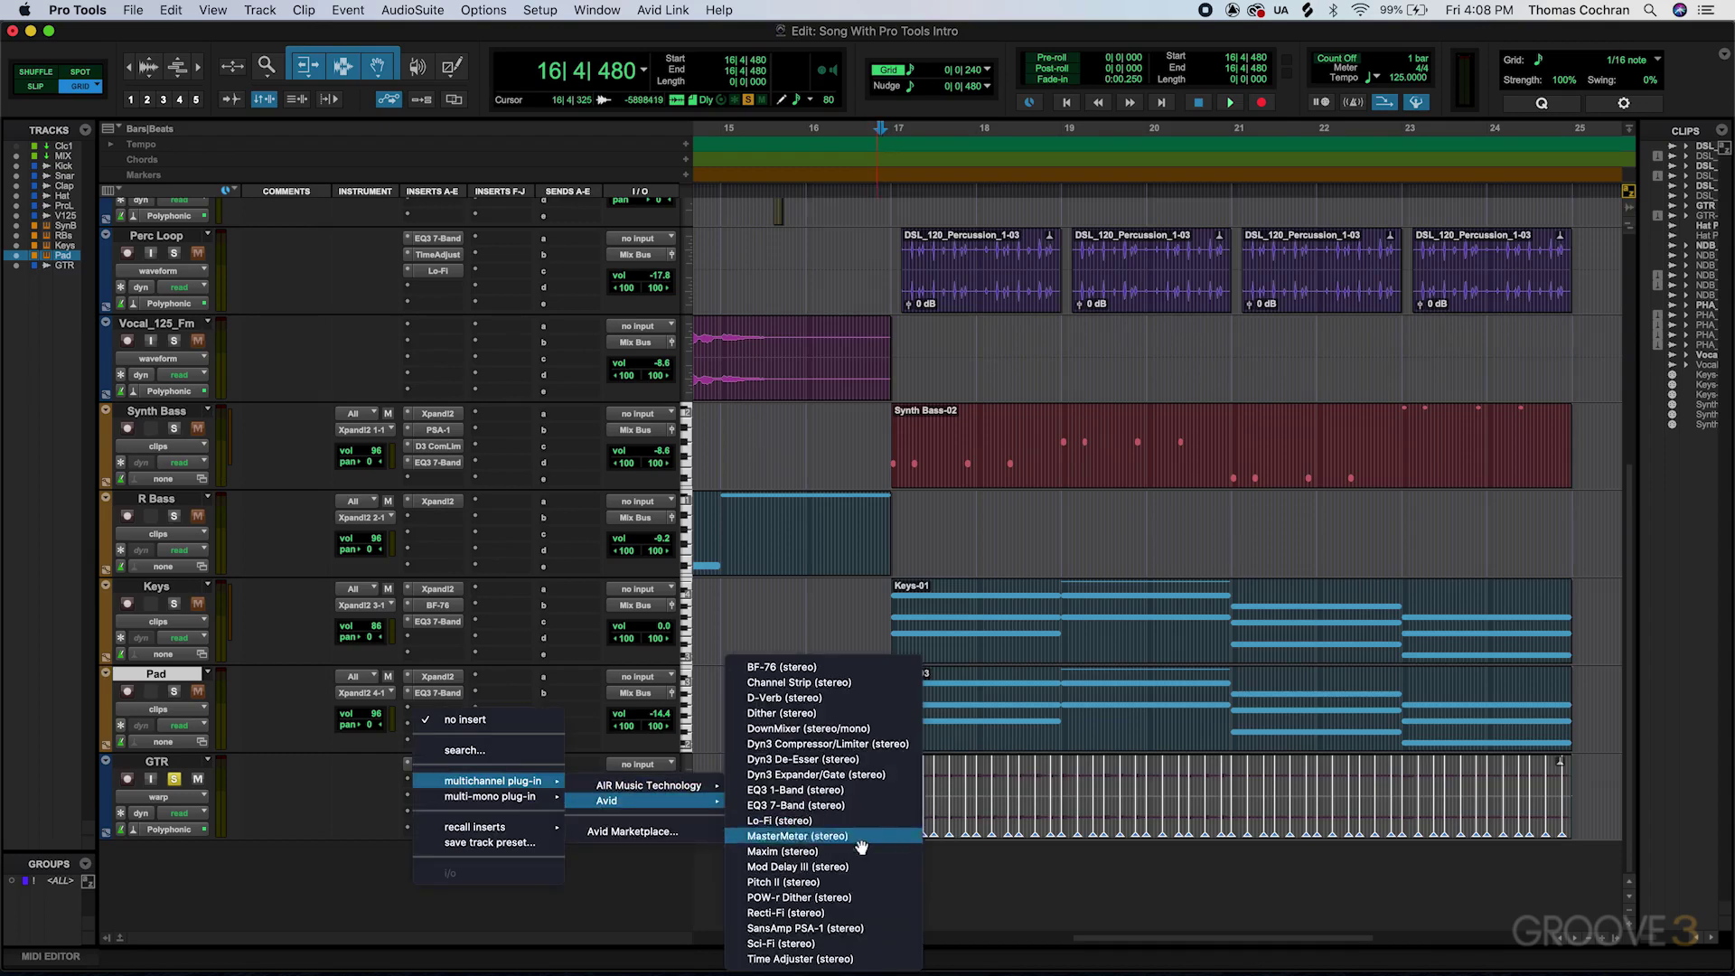
left_click(805, 868)
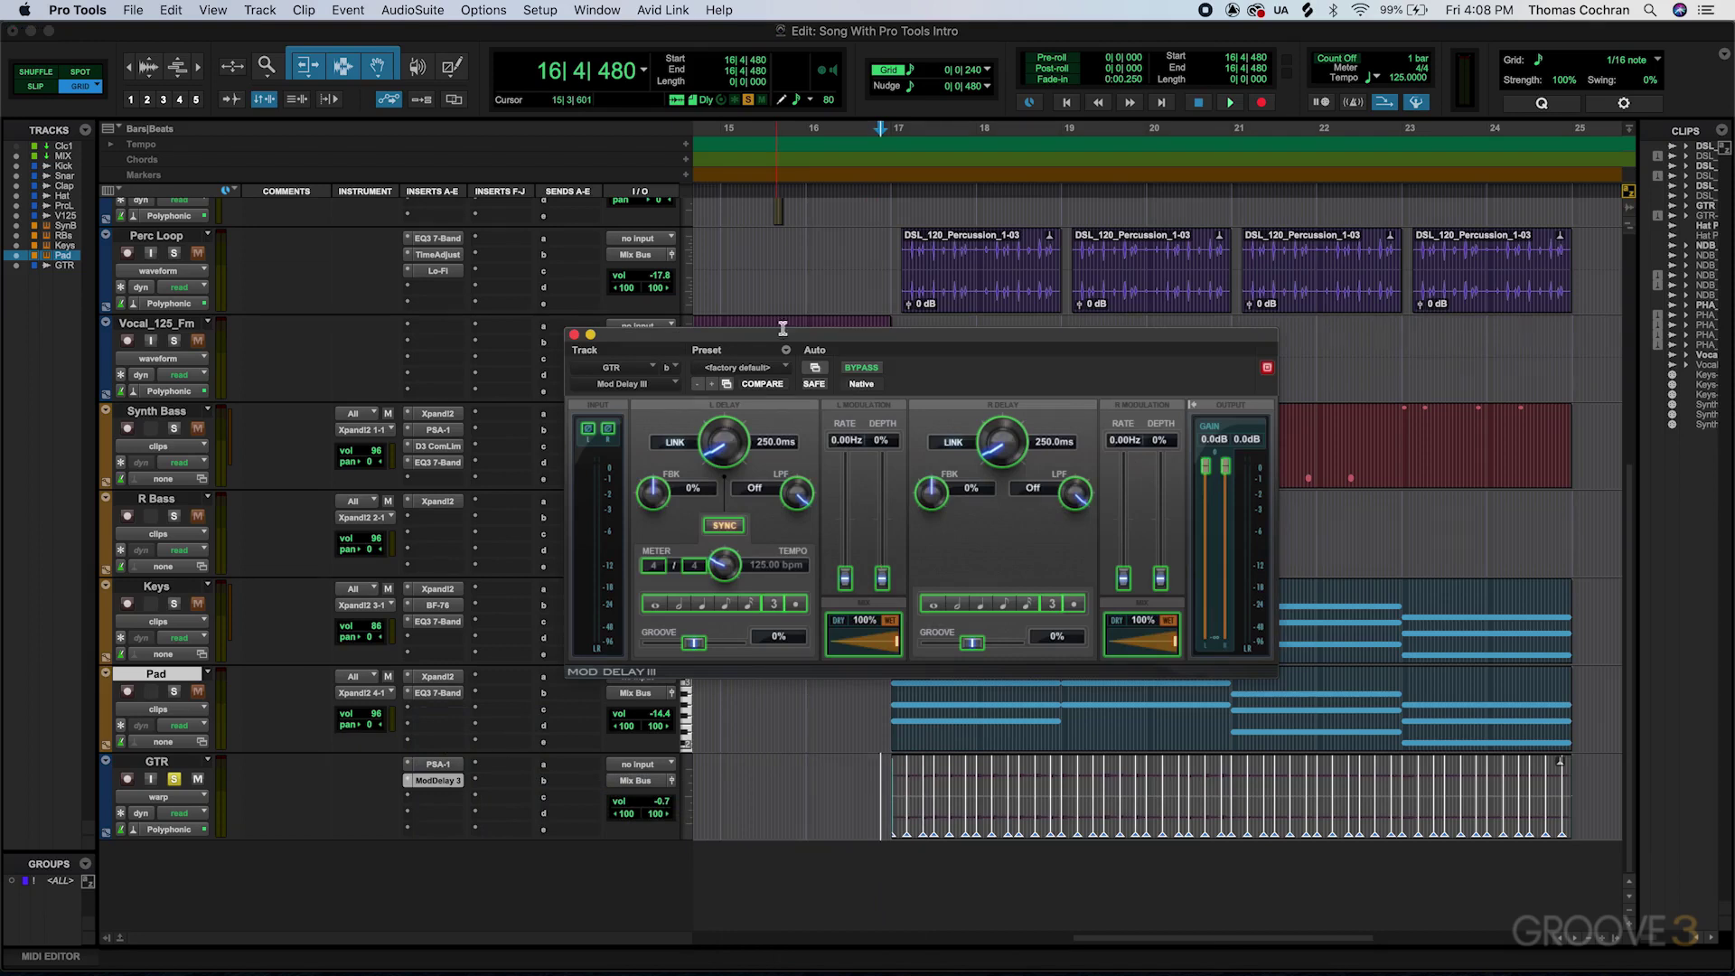
Load the Chorus preset in the GTR track's Mod Delay III and play the guitar to audition it
left_click(723, 369)
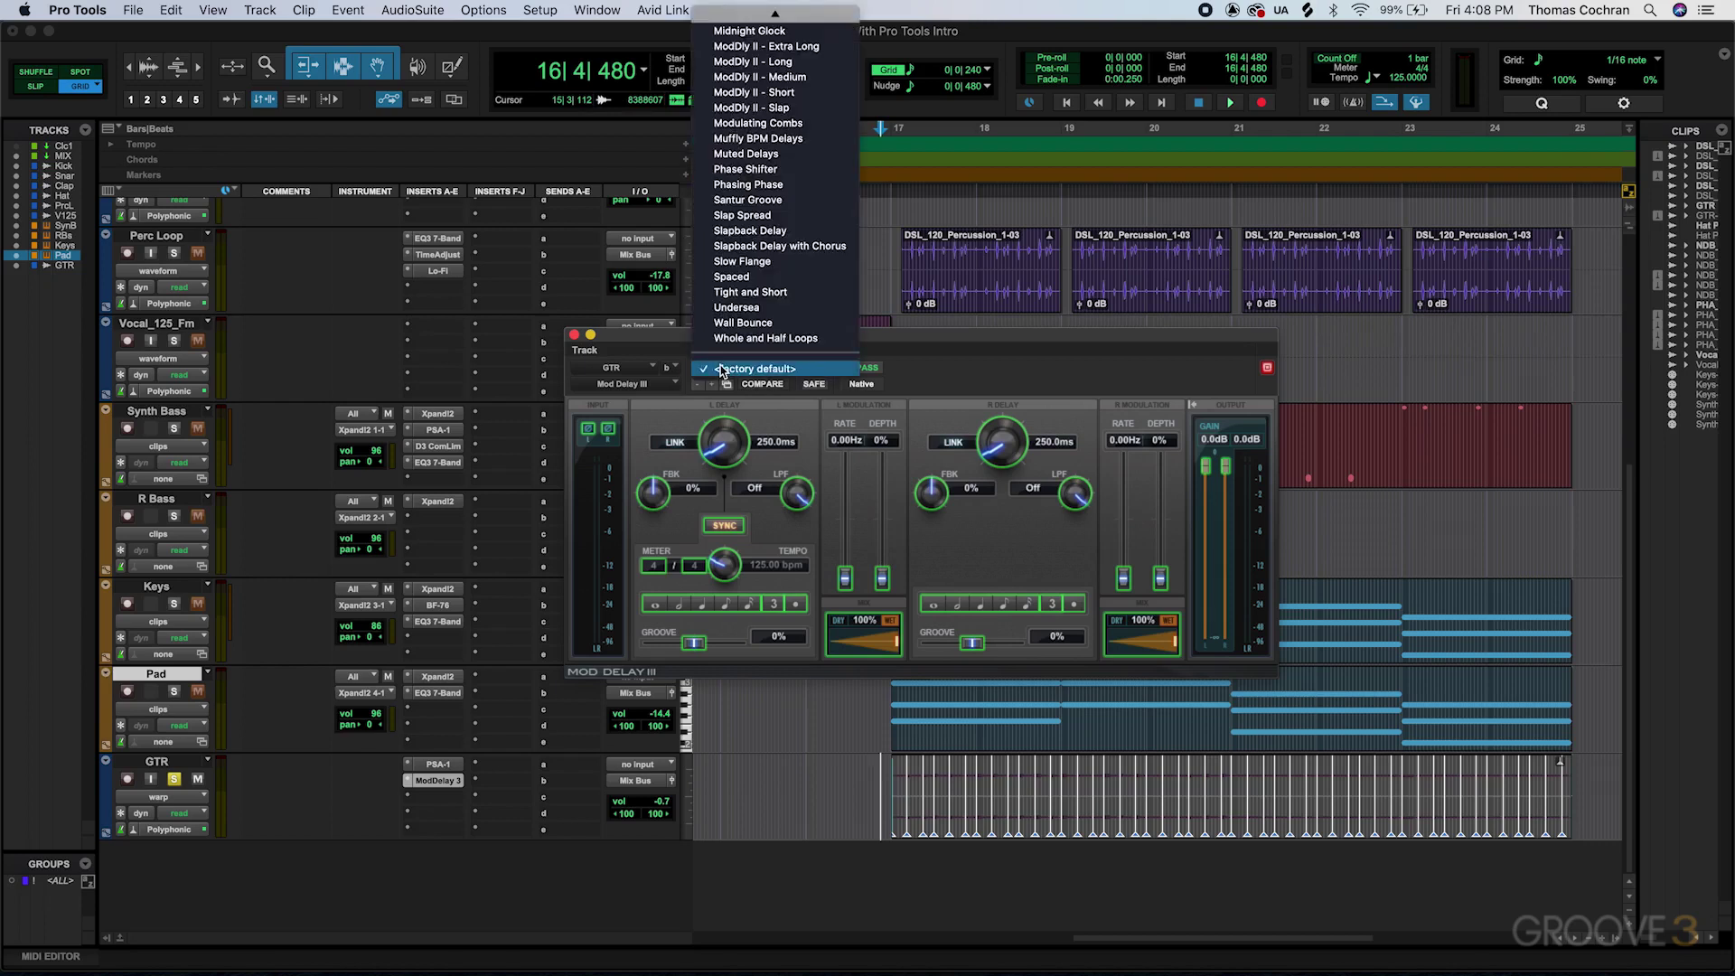
mouse_move(748, 7)
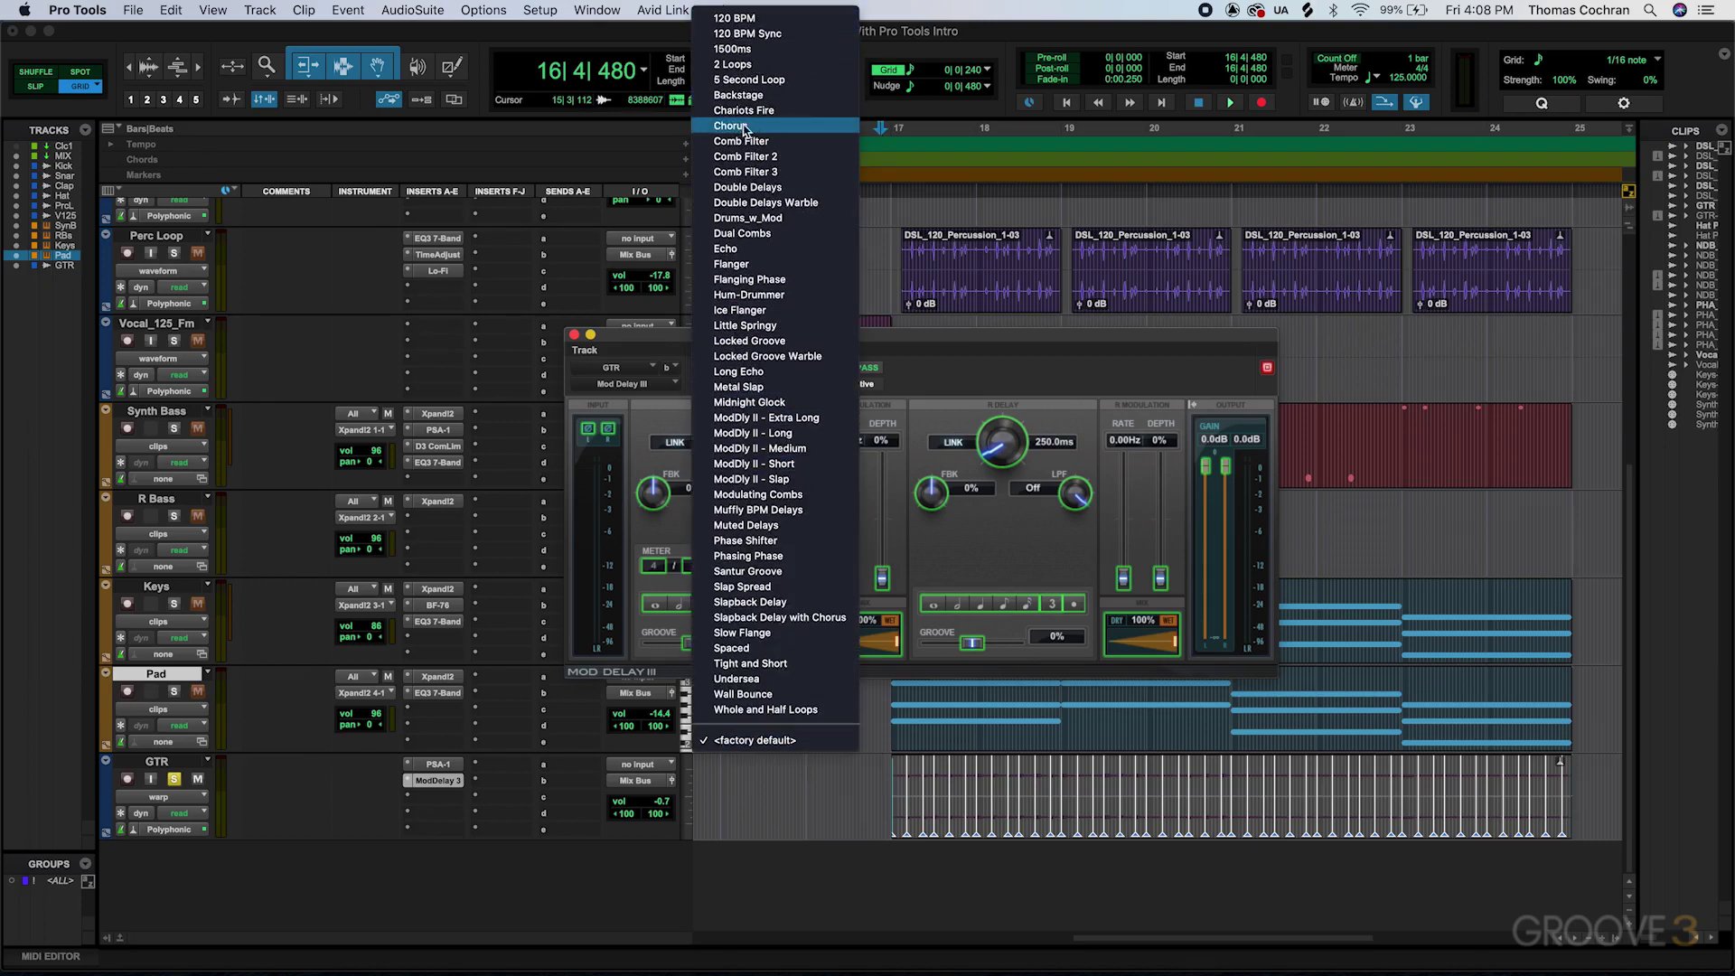
left_click(744, 127)
key("space")
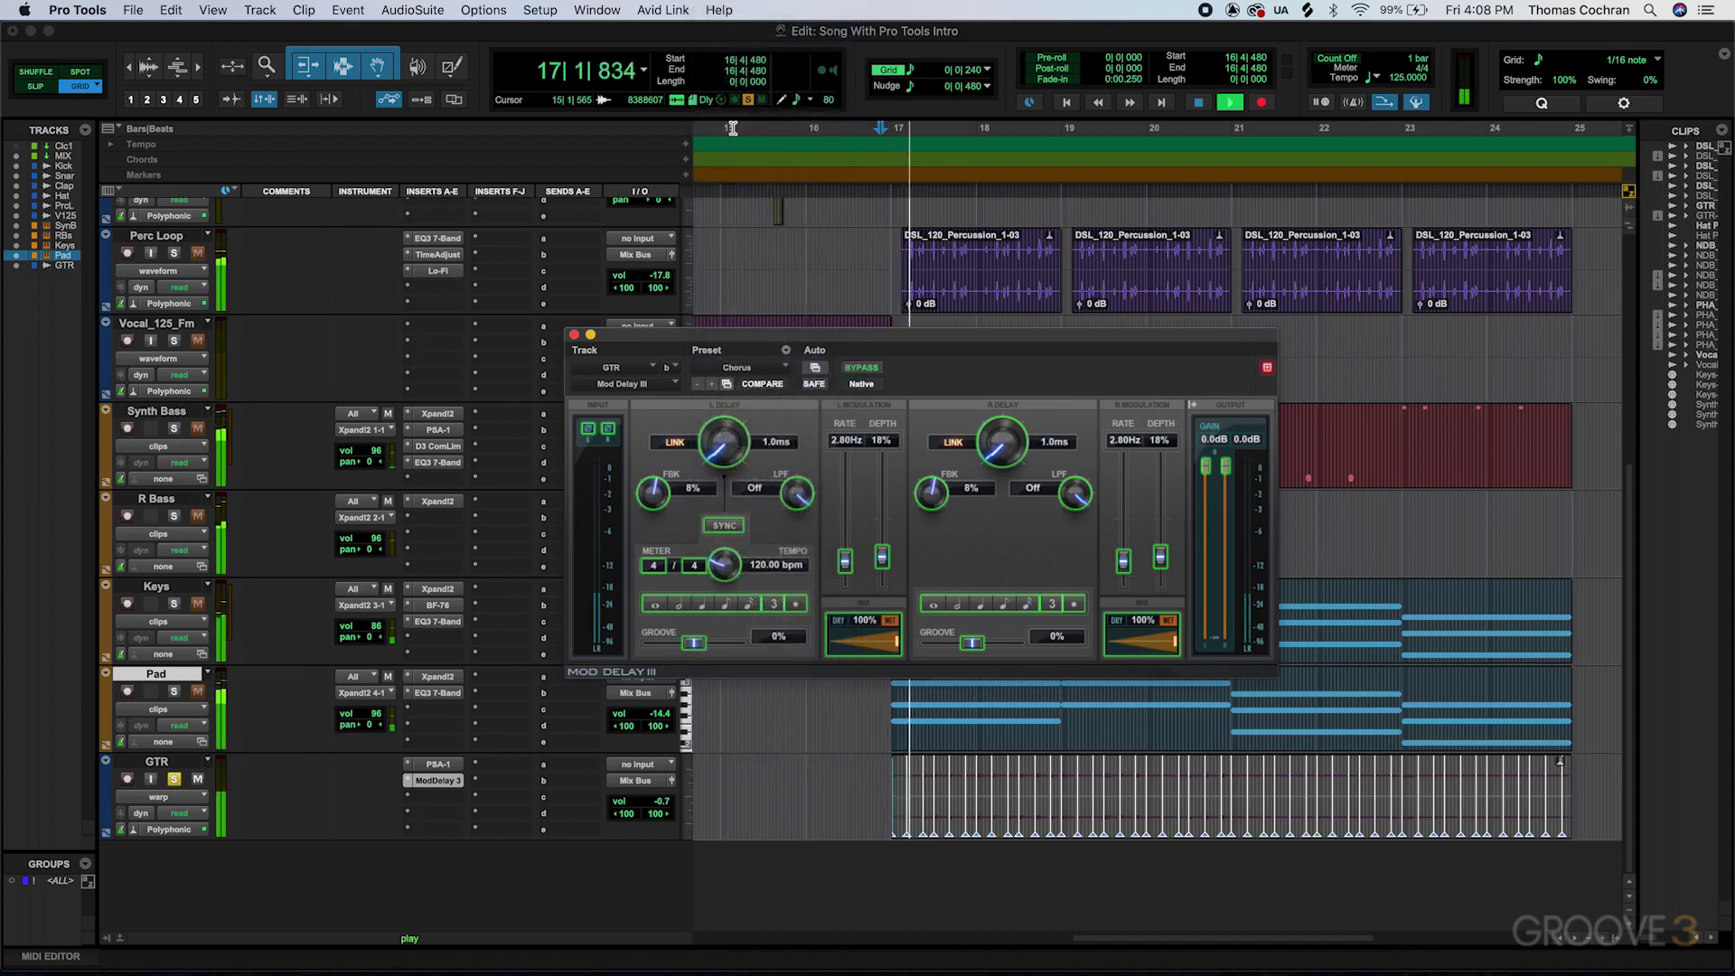
key("space")
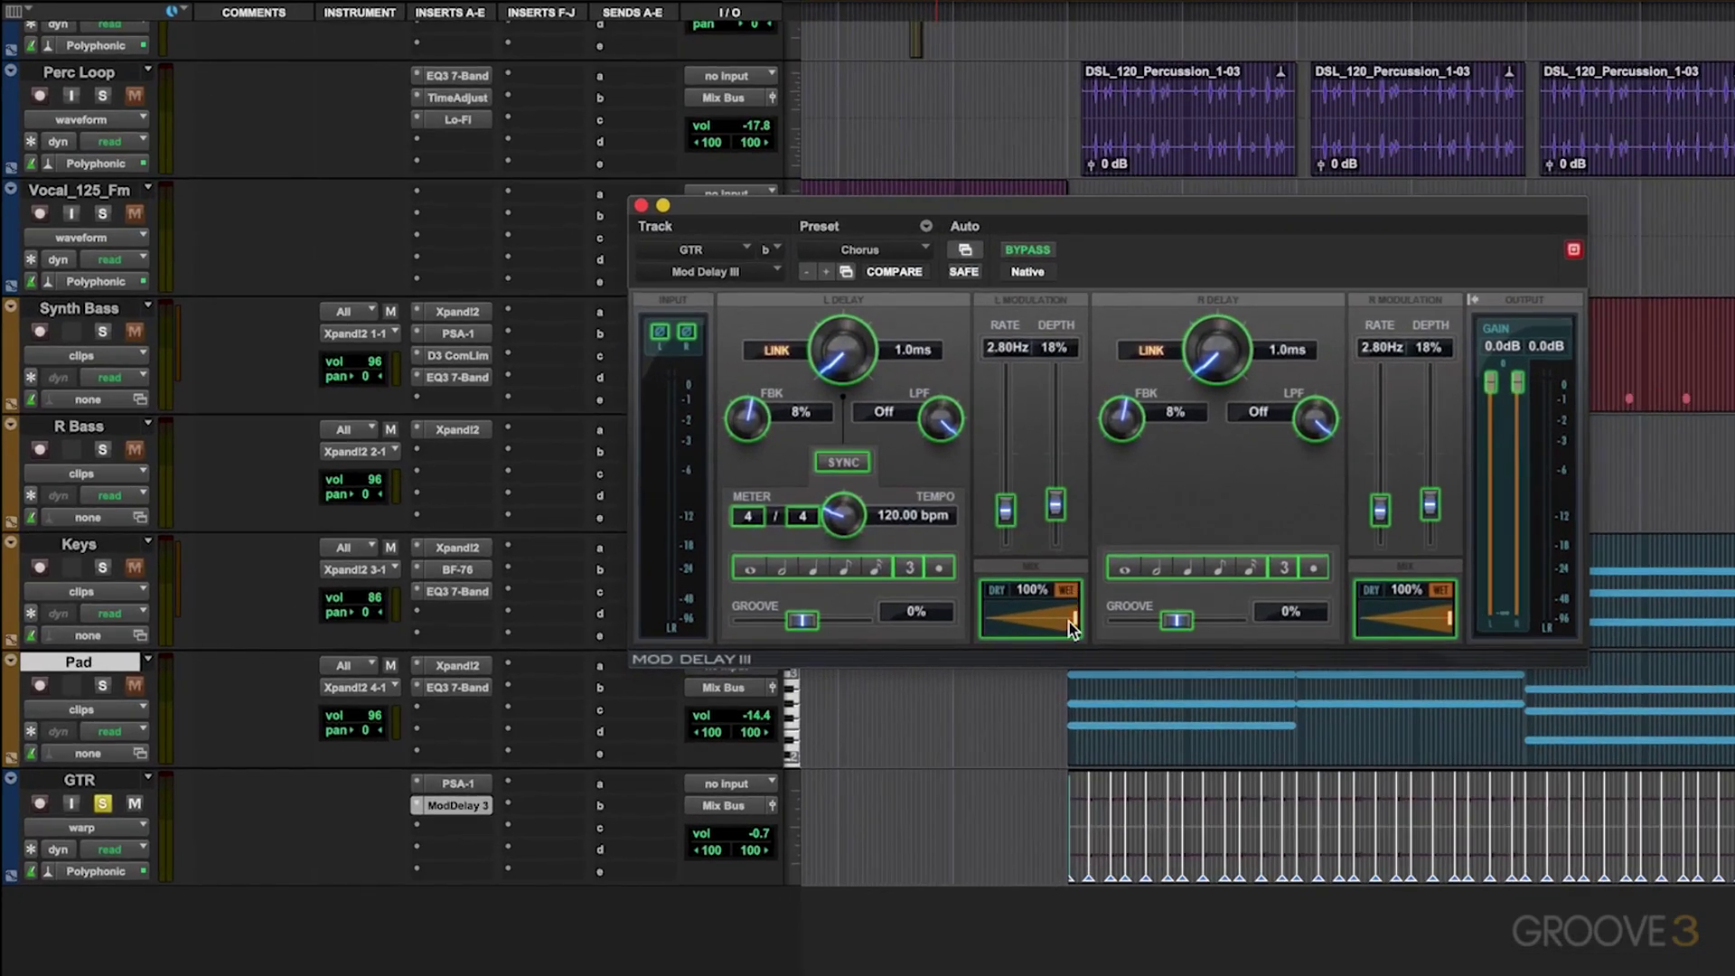
Set the Mod Delay III mix to 30% wet, compare the chorus with bypass during playback, and close the plug-in
left_click_drag(1070, 622, 1012, 622)
left_click(1032, 251)
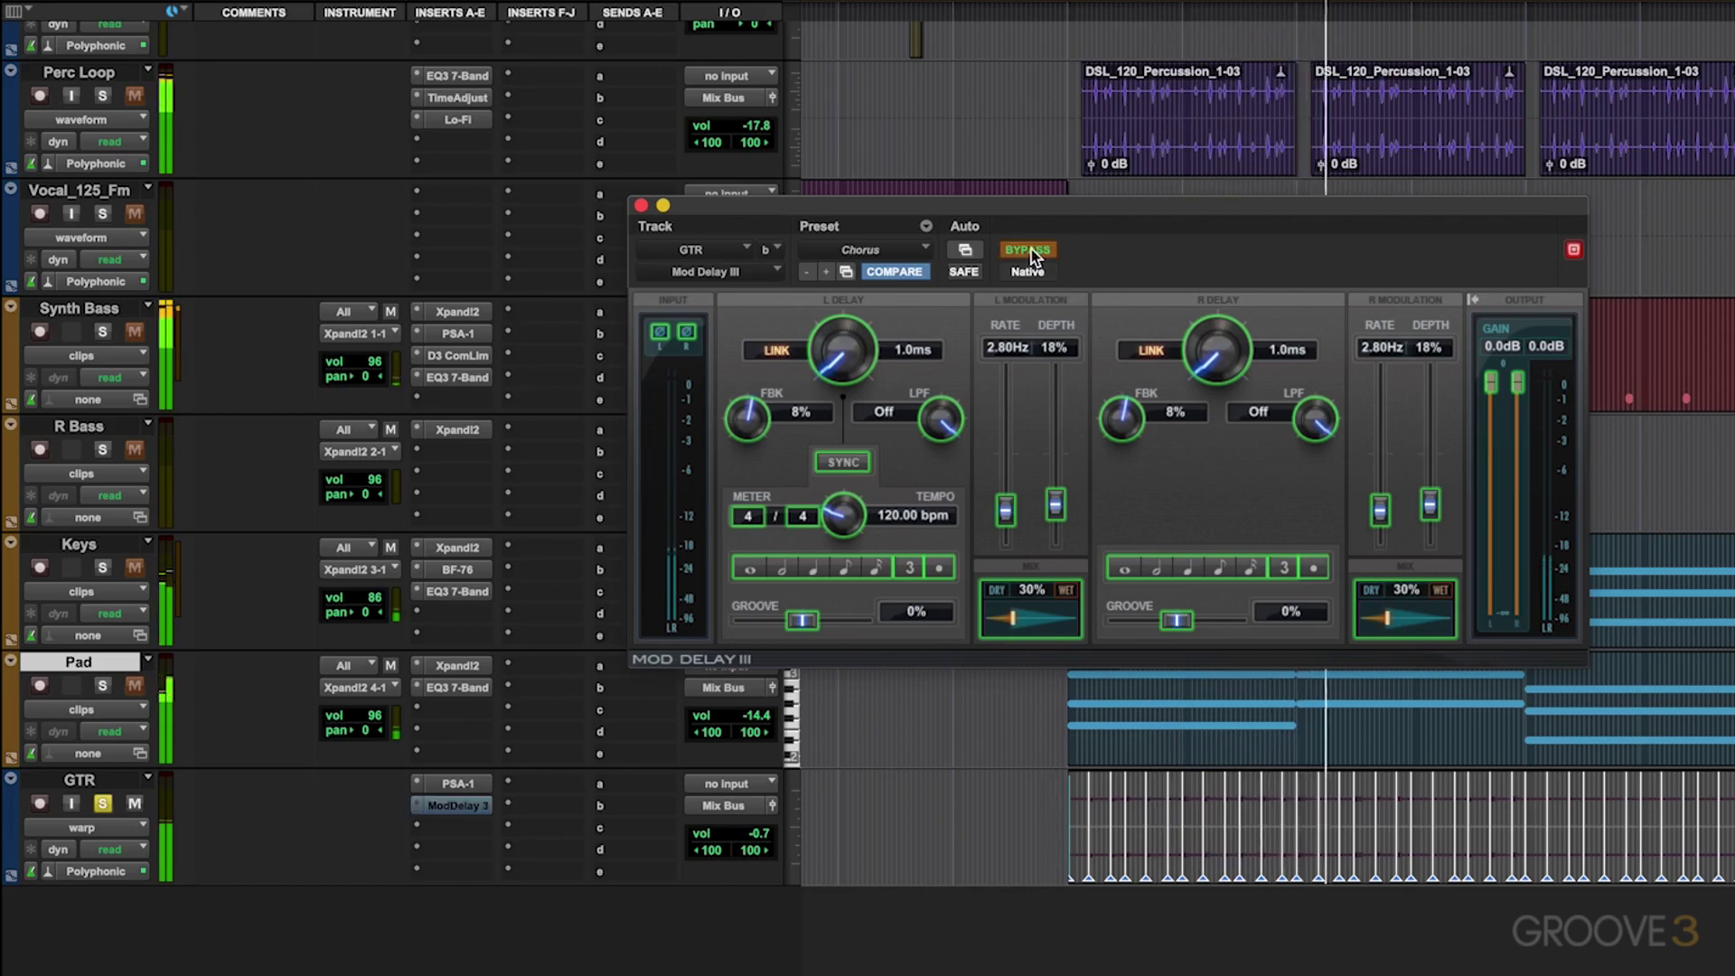
left_click(1032, 250)
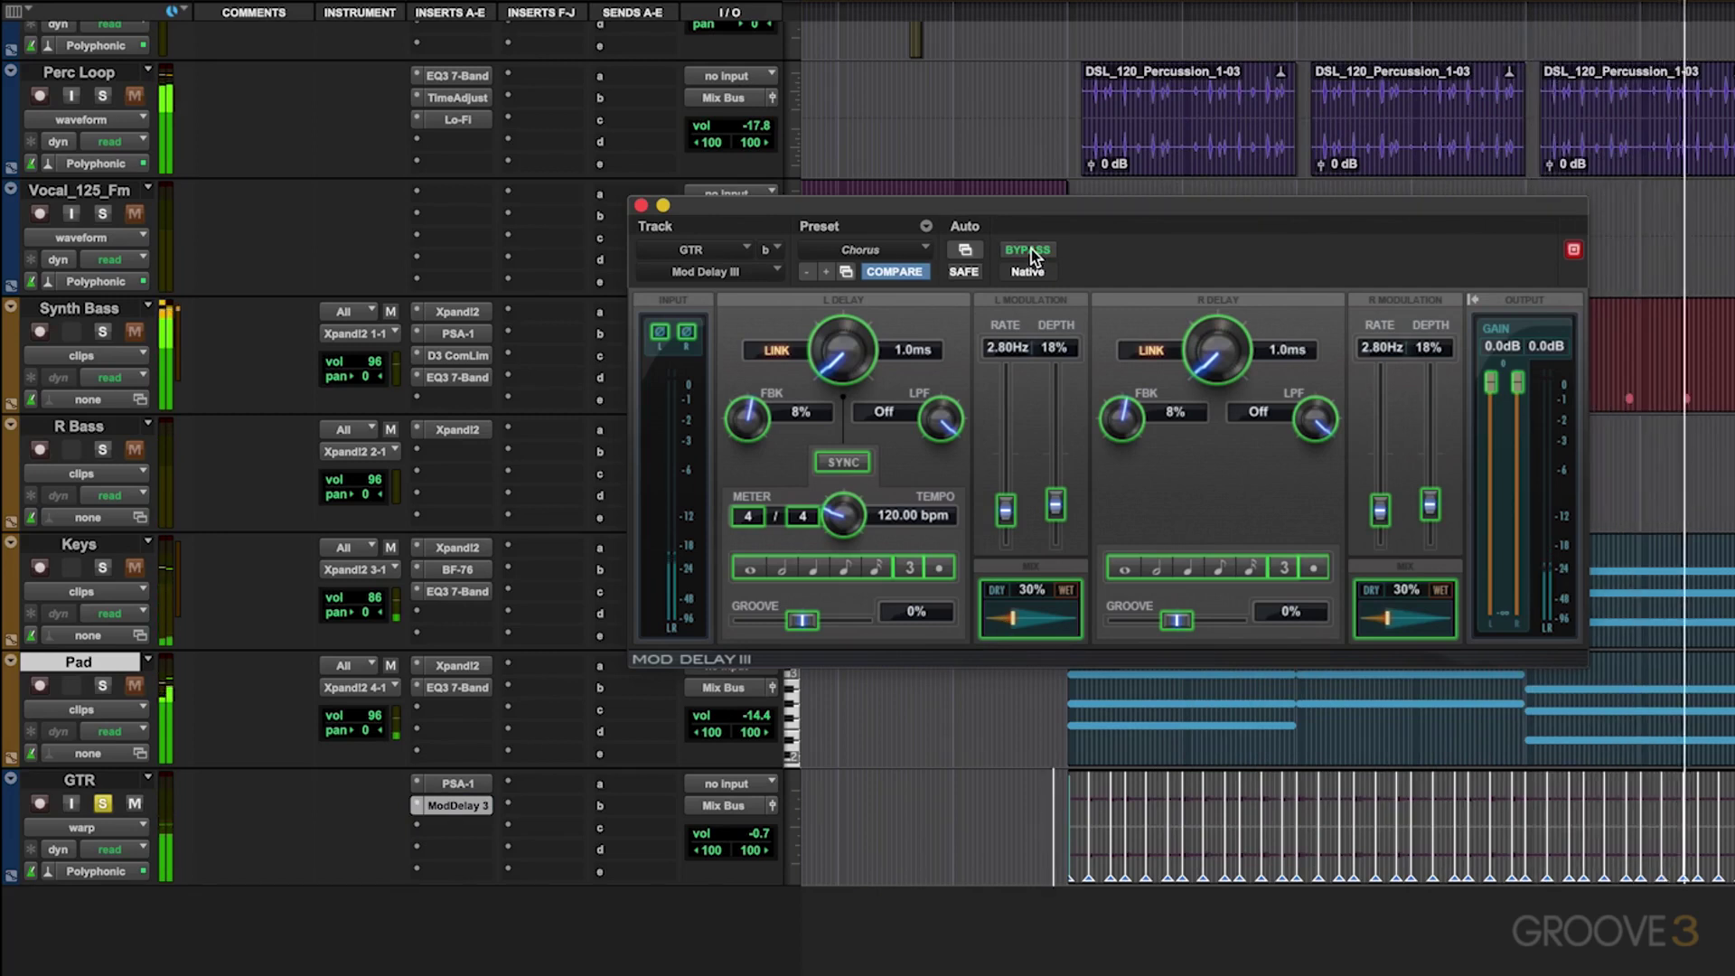
key("space")
left_click(639, 205)
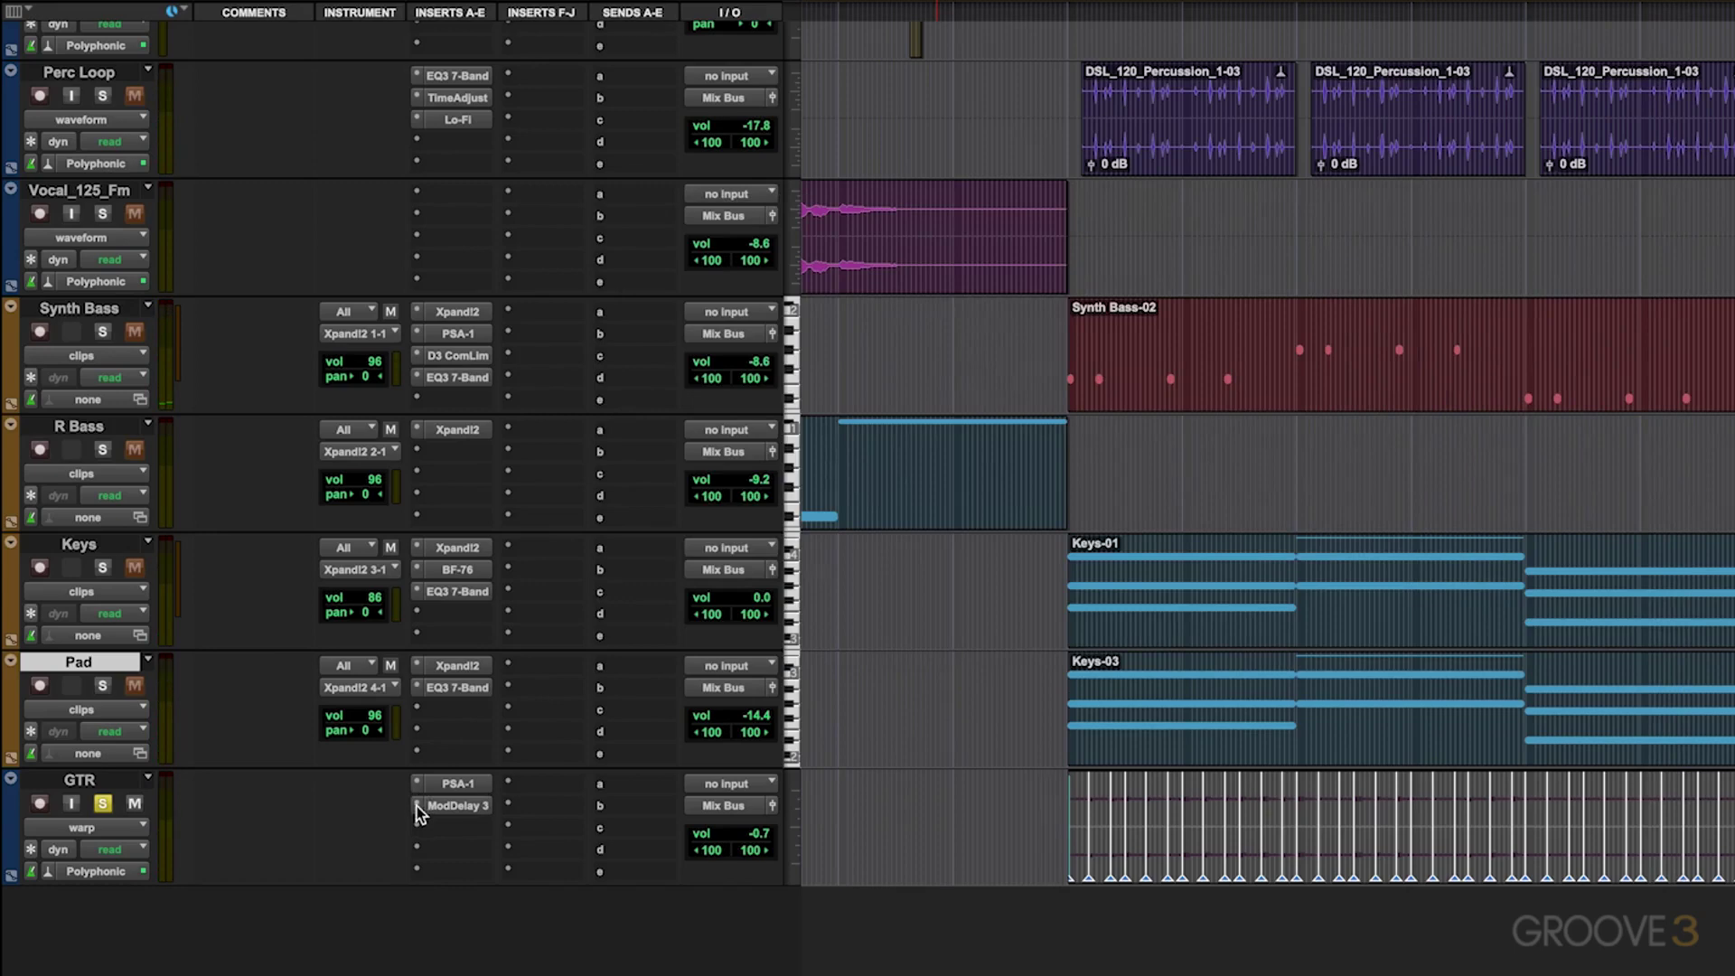
Insert the stereo D-Verb multichannel plug-in in the GTR track's third insert slot and switch the track view from warp to waveform
left_click(457, 825)
mouse_move(533, 828)
mouse_move(723, 856)
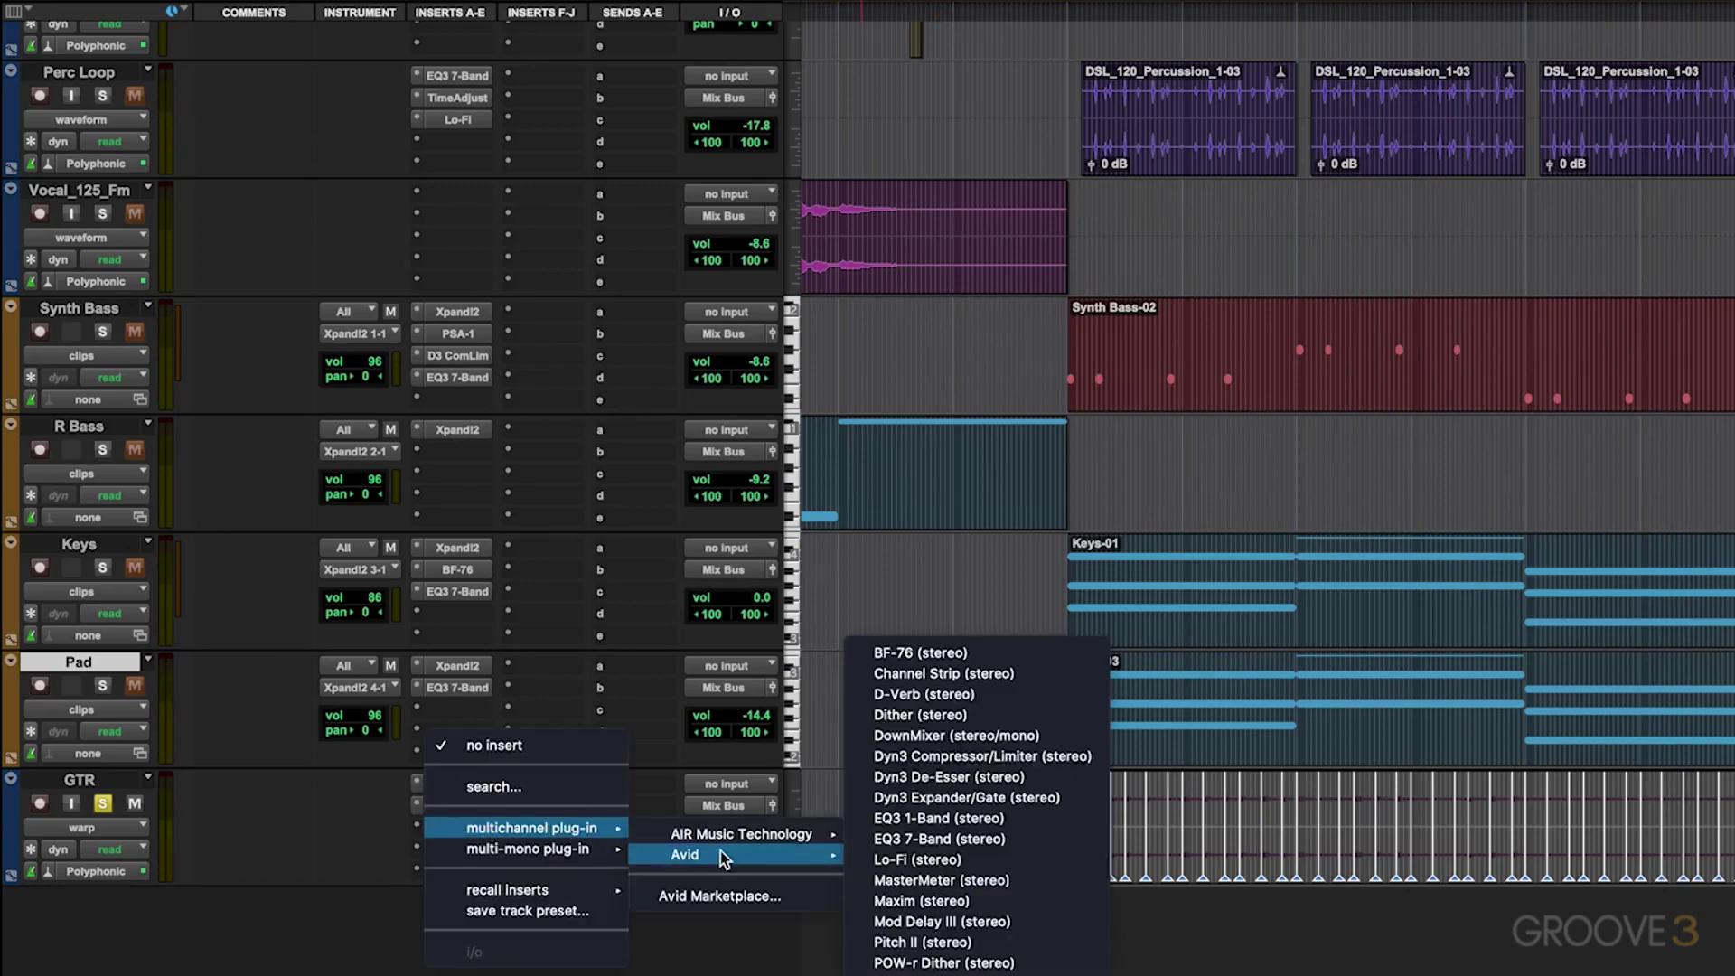
left_click(940, 693)
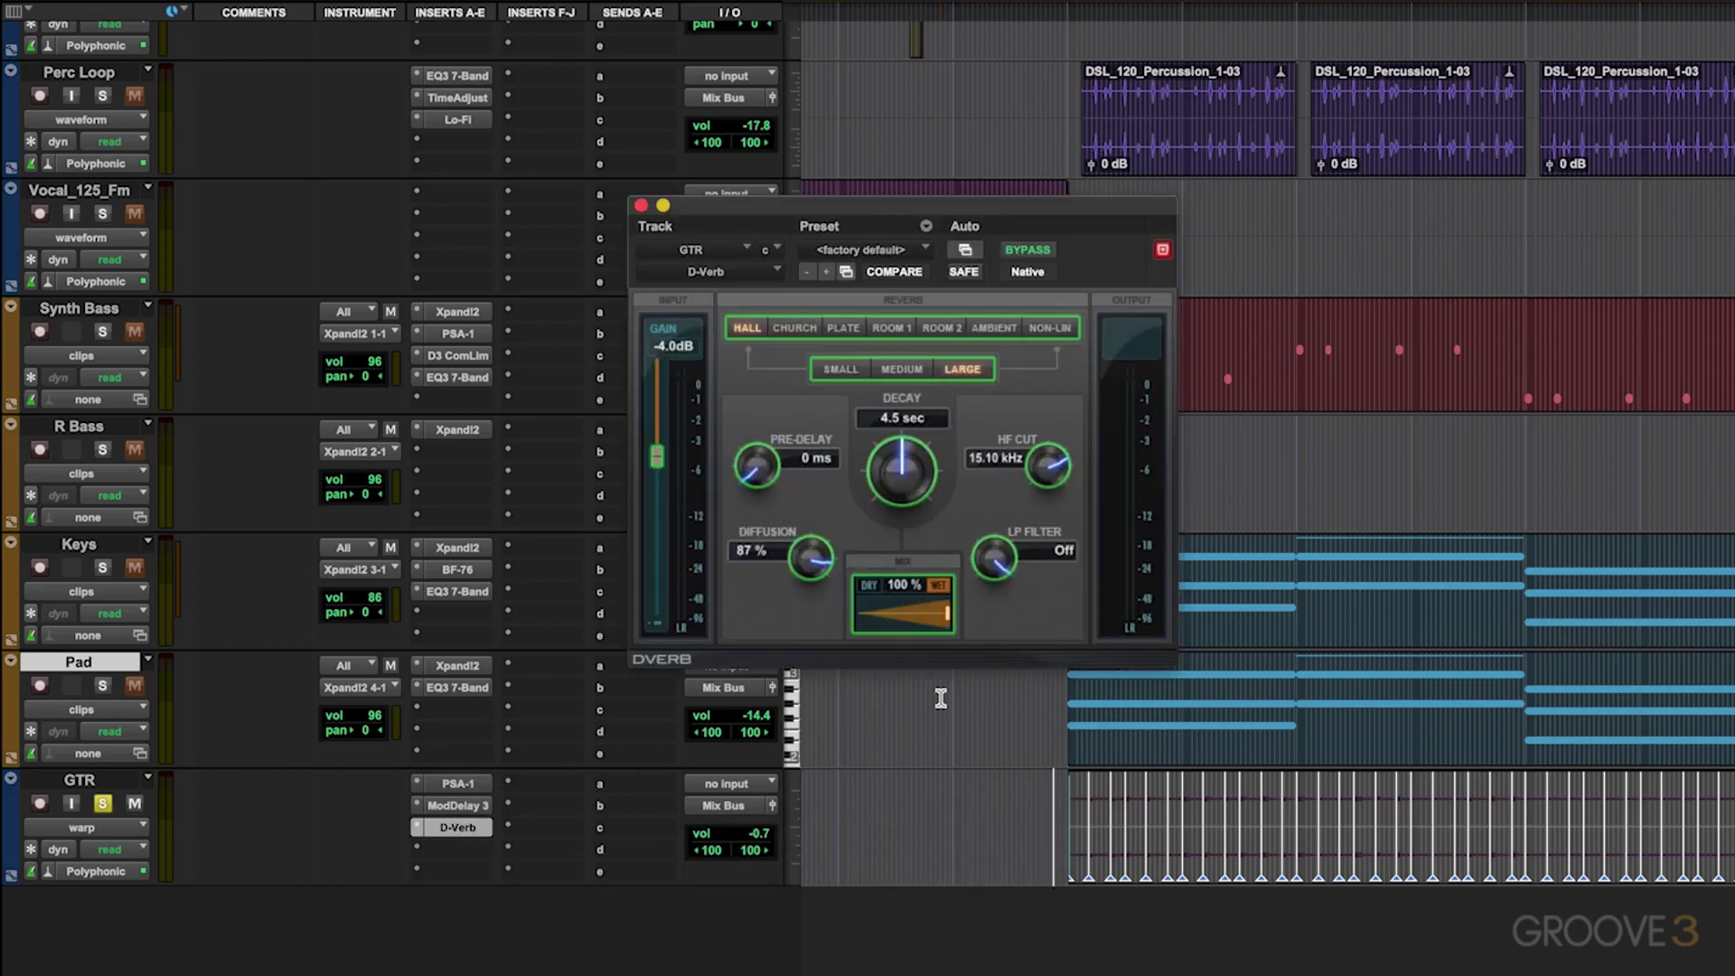
left_click(83, 828)
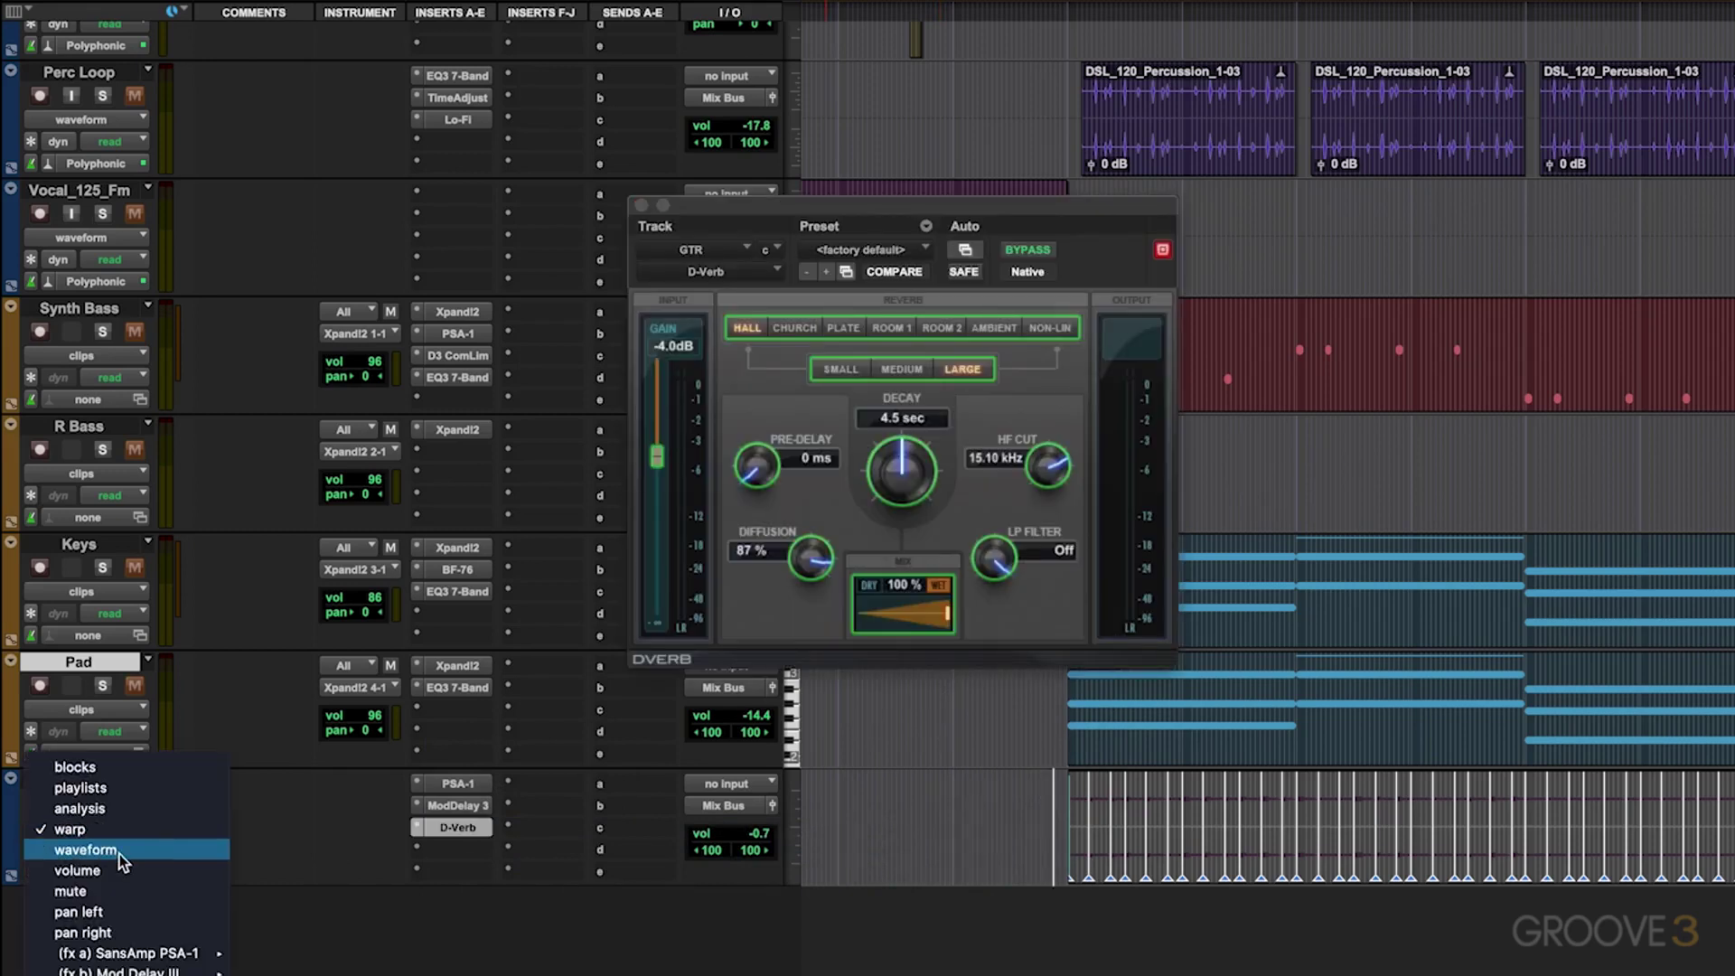
left_click(119, 851)
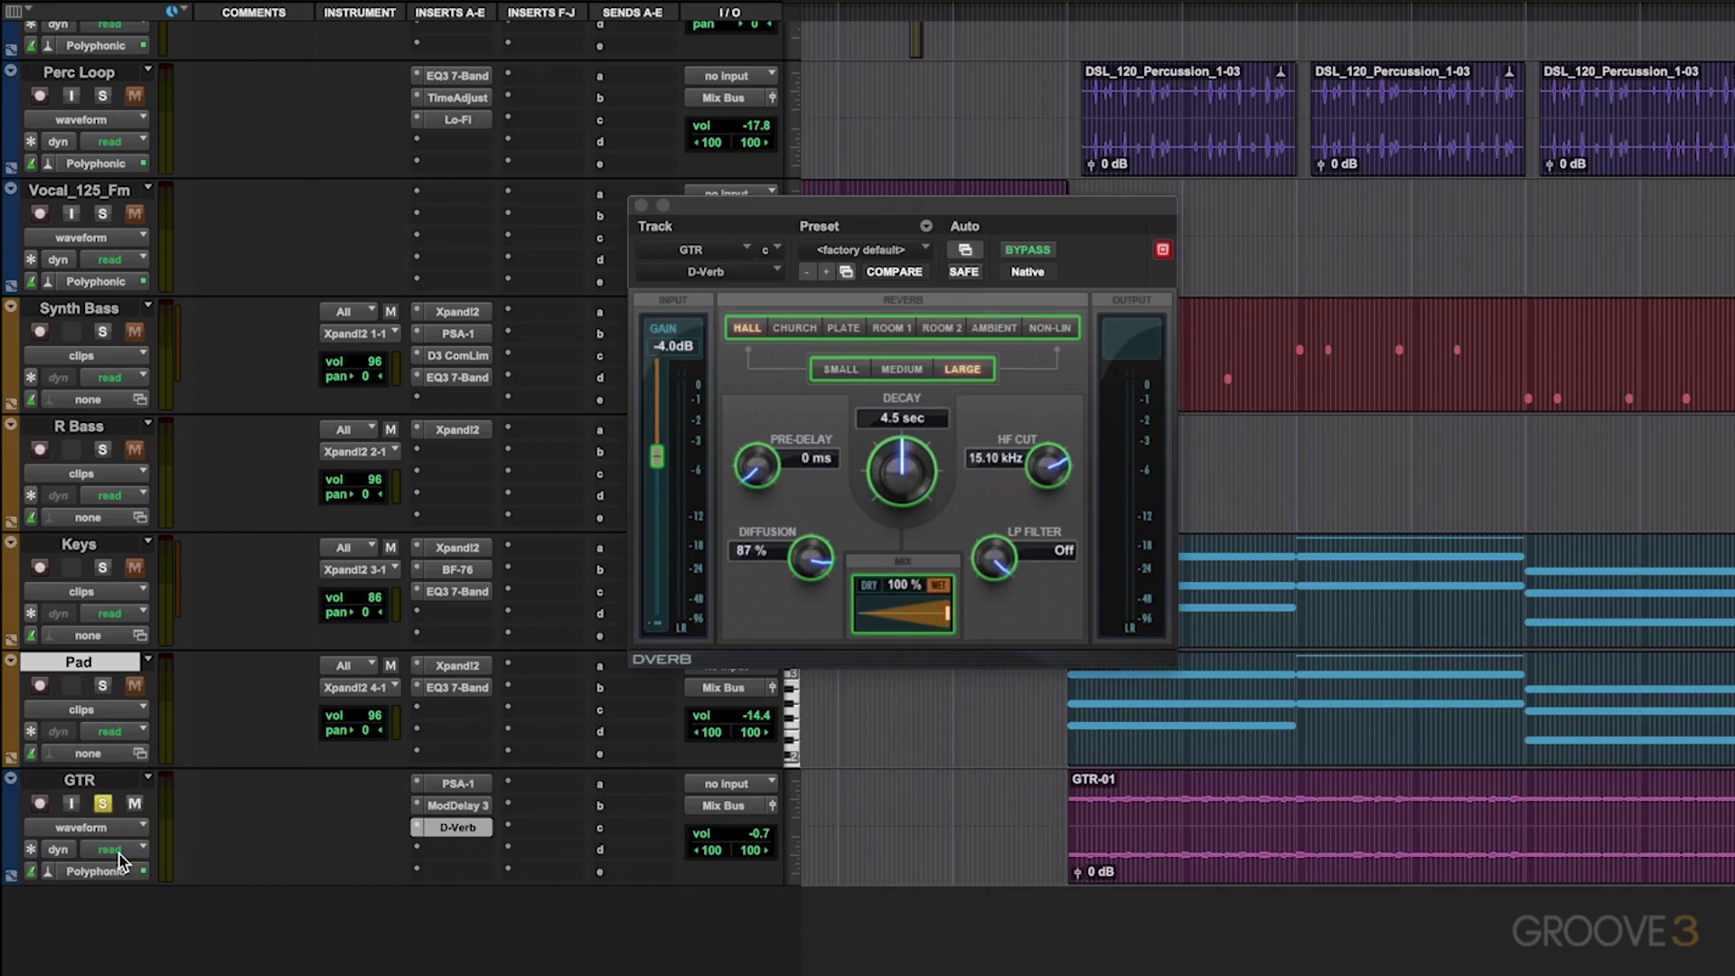
Set the D-Verb to the Church algorithm with a 58% wet mix and raise its input gain to 0.0 dB
left_click(795, 328)
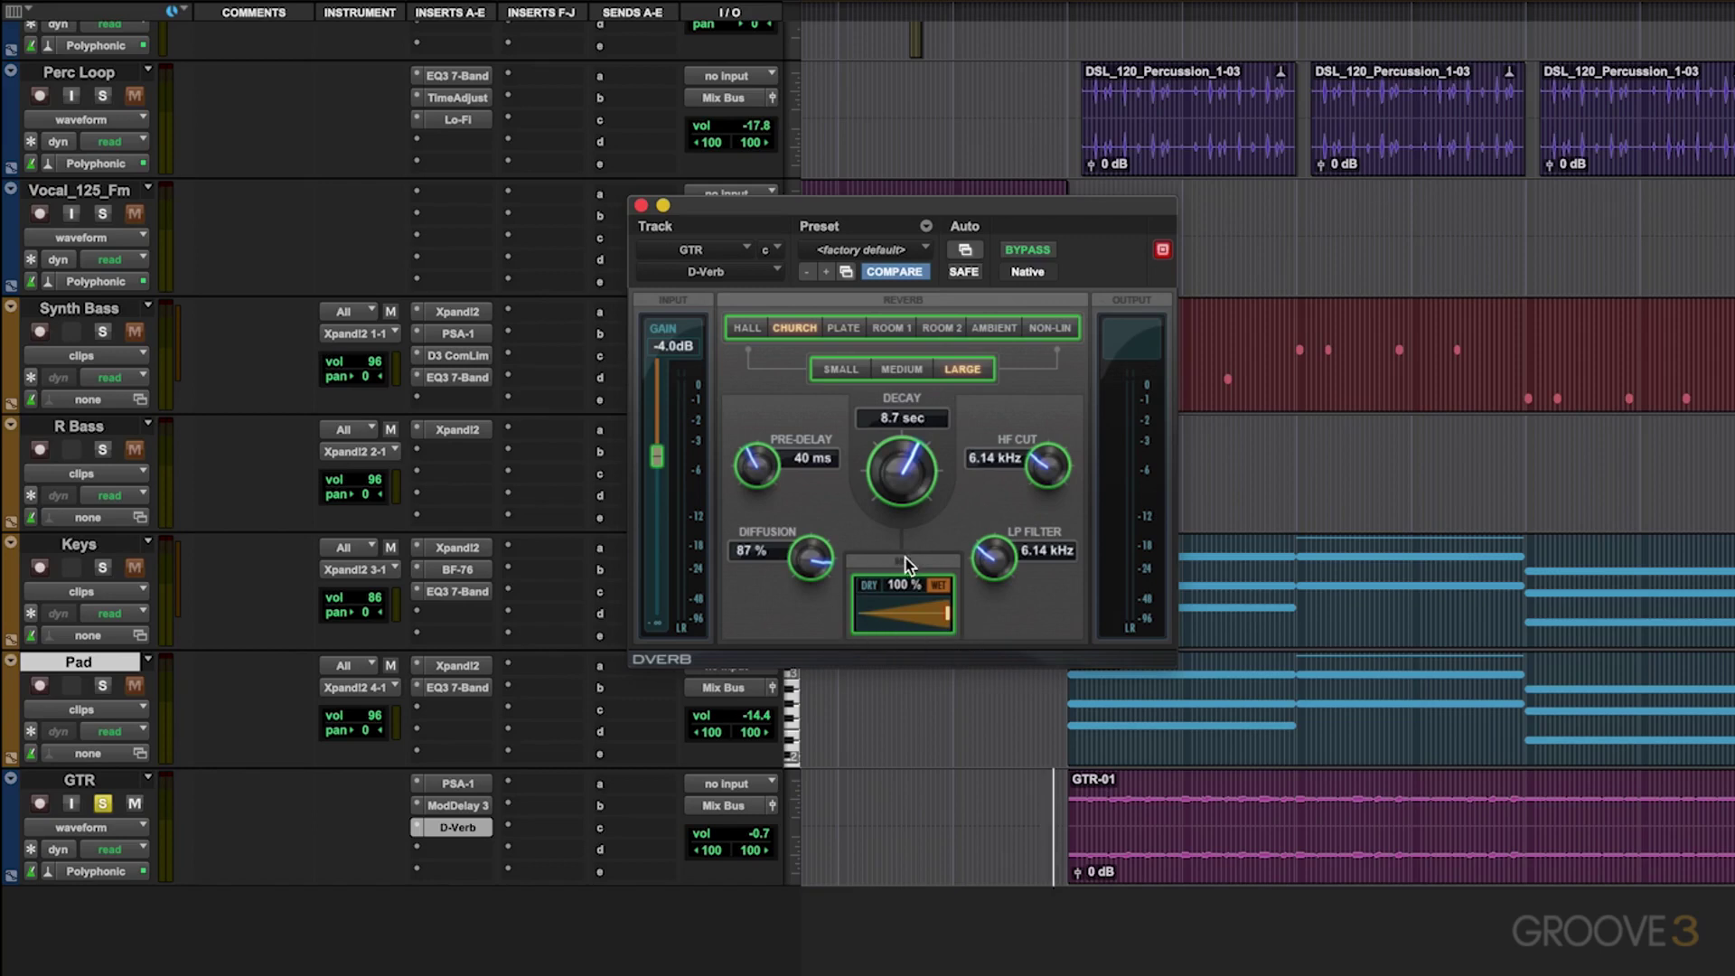
key("space")
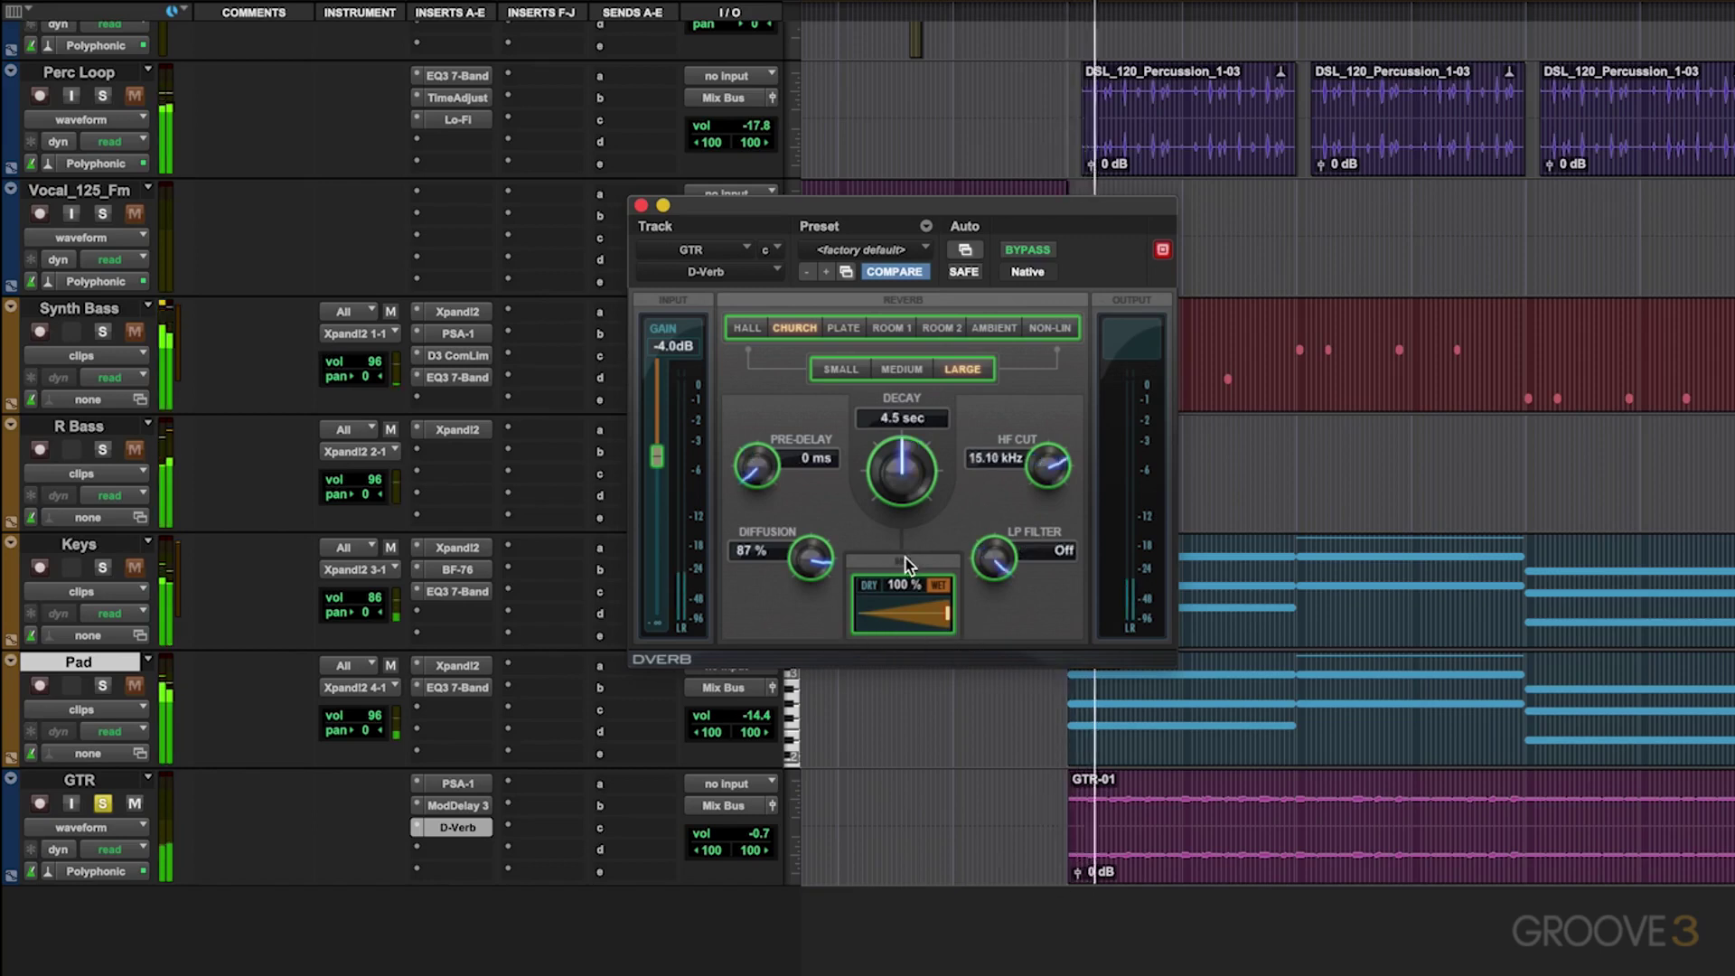
left_click_drag(931, 613, 887, 625)
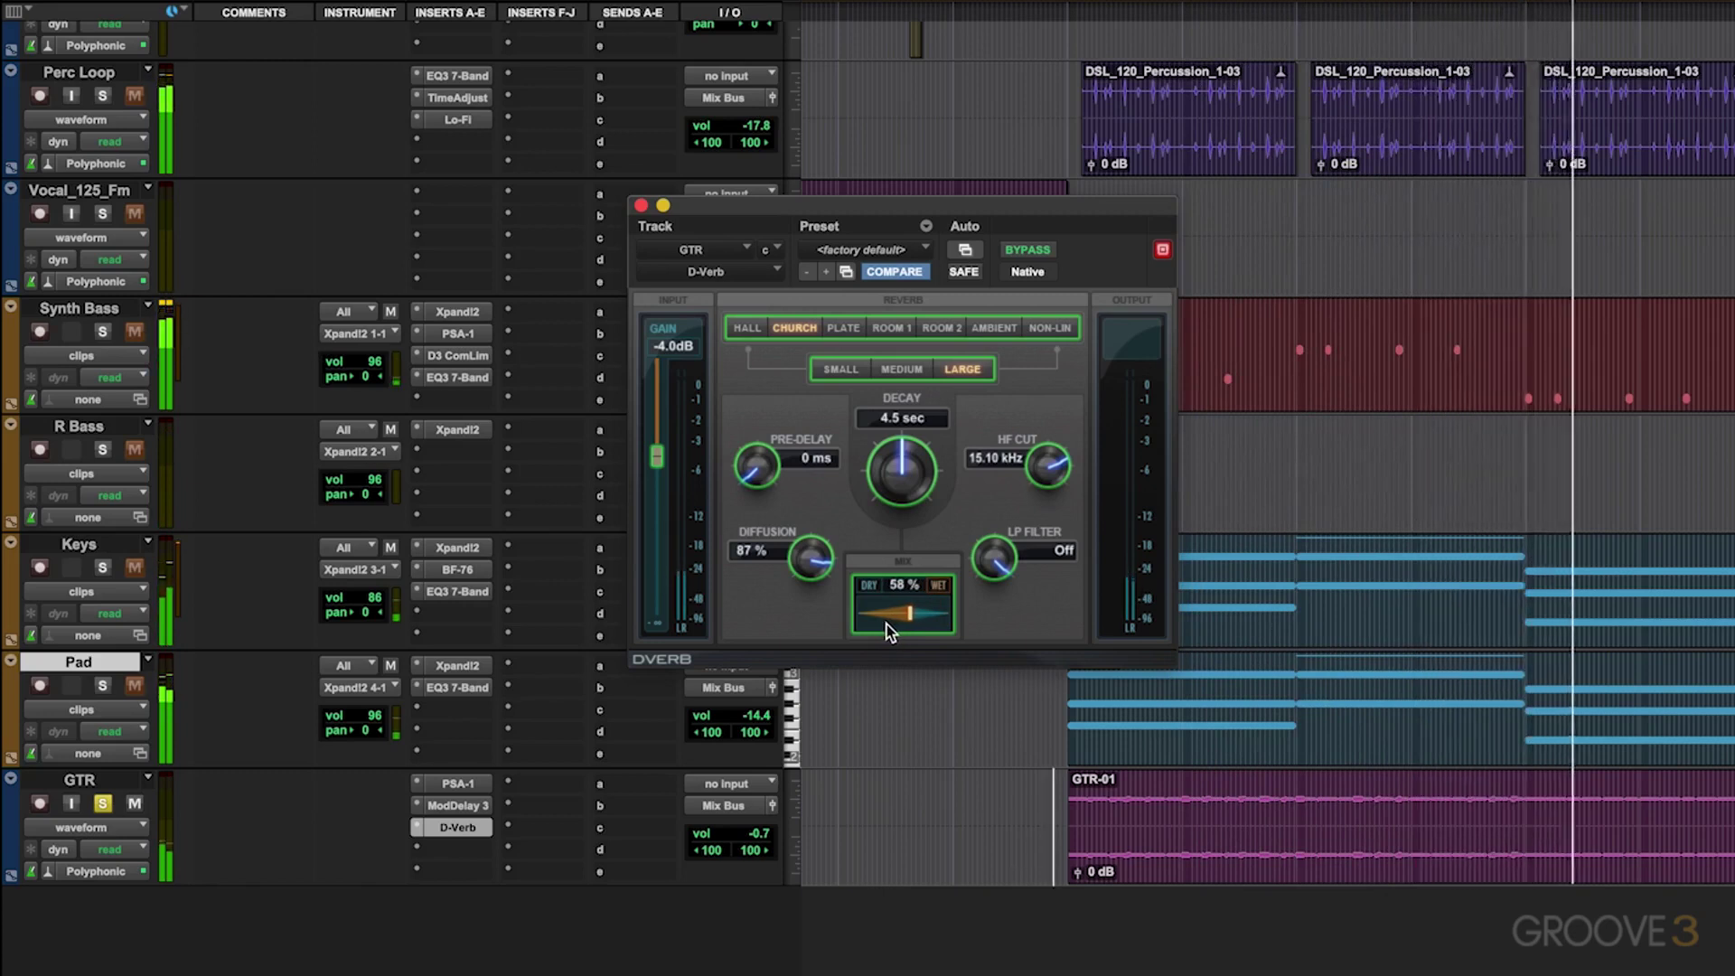
key("space")
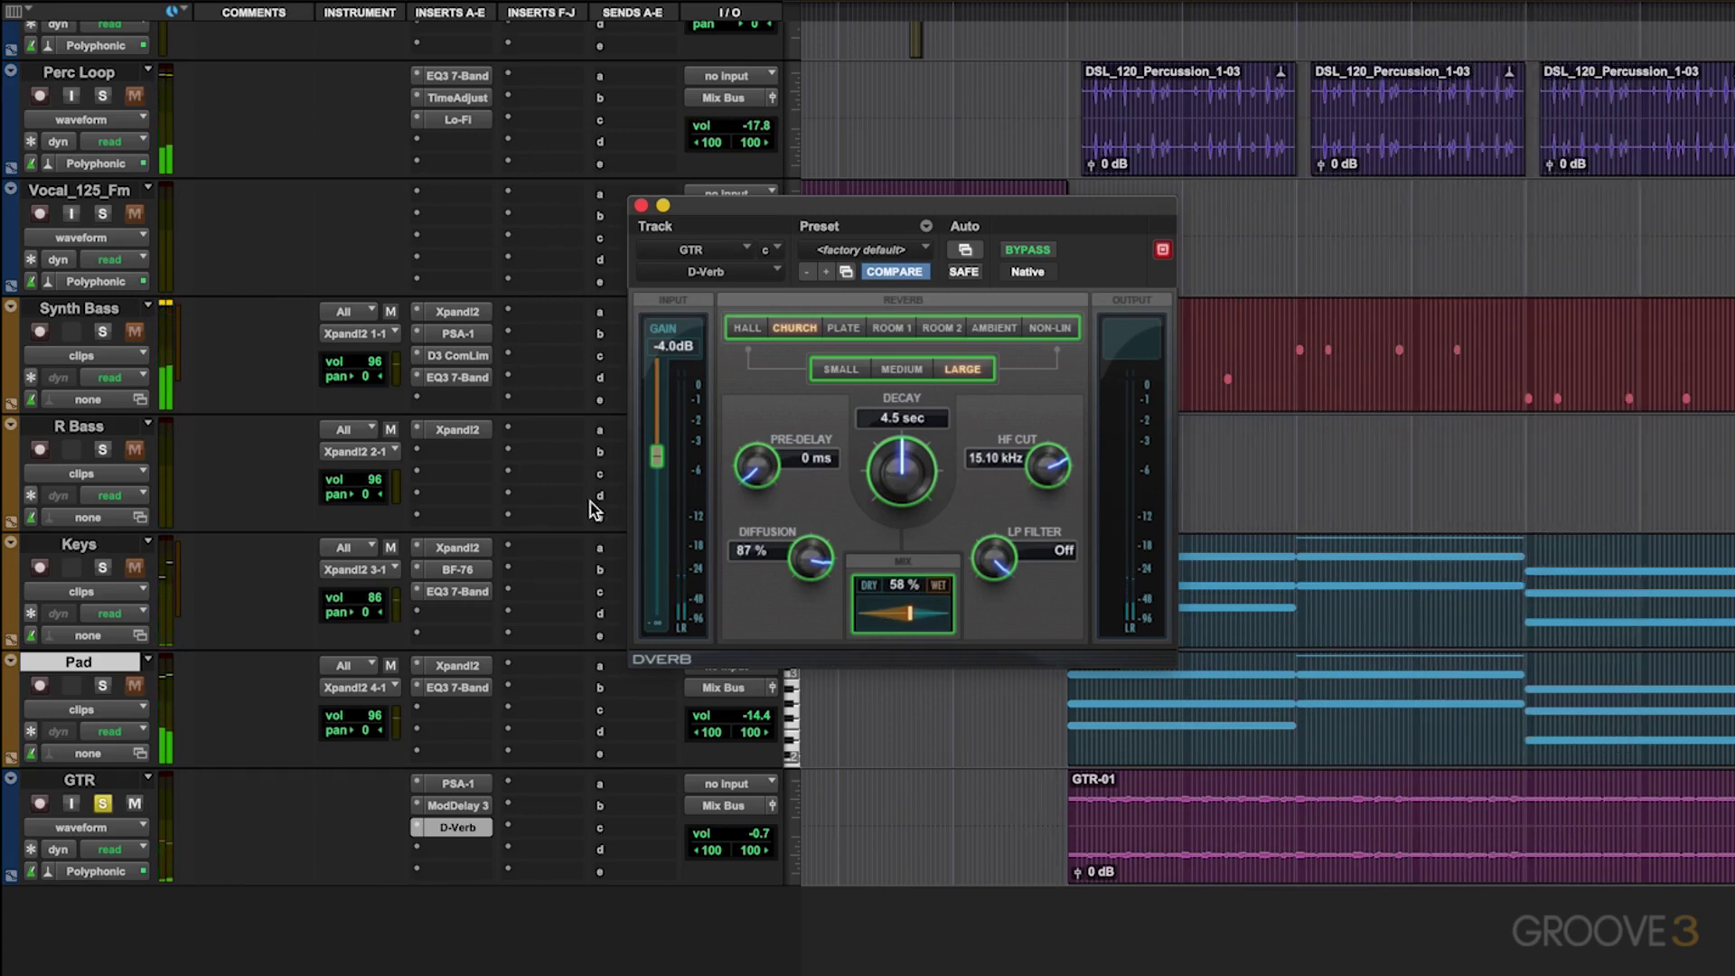
left_click_drag(657, 458, 665, 325)
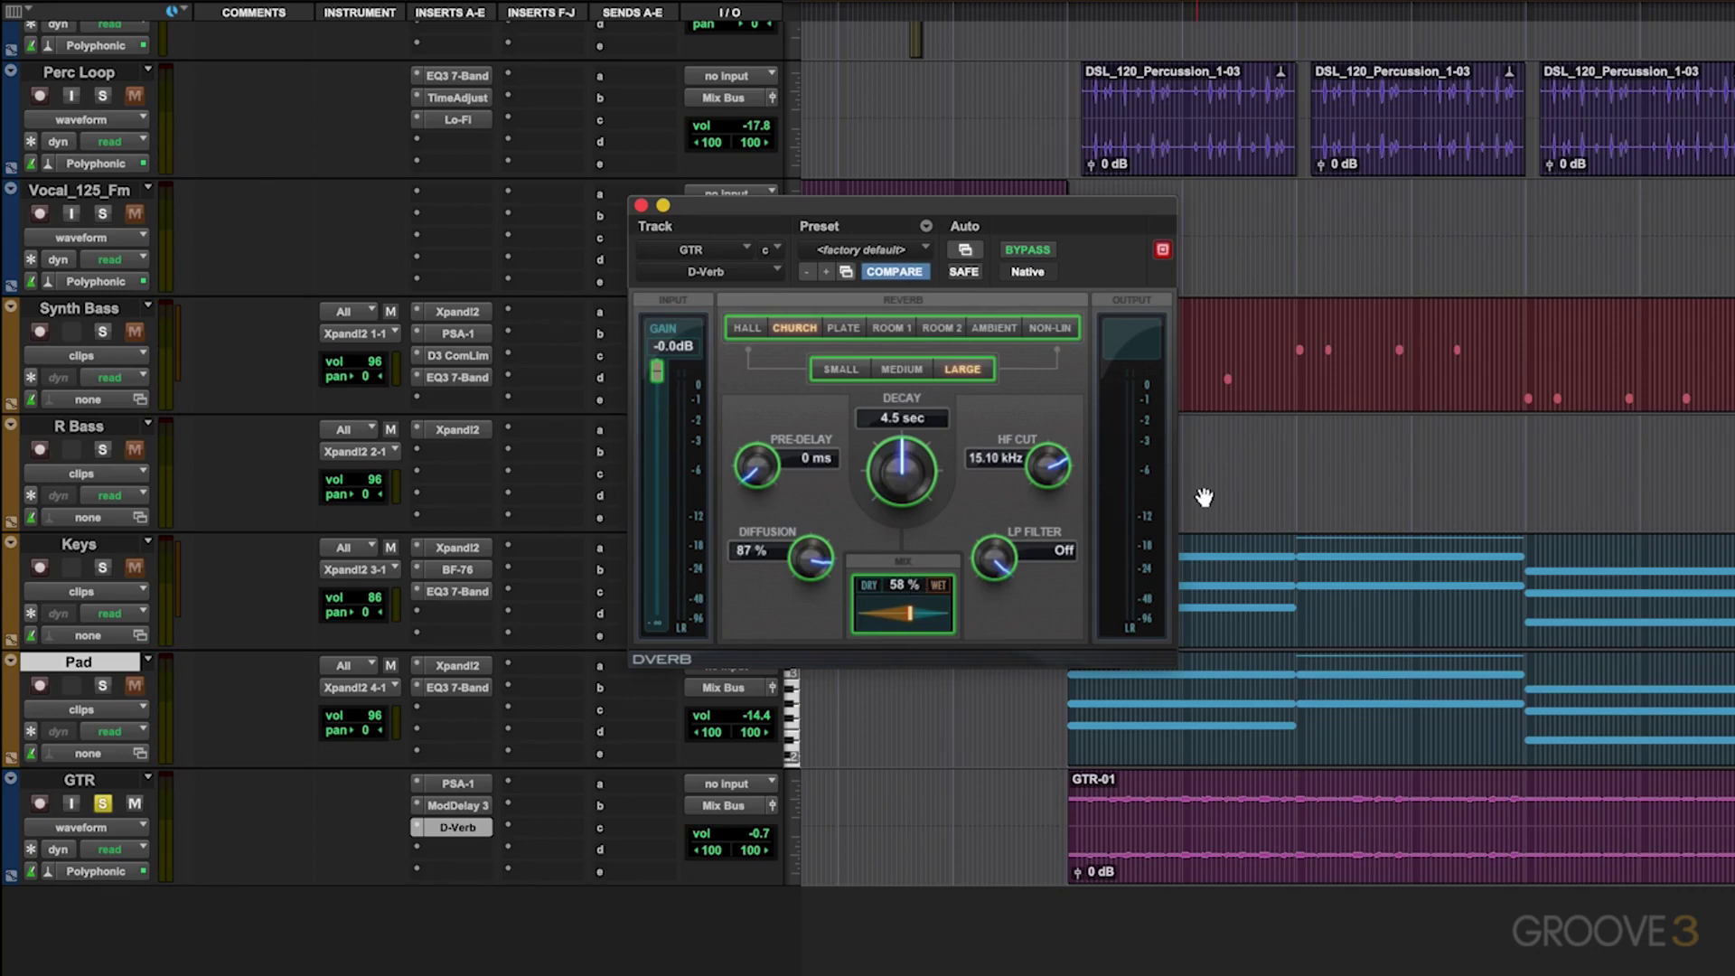
Unsolo the GTR track during playback, compare the D-Verb with bypass in the full mix, and close the plug-in
key("space")
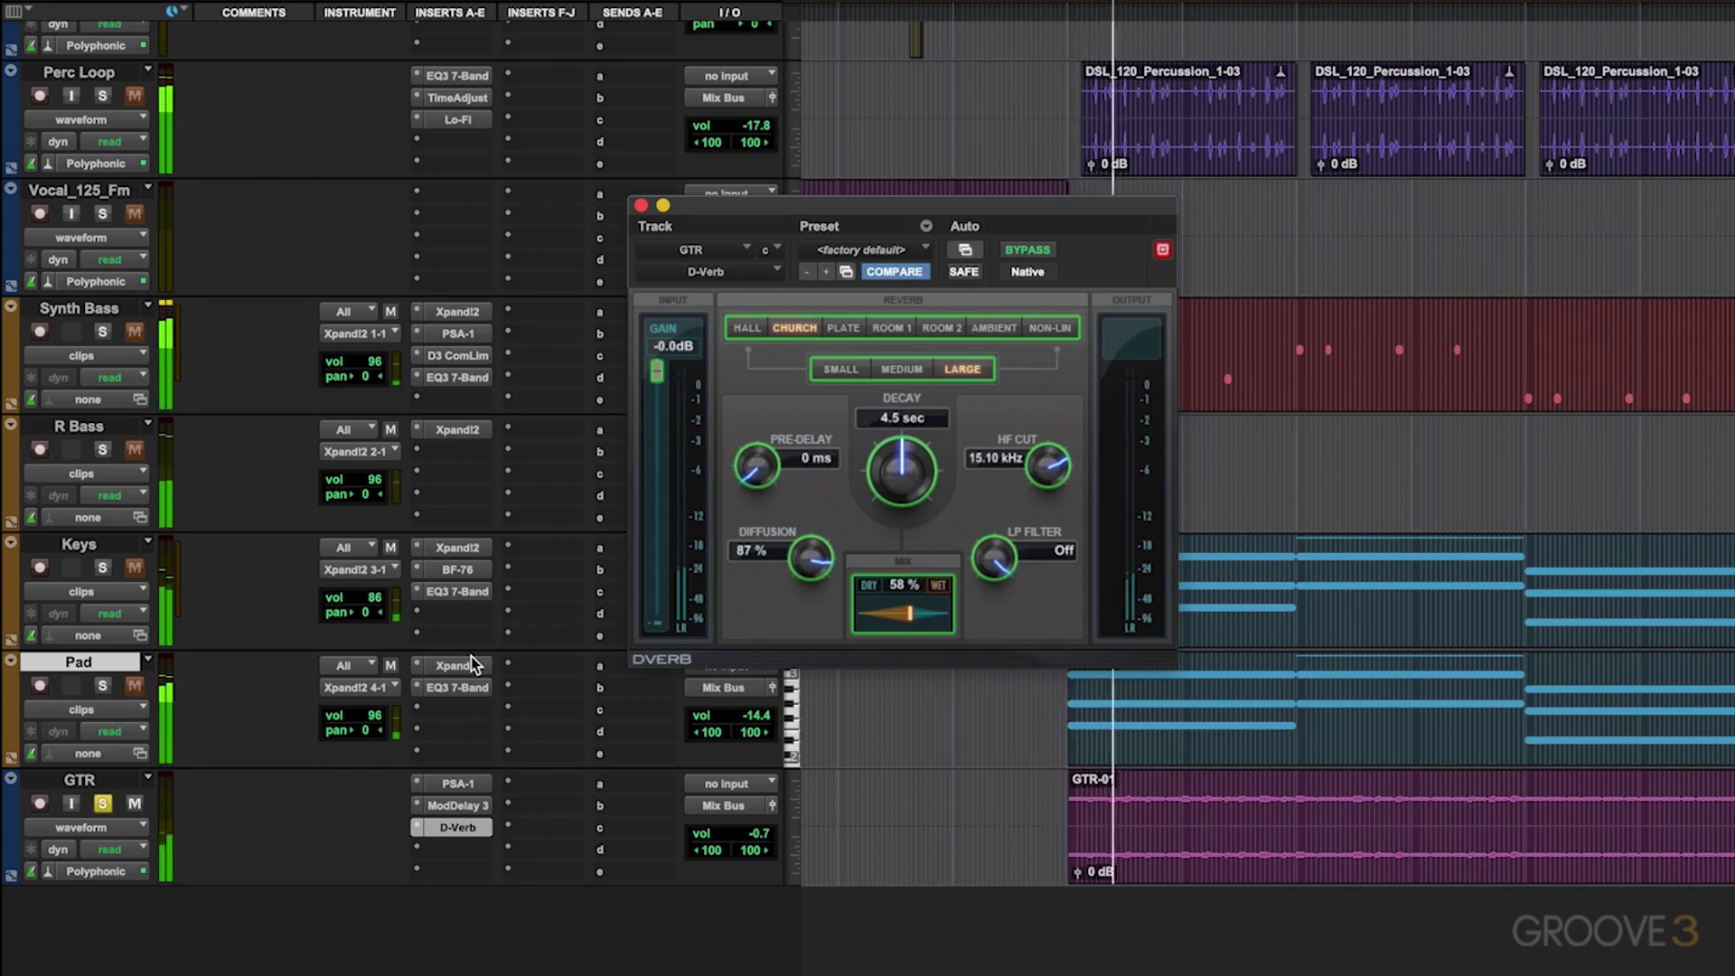
left_click(102, 804)
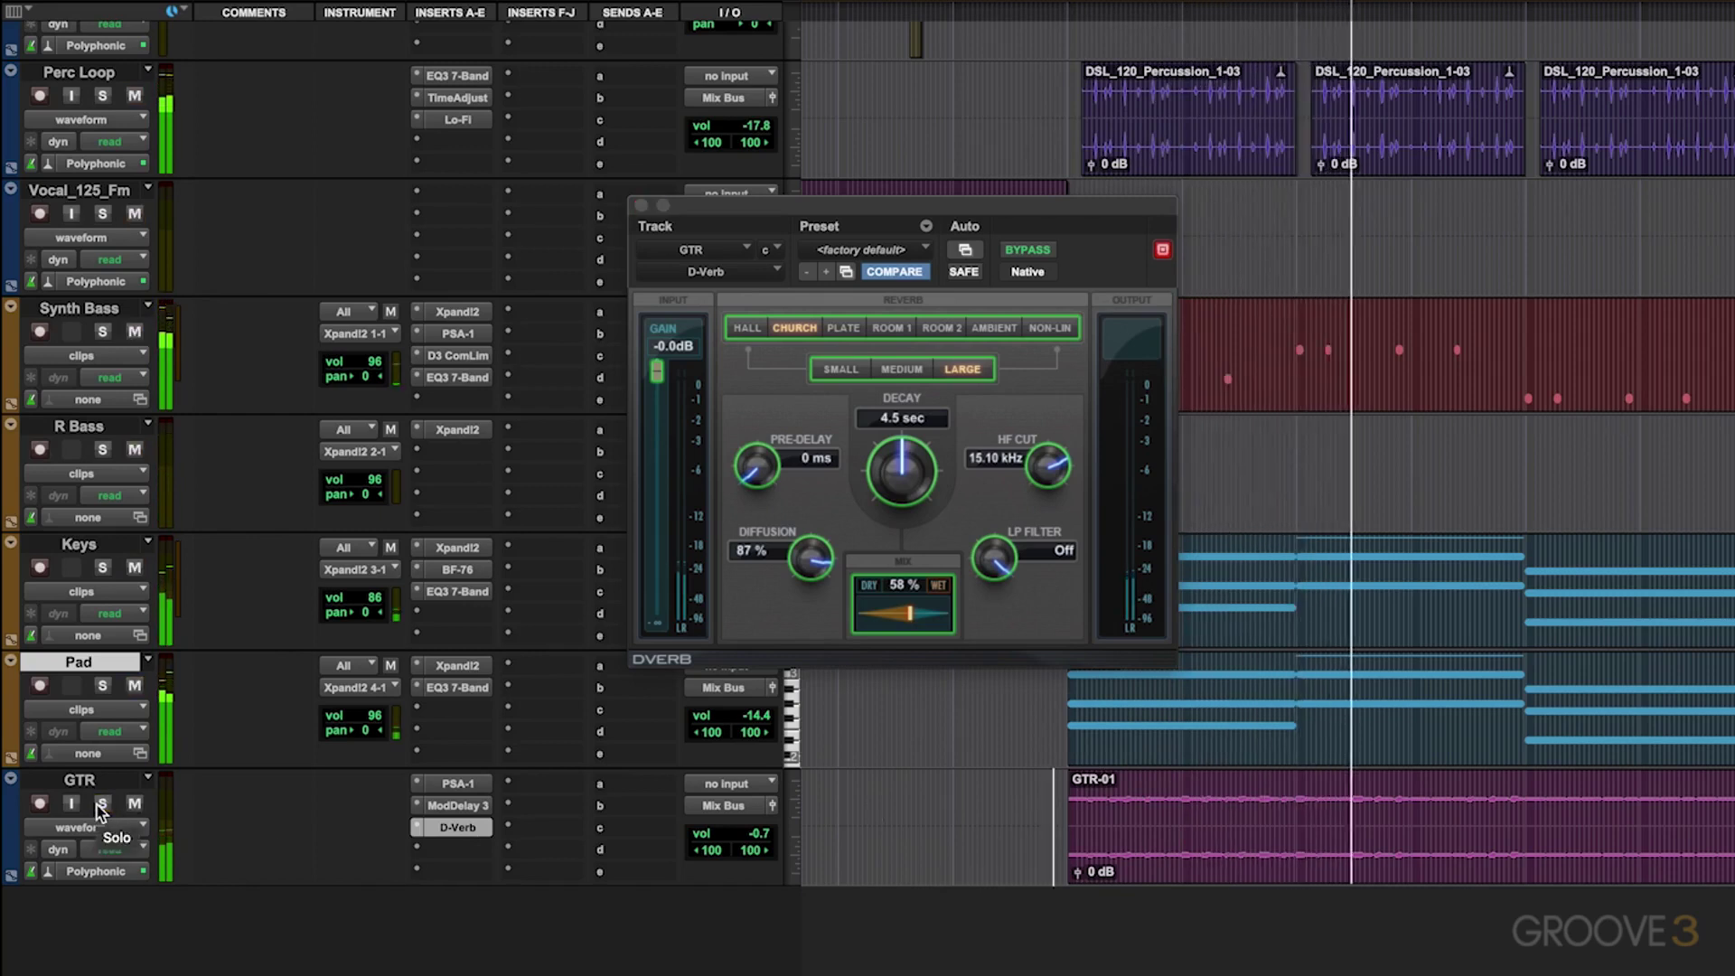
left_click(1044, 256)
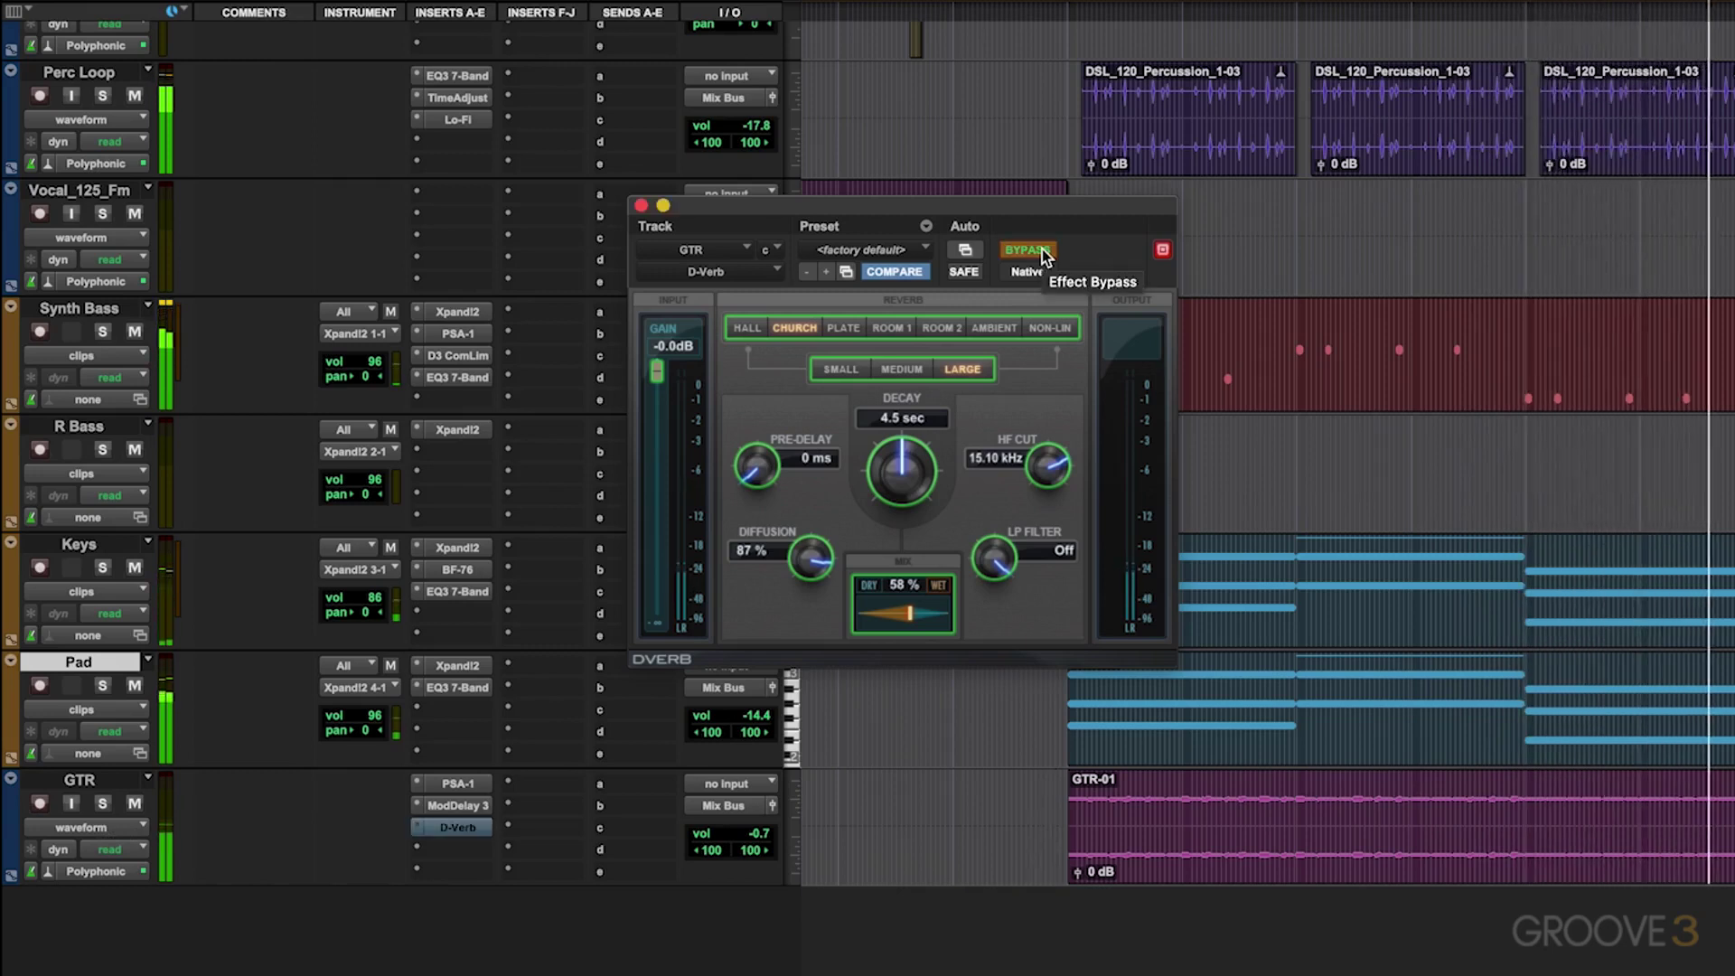
left_click(1044, 255)
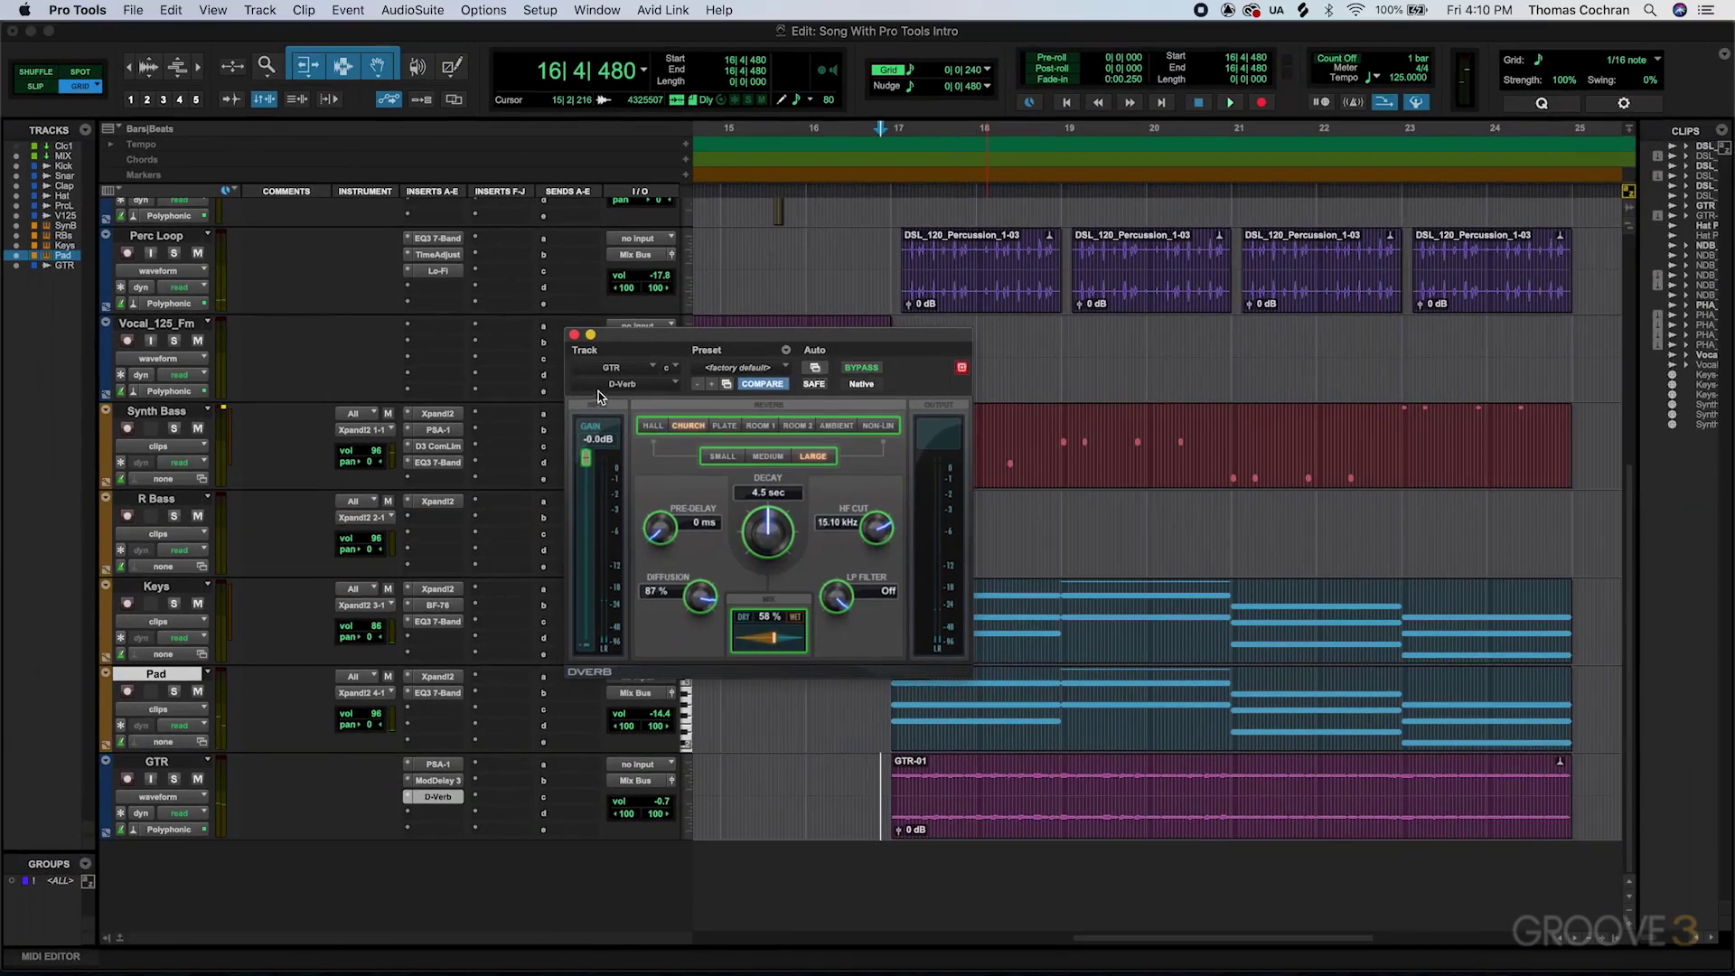
left_click(574, 335)
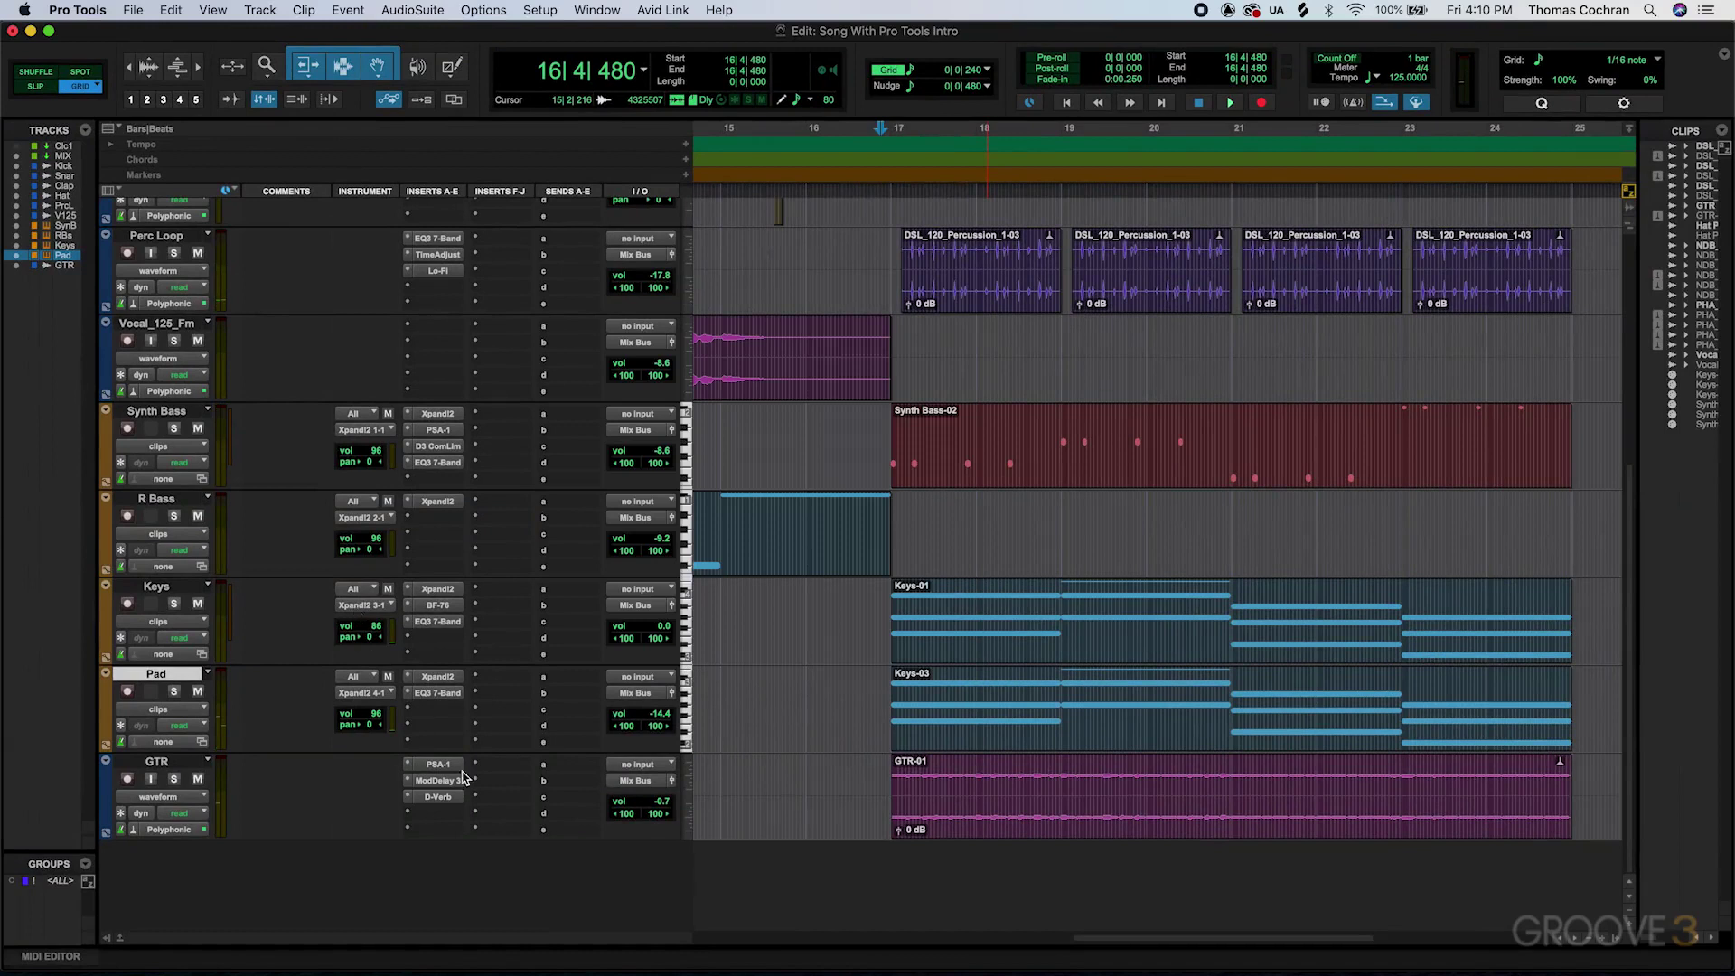
Solo the GTR track and insert the stereo EQ3 7-Band multichannel plug-in in its fourth insert slot
left_click(174, 778)
left_click(438, 818)
mouse_move(506, 818)
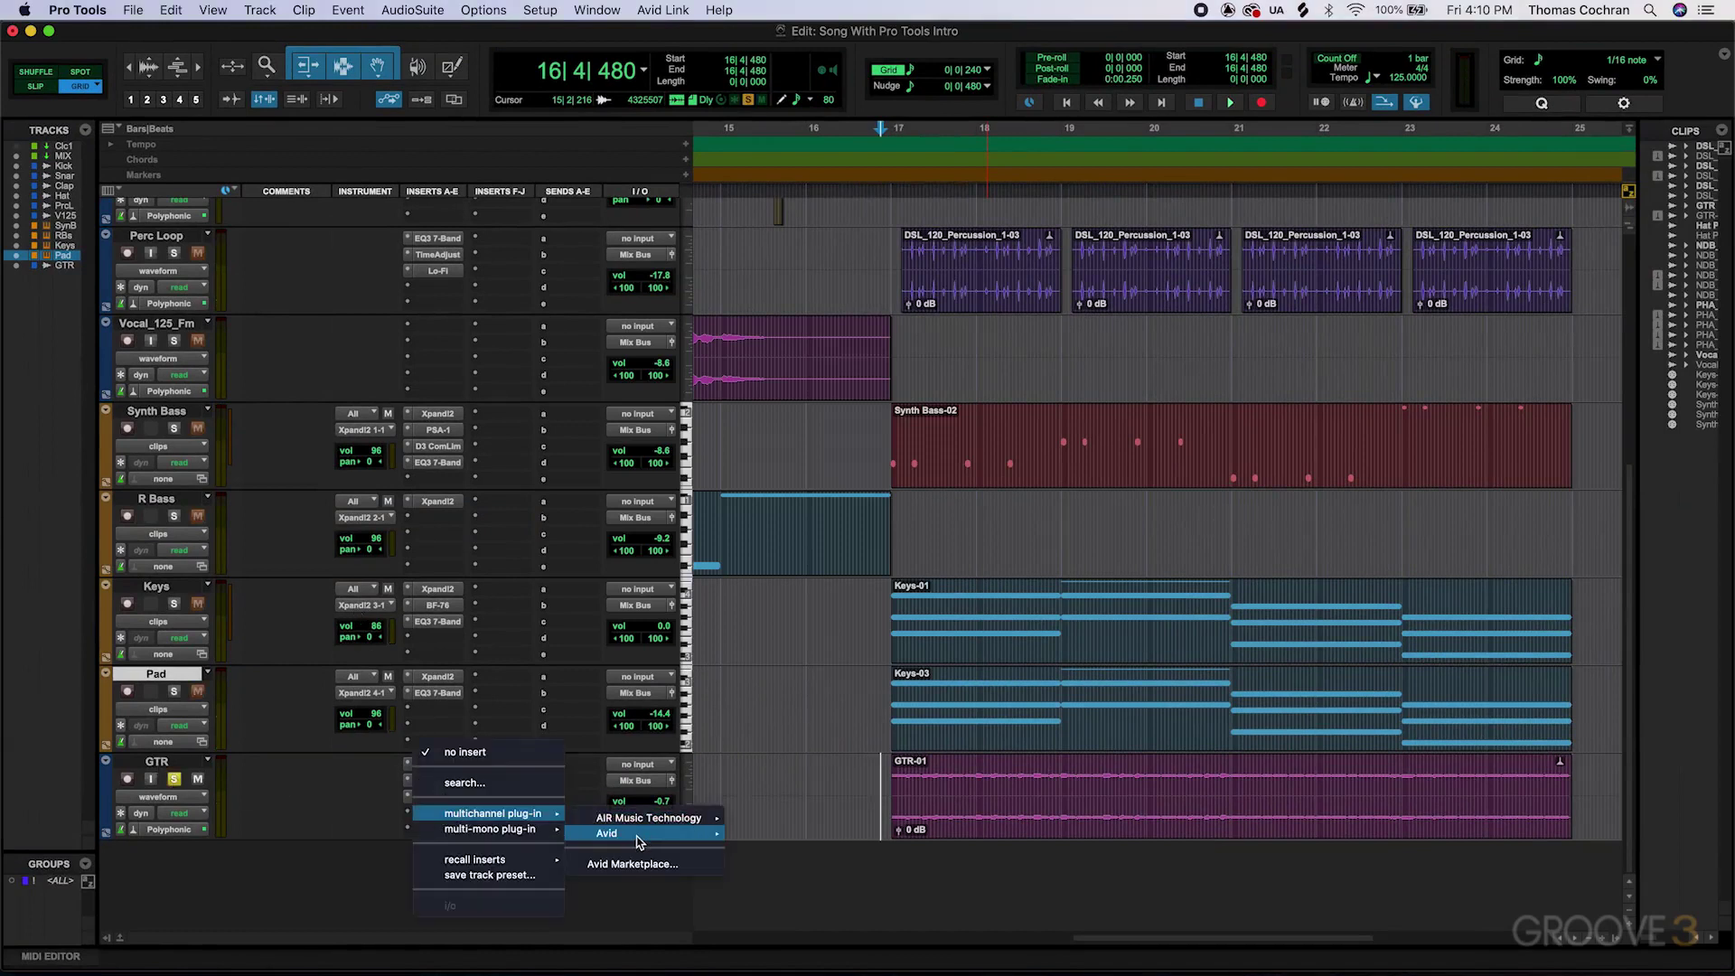
mouse_move(637, 836)
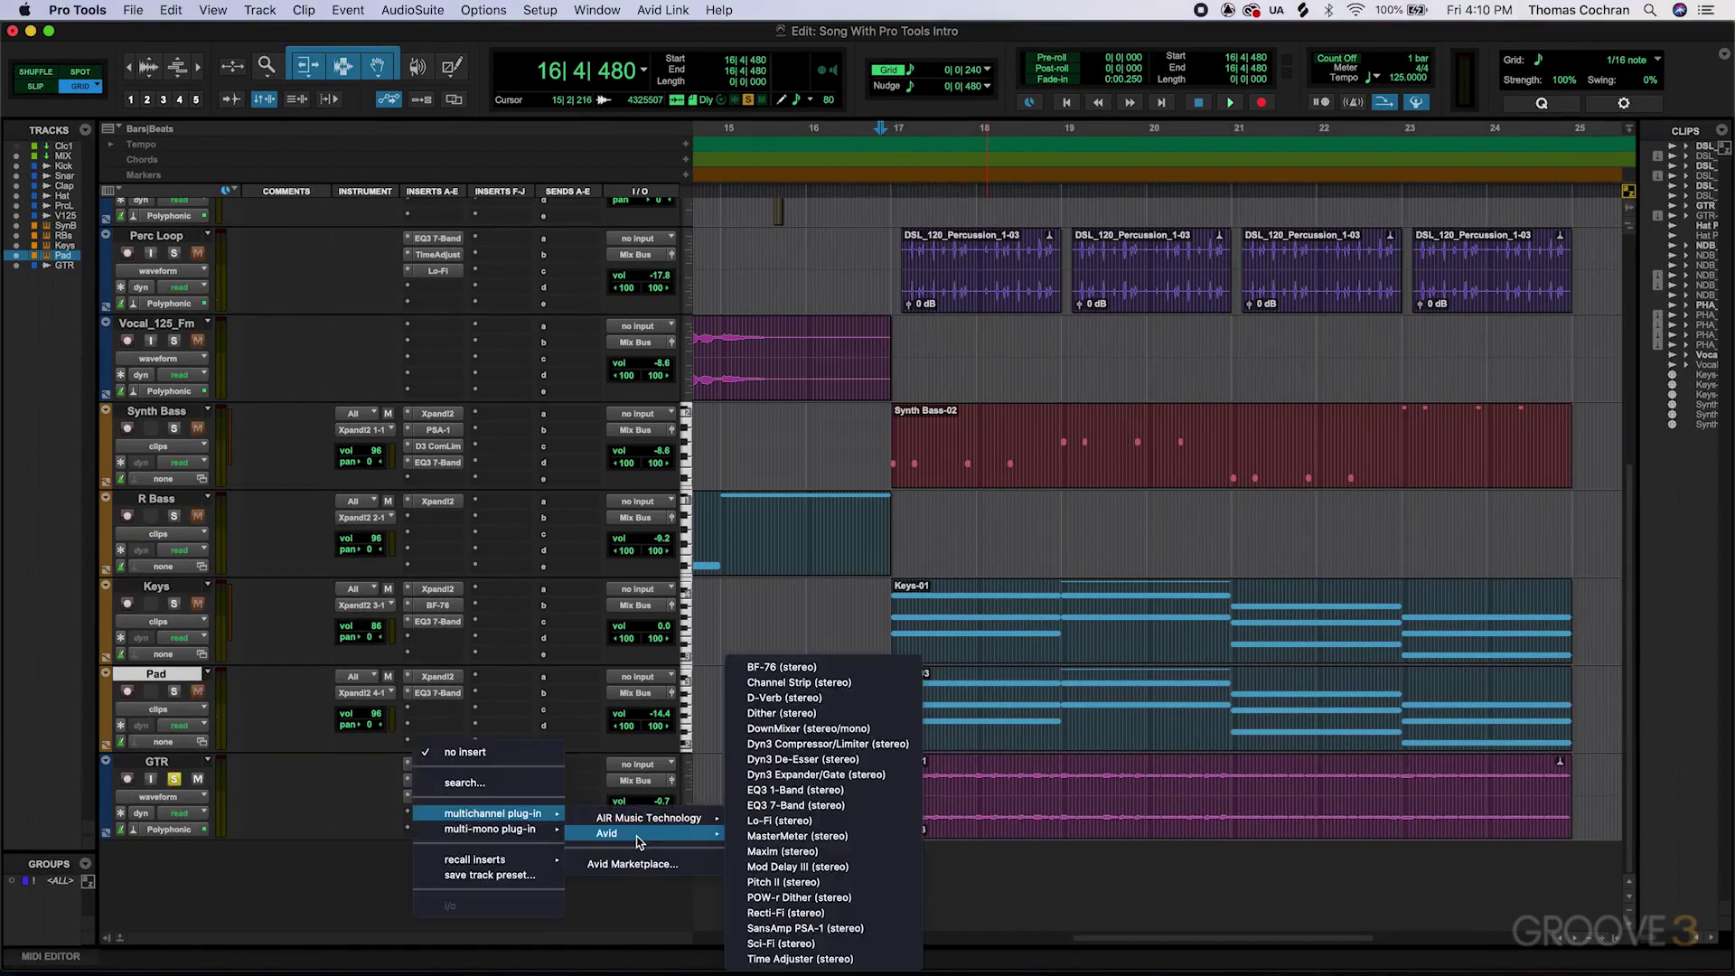
left_click(807, 809)
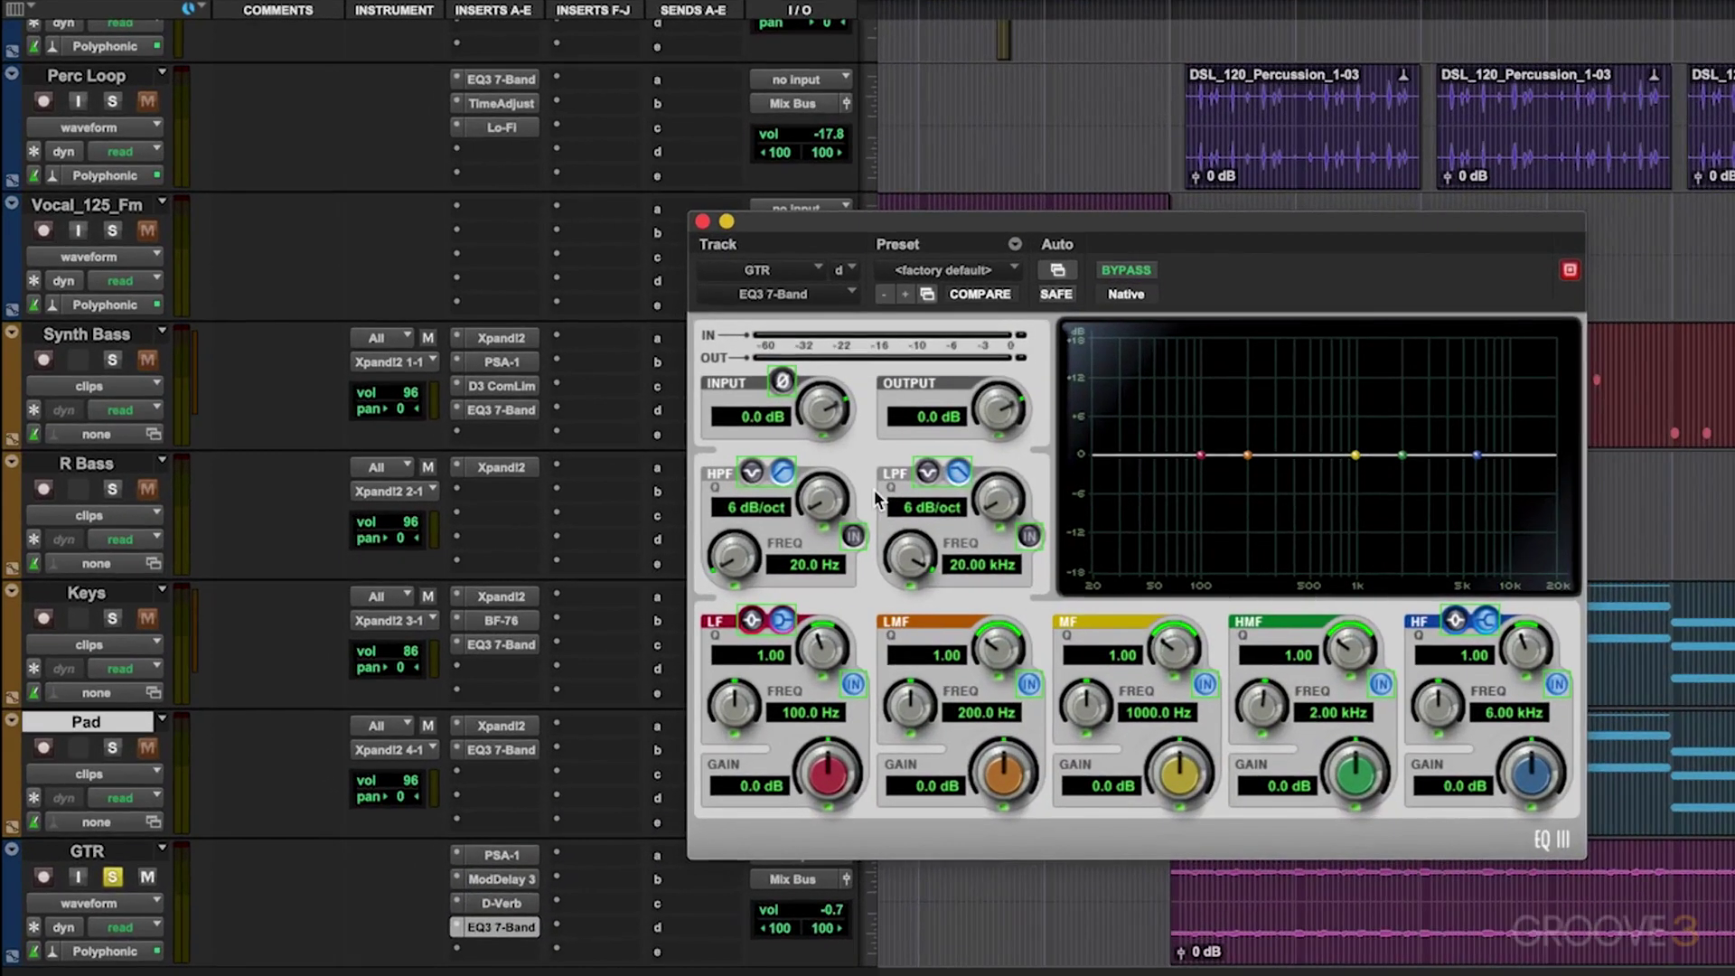
Enable the EQ's high-pass filter with an 18 dB/oct slope and, during playback, set its frequency to about 160.8 Hz
left_click(853, 536)
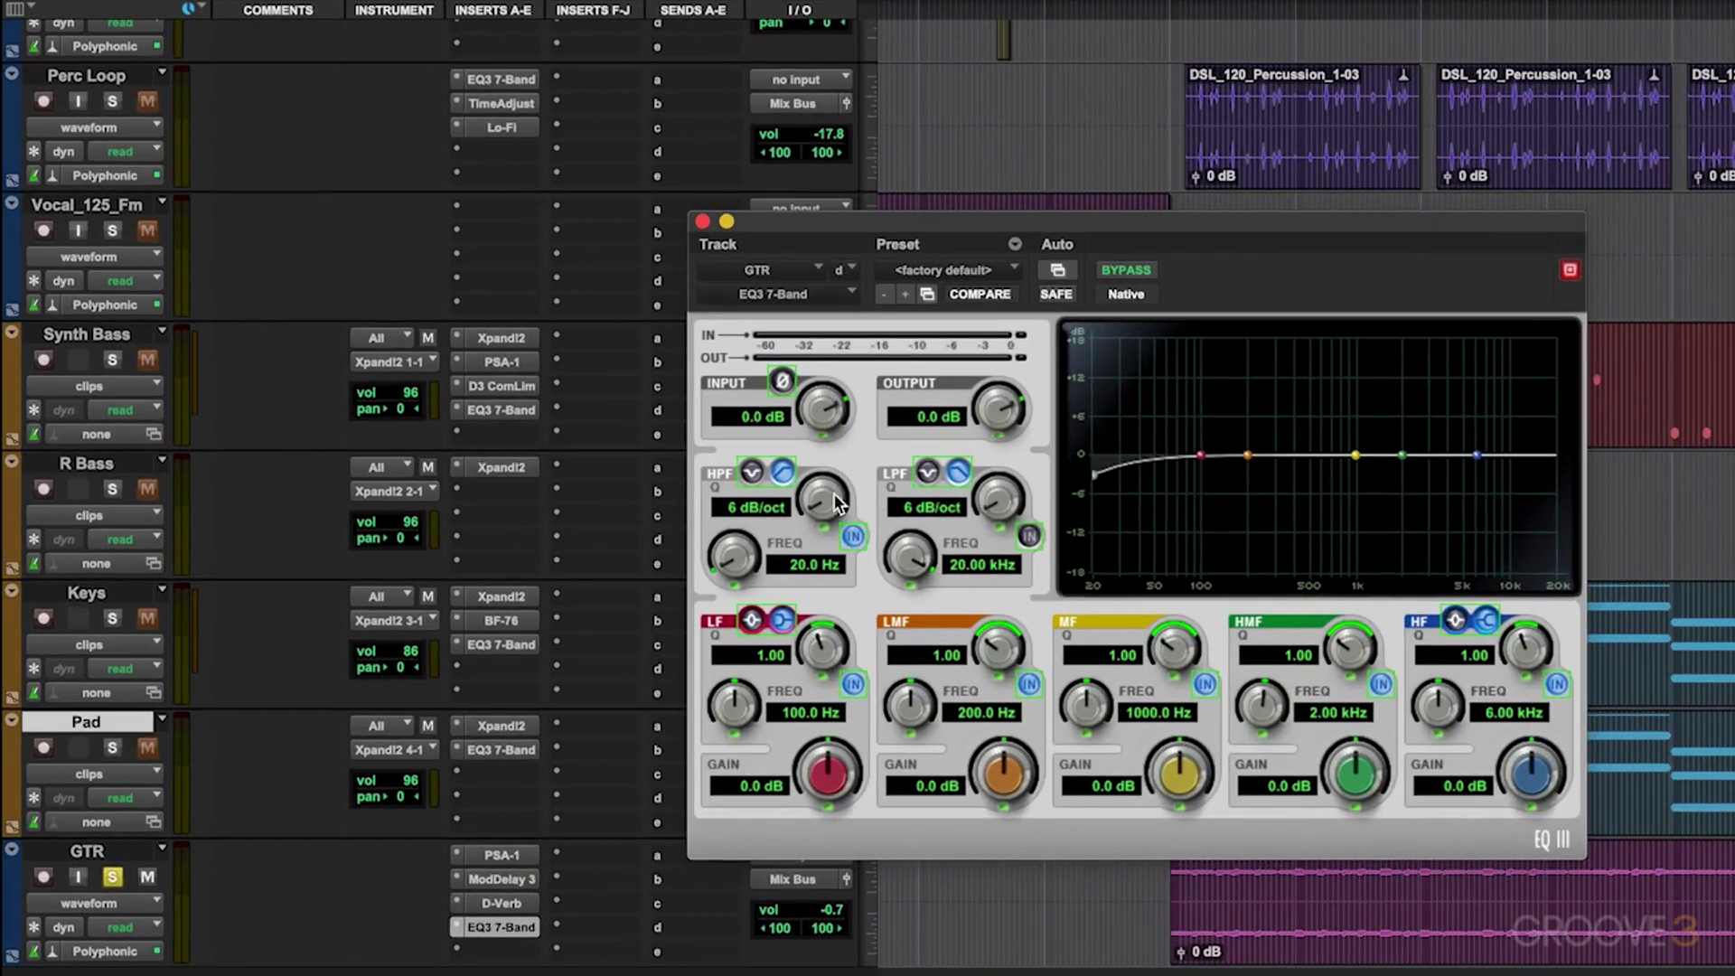
left_click_drag(836, 502, 856, 380)
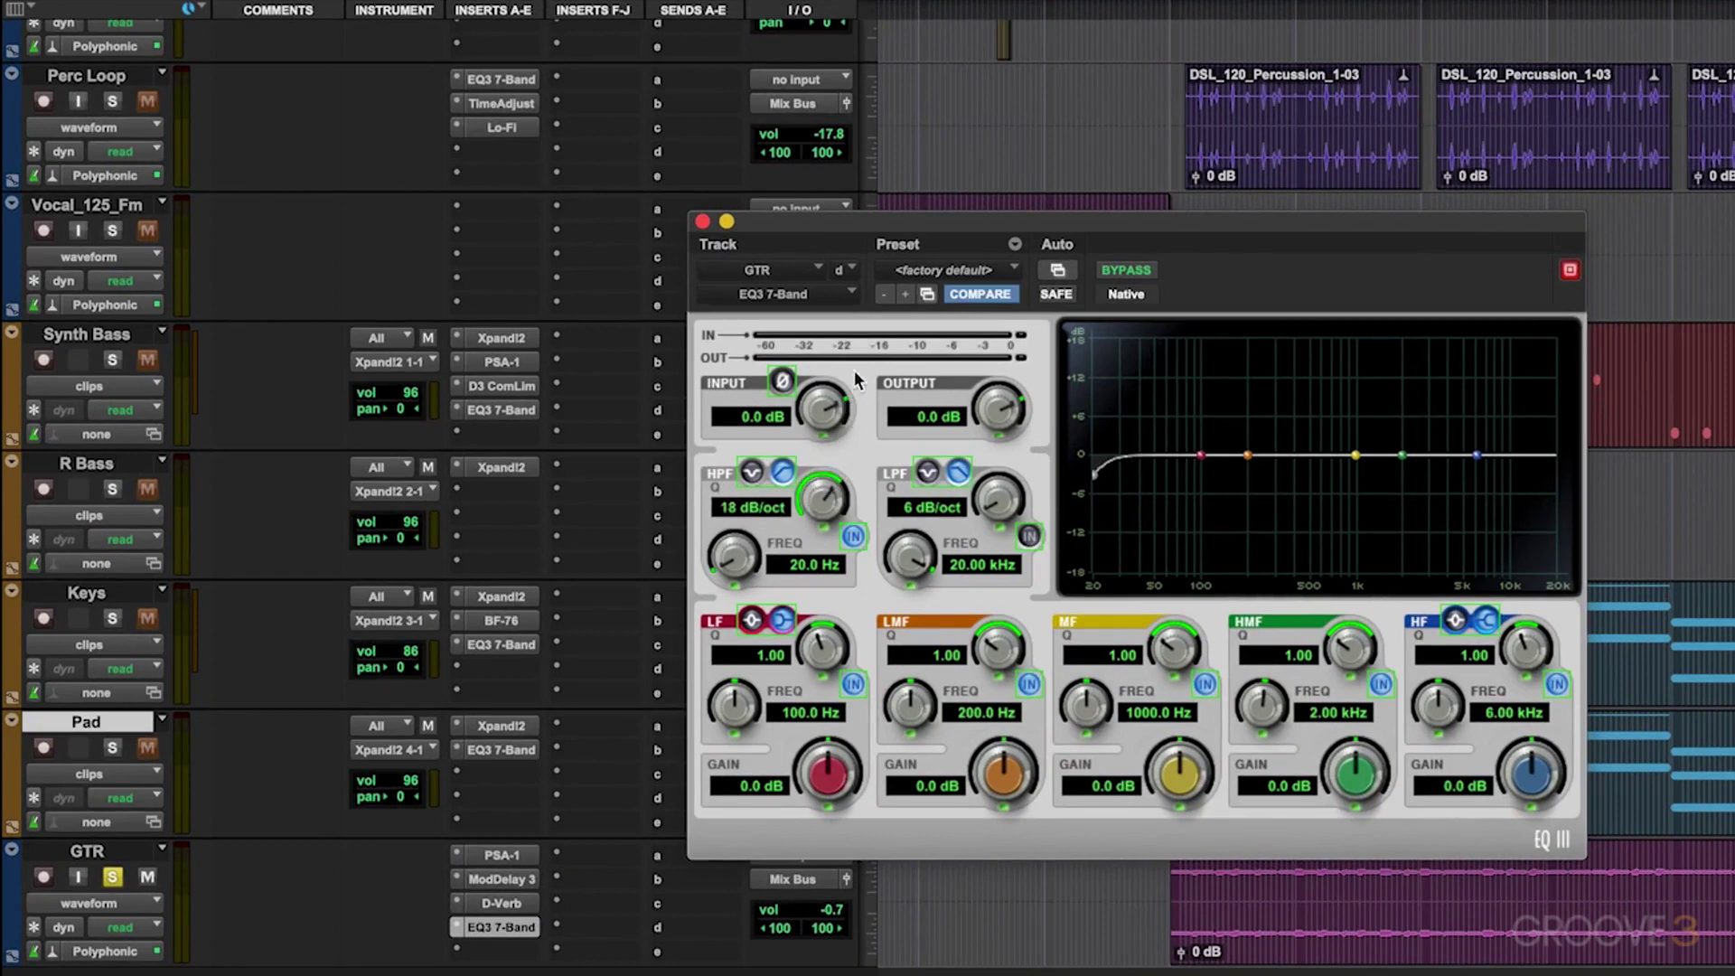
key("space")
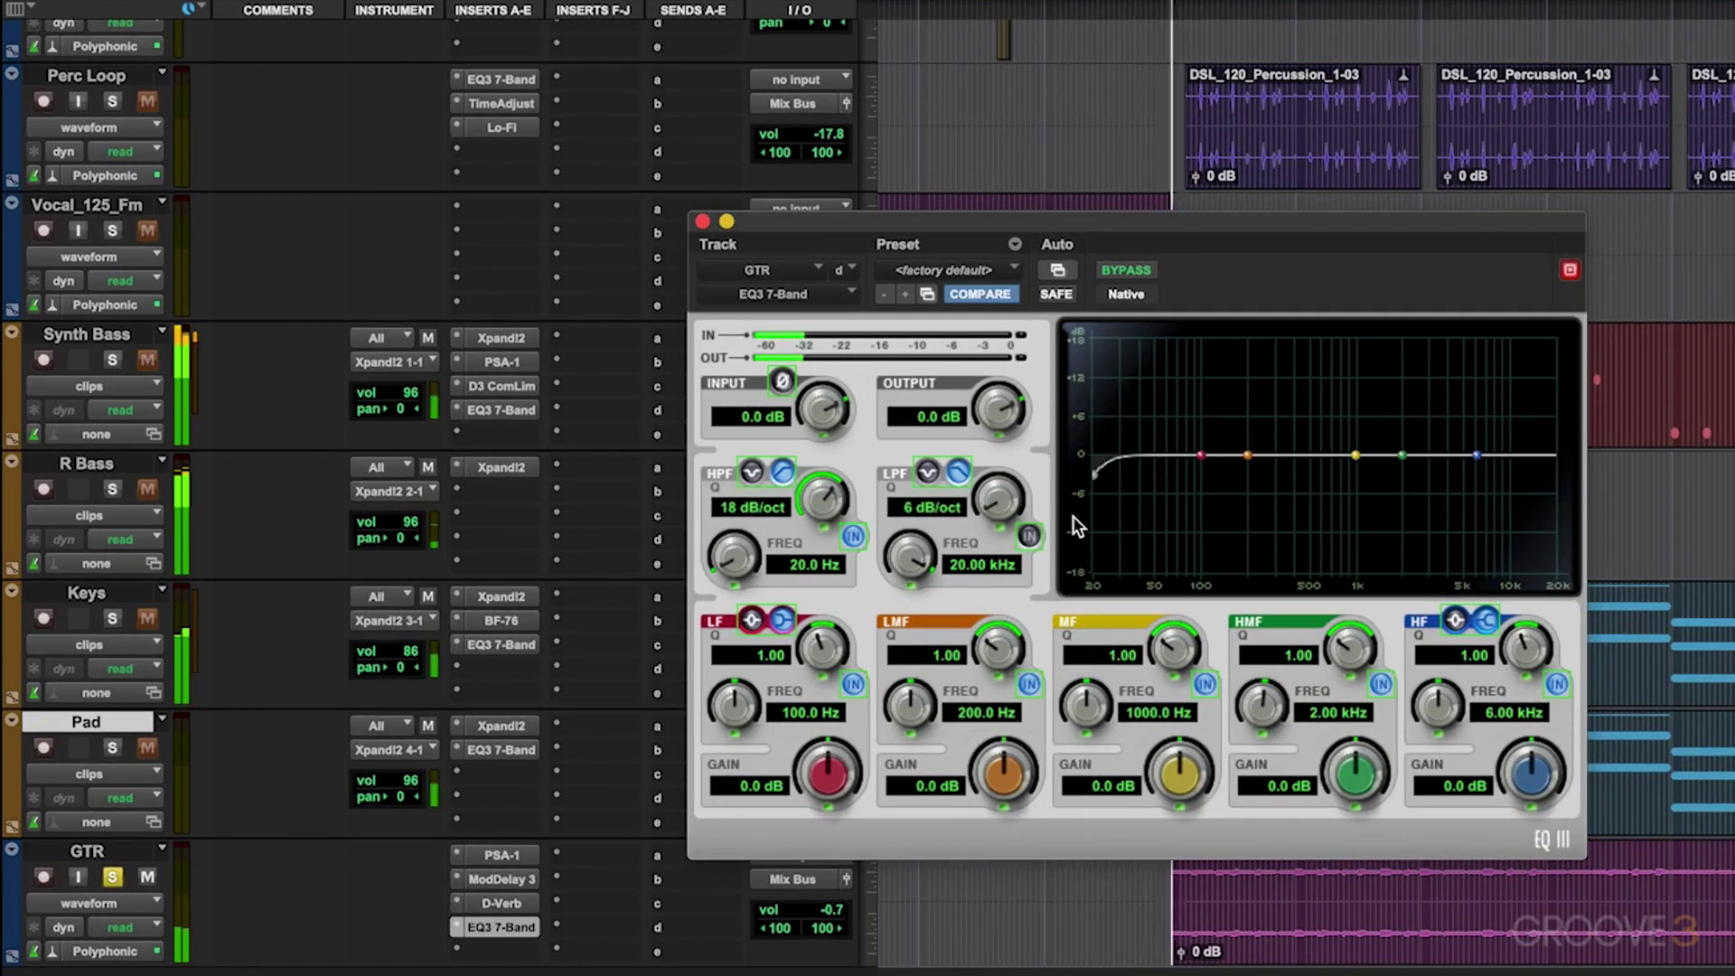
left_click_drag(1143, 479, 1233, 488)
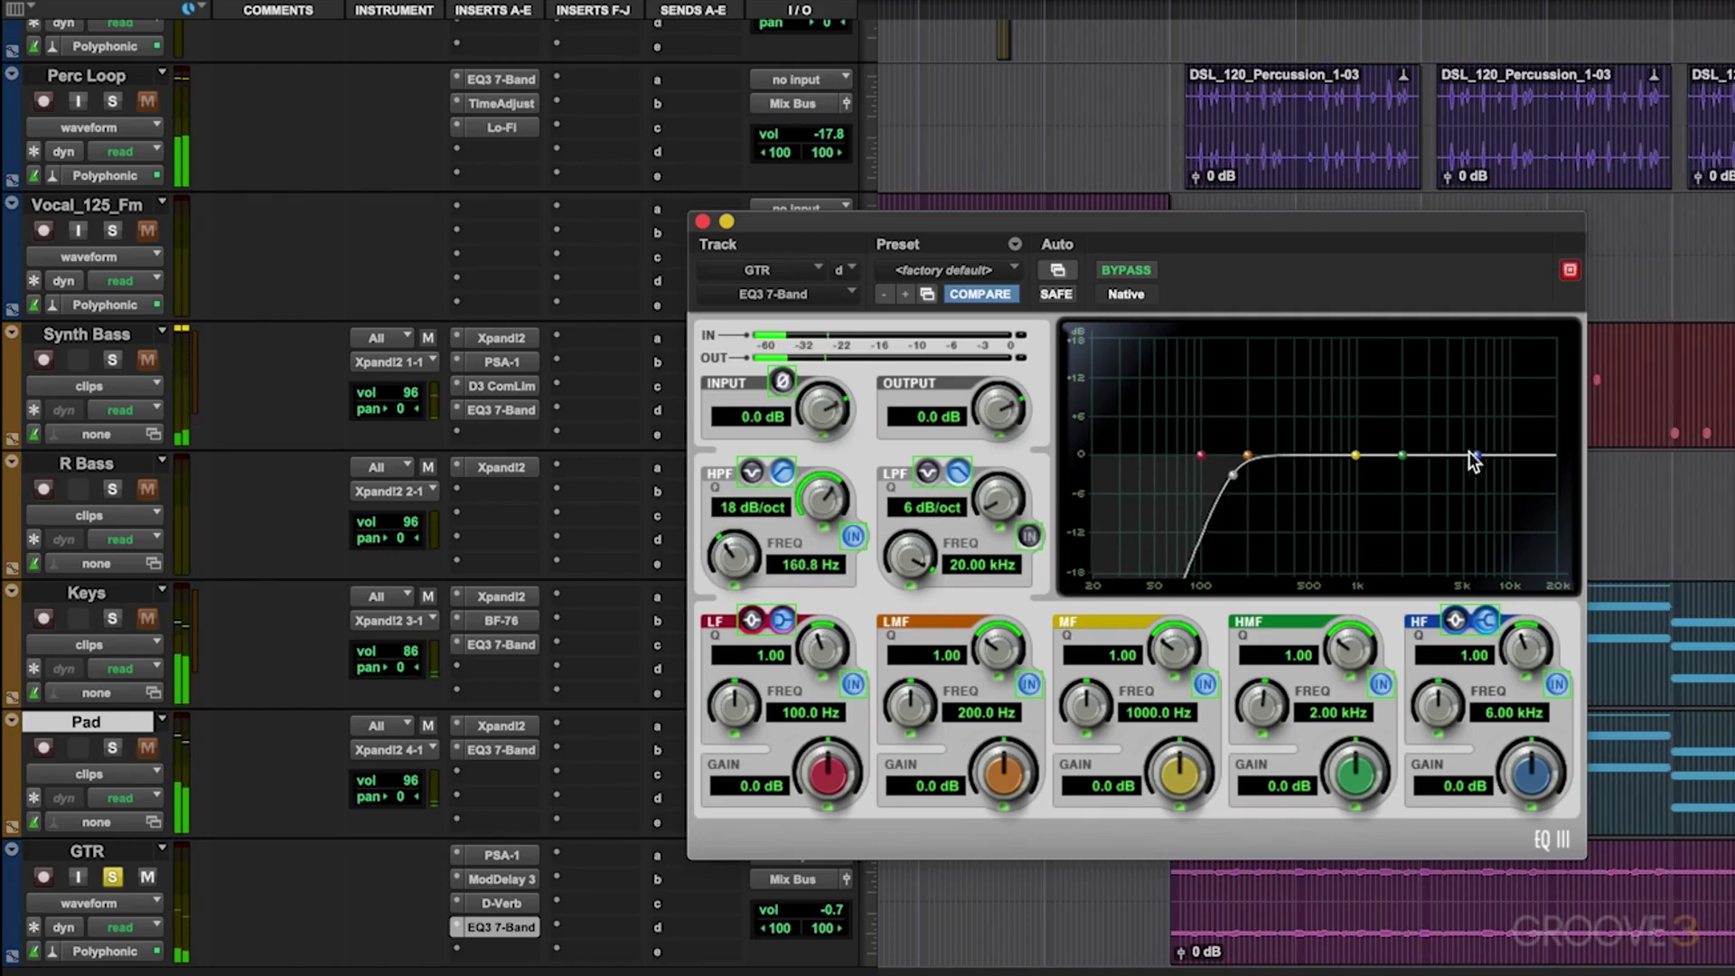
Boost the EQ's HMF band 2.0 dB at 3.56 kHz with a Q of 0.34, and compare the band on and off
left_click_drag(1403, 454, 1449, 445)
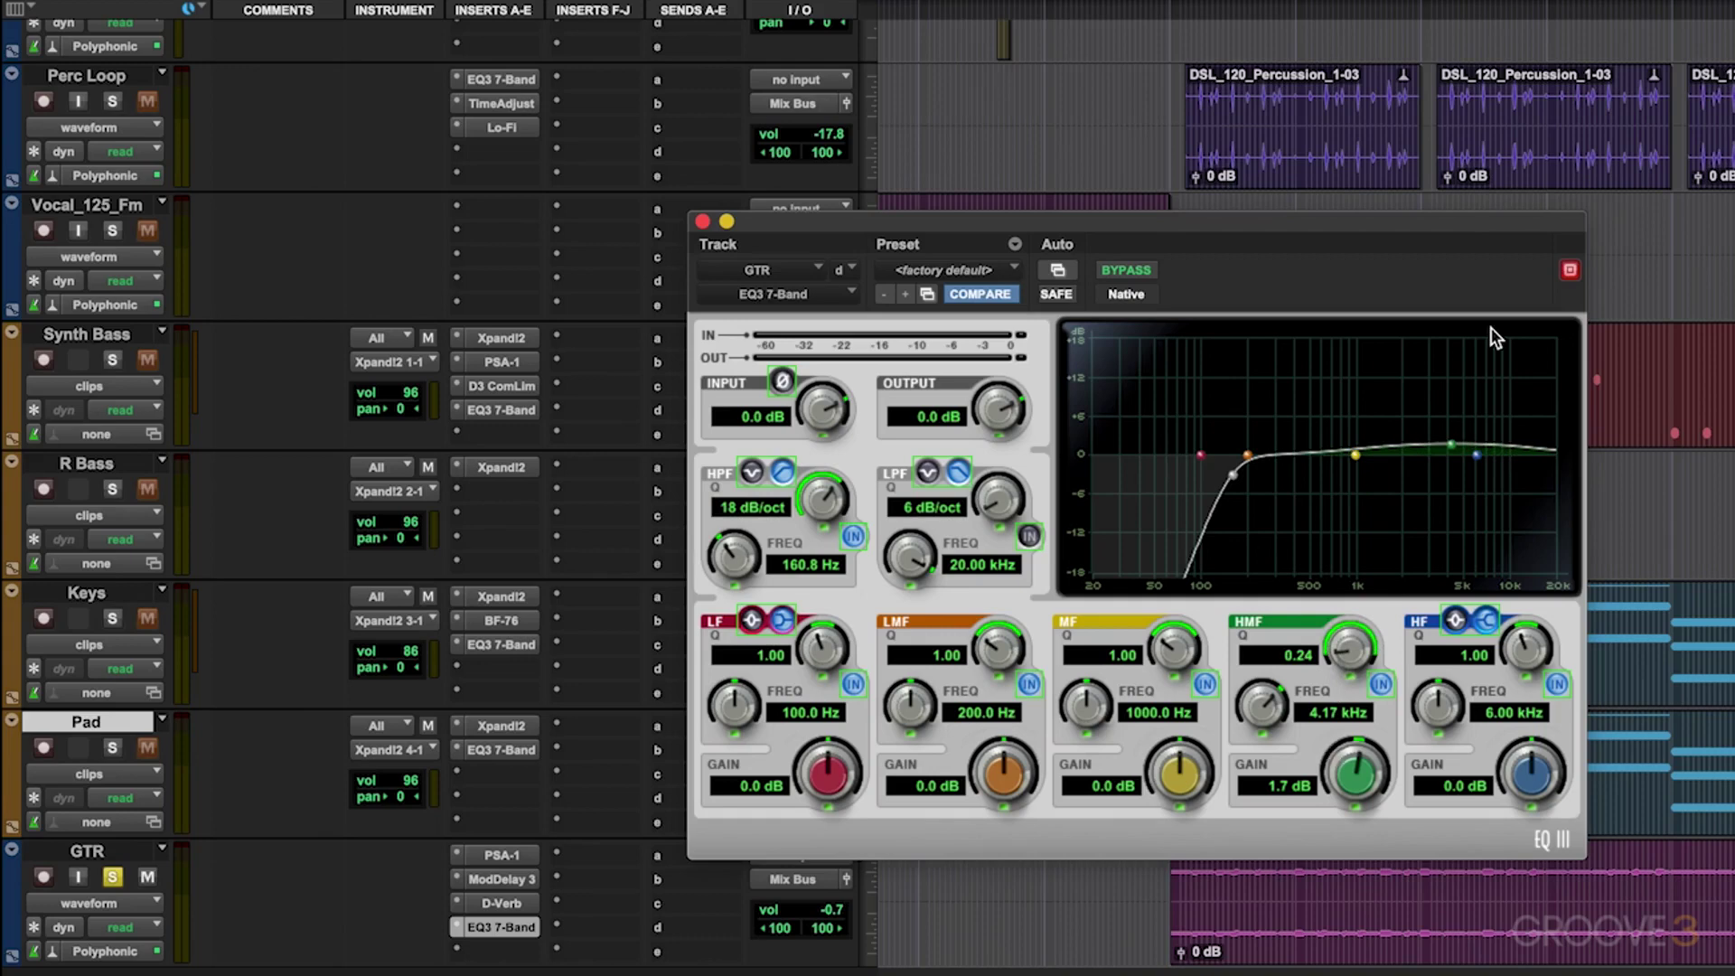
key("space")
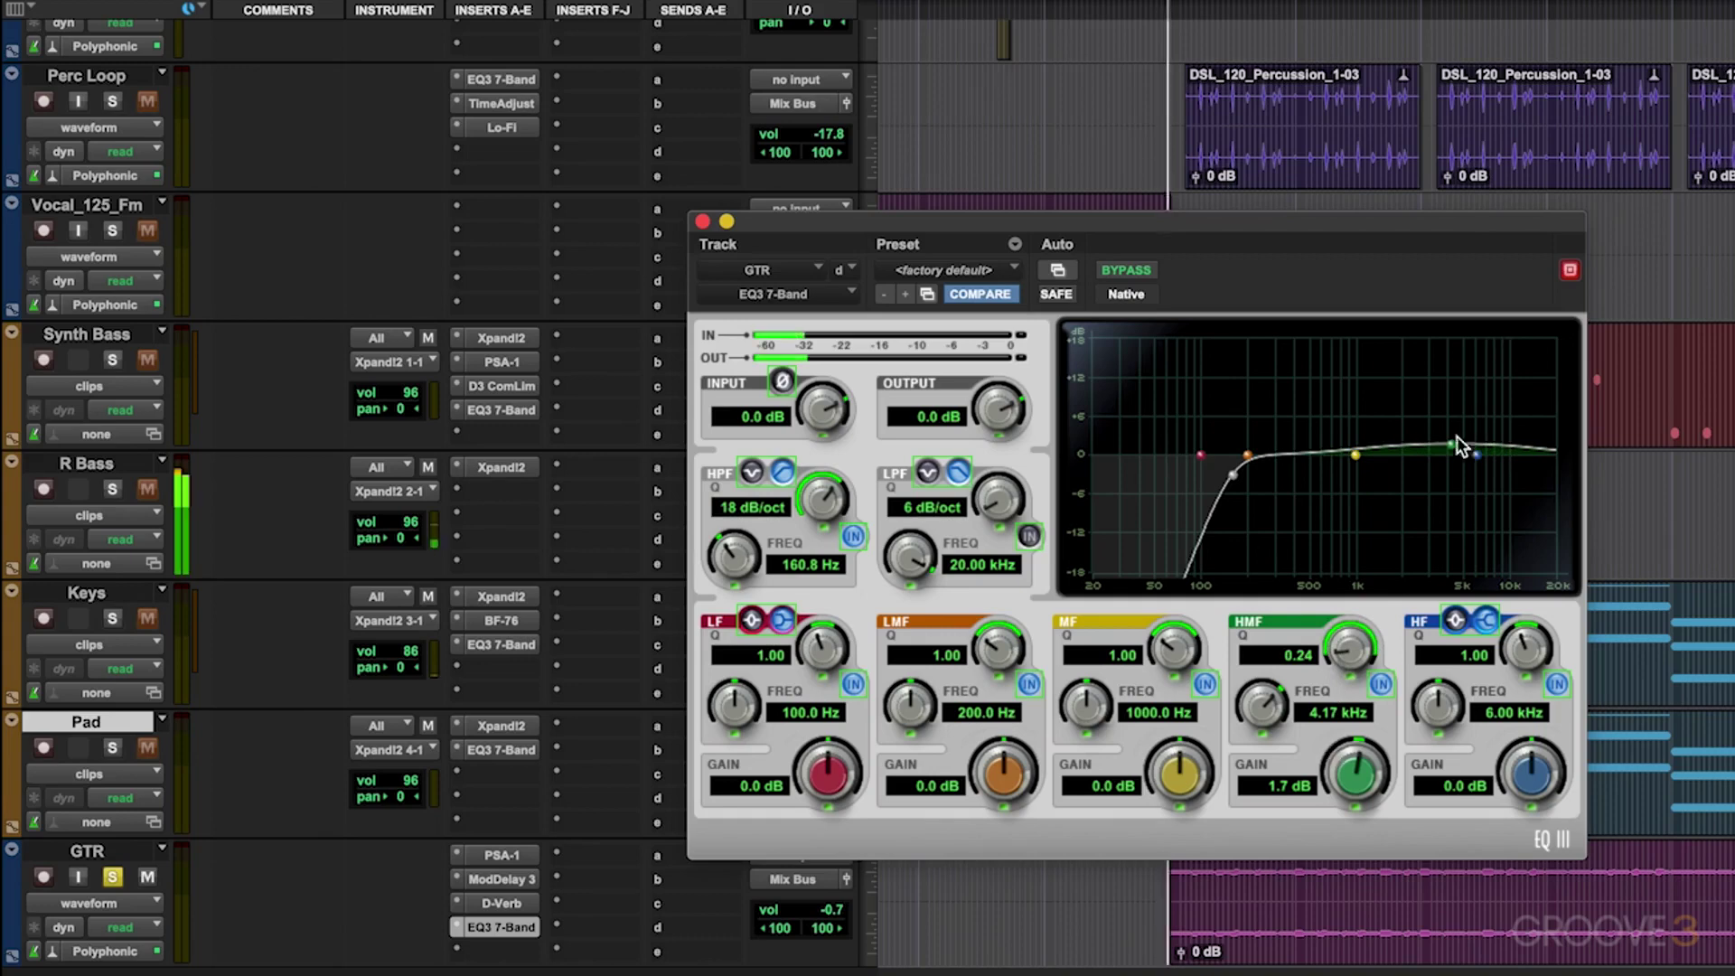
mouse_move(1451, 444)
left_mouse_down()
mouse_move(1449, 337)
mouse_move(1439, 441)
left_mouse_up()
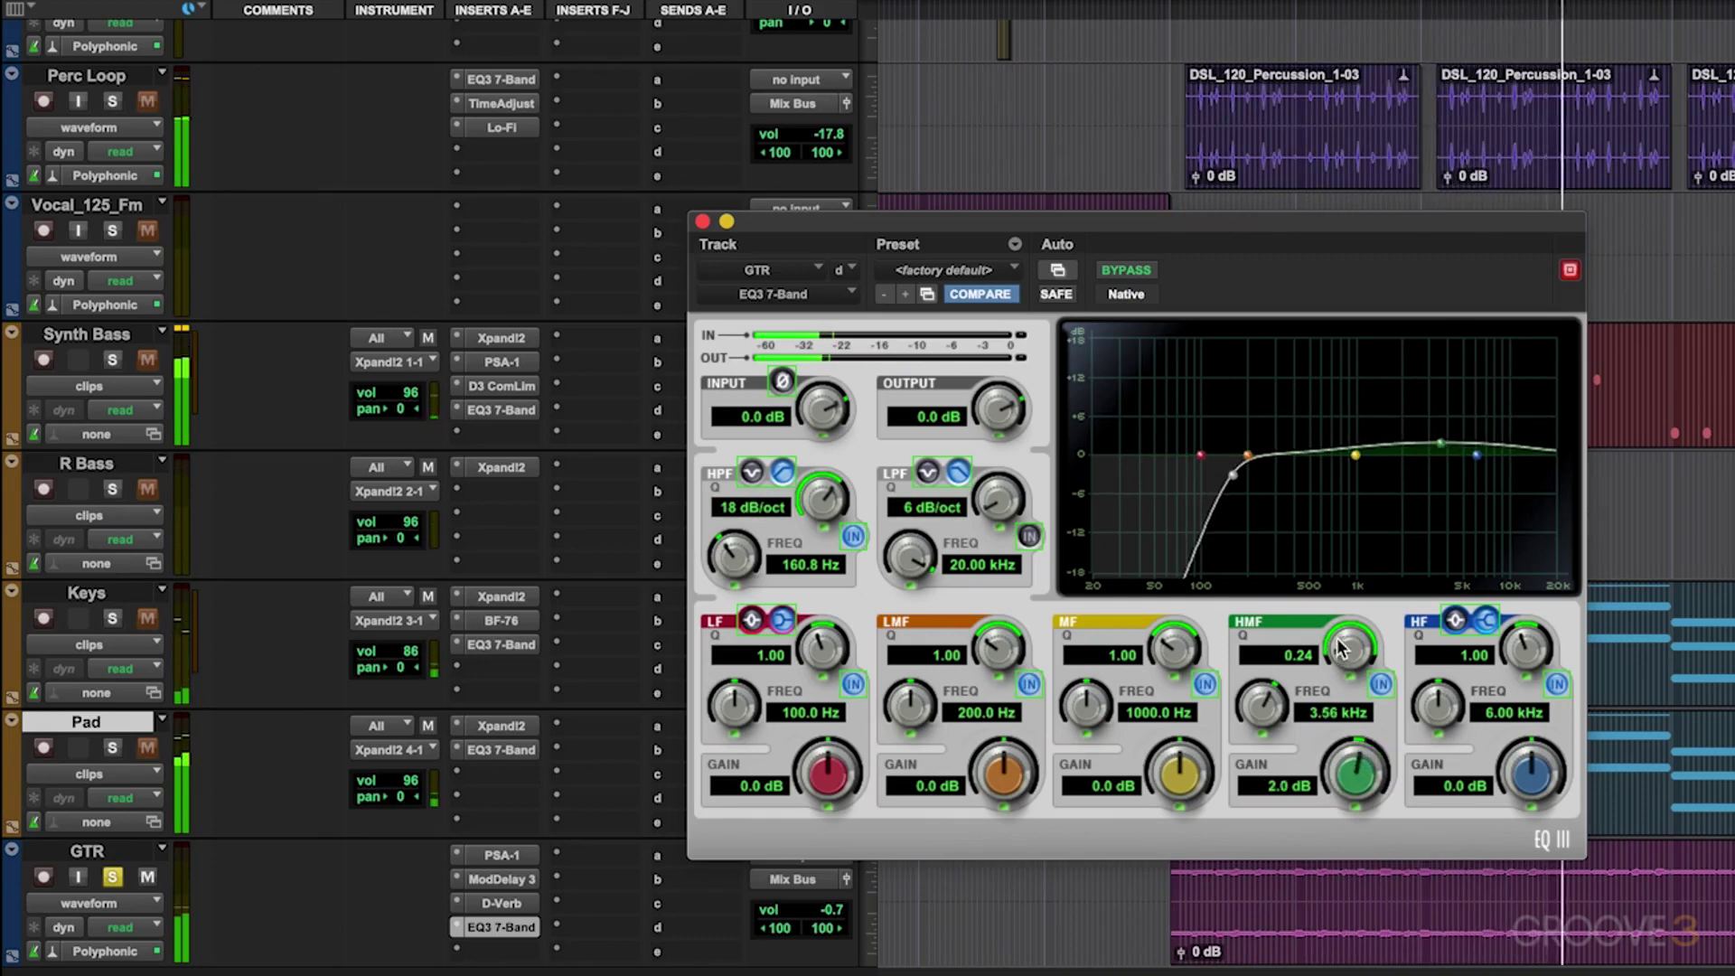
left_click_drag(1349, 649, 1351, 638)
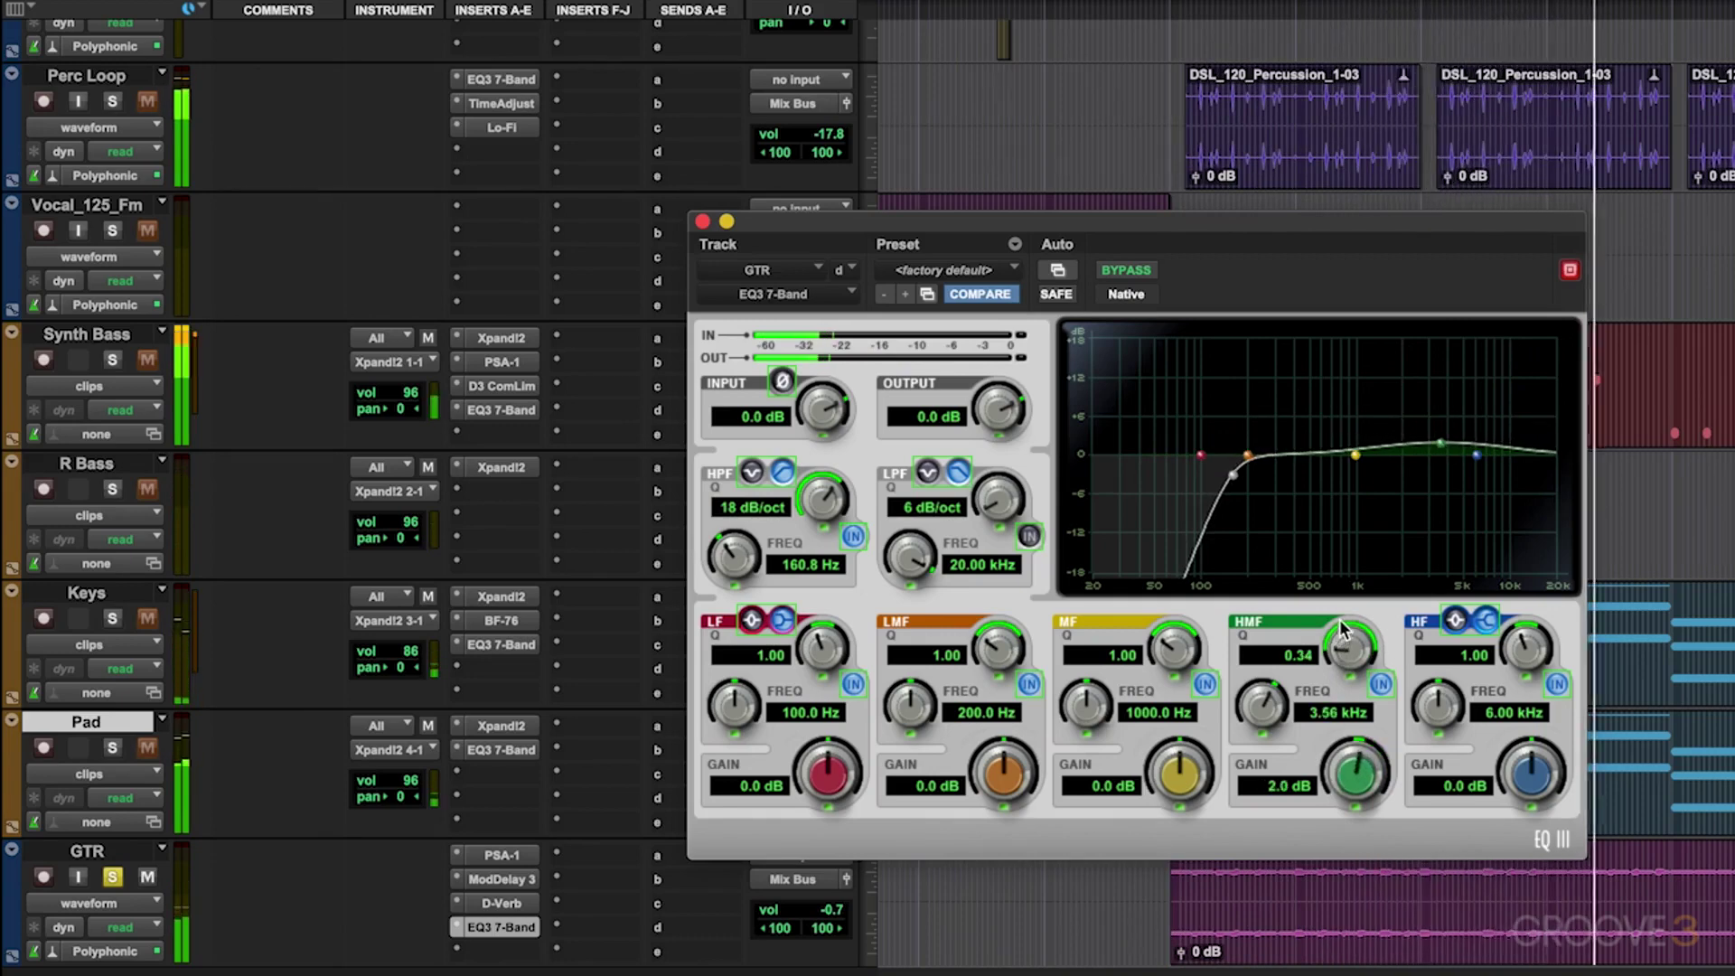
left_click(1381, 687)
left_click(1381, 687)
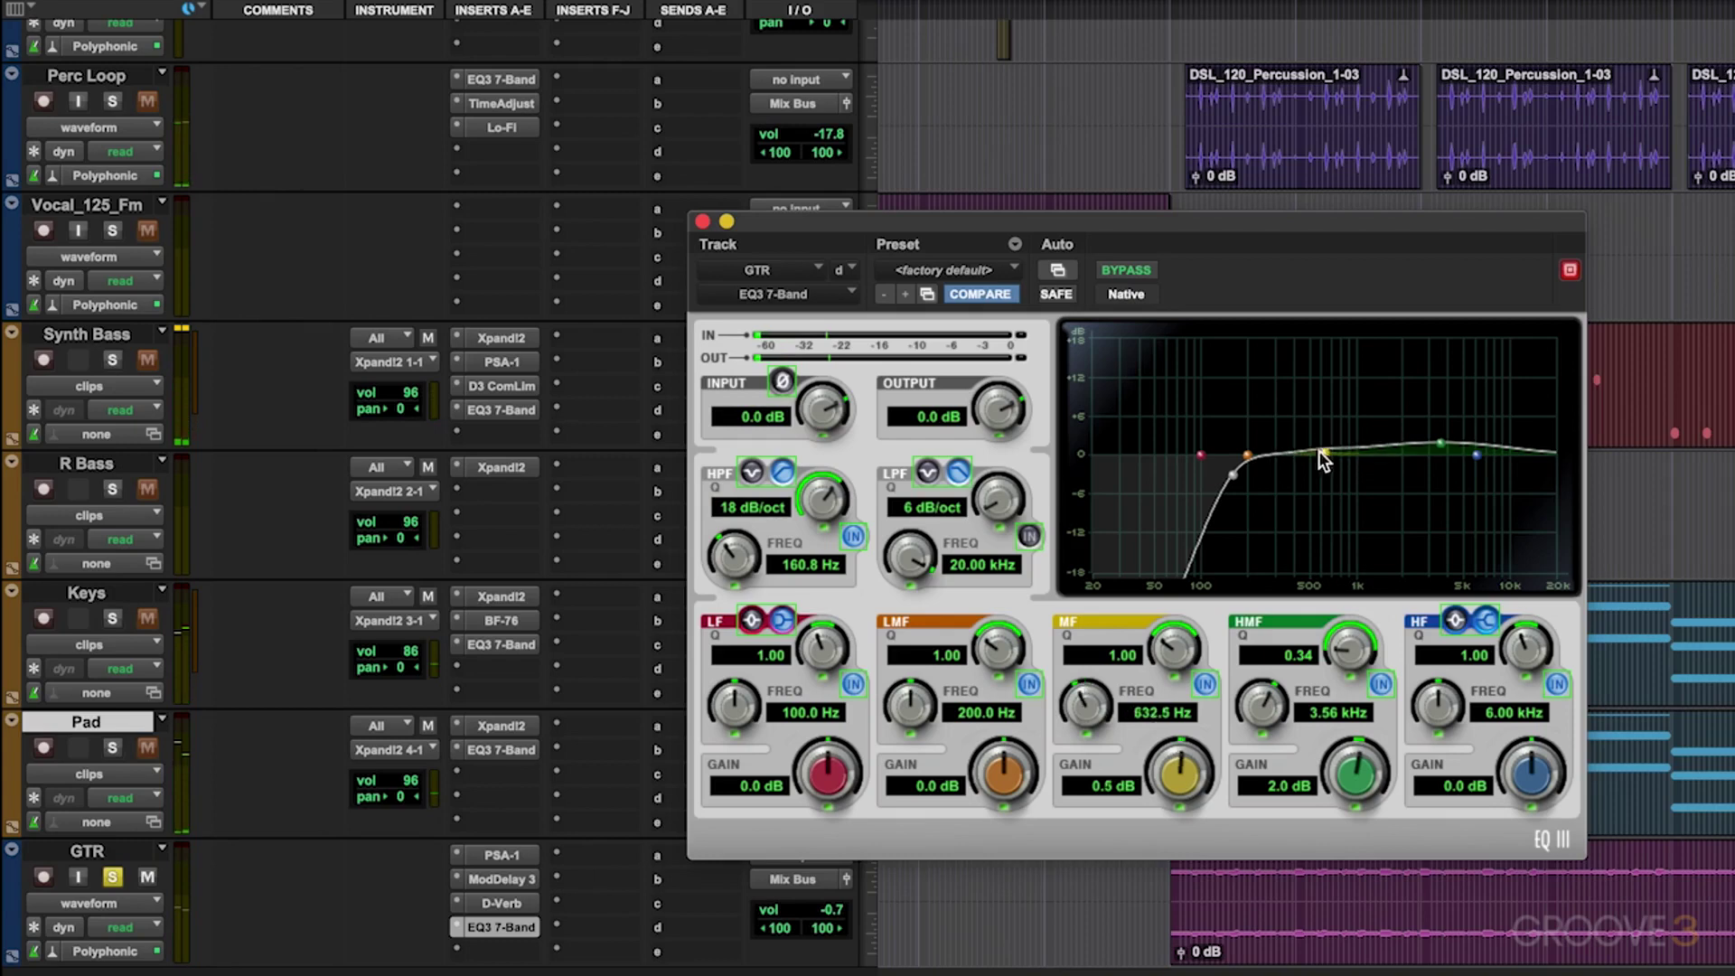
Boost the EQ's MF band 3.6 dB at 595.9 Hz with a Q of 1.14
left_click_drag(1320, 452, 1320, 431)
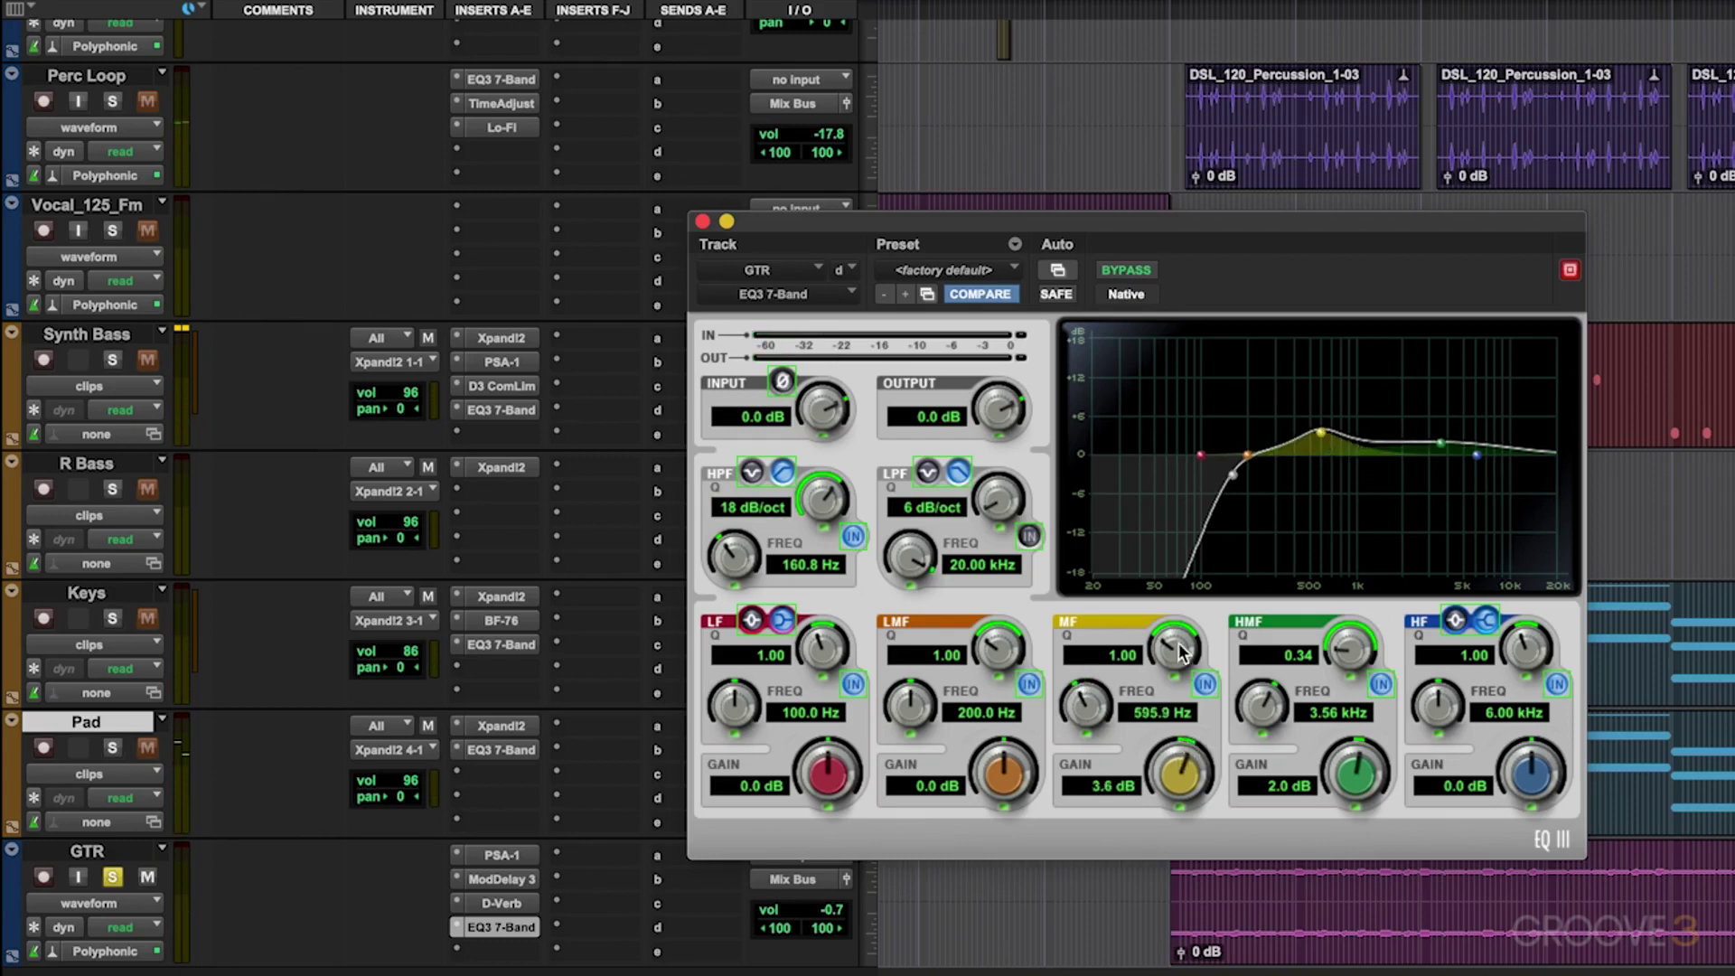
left_click_drag(1179, 651, 1176, 645)
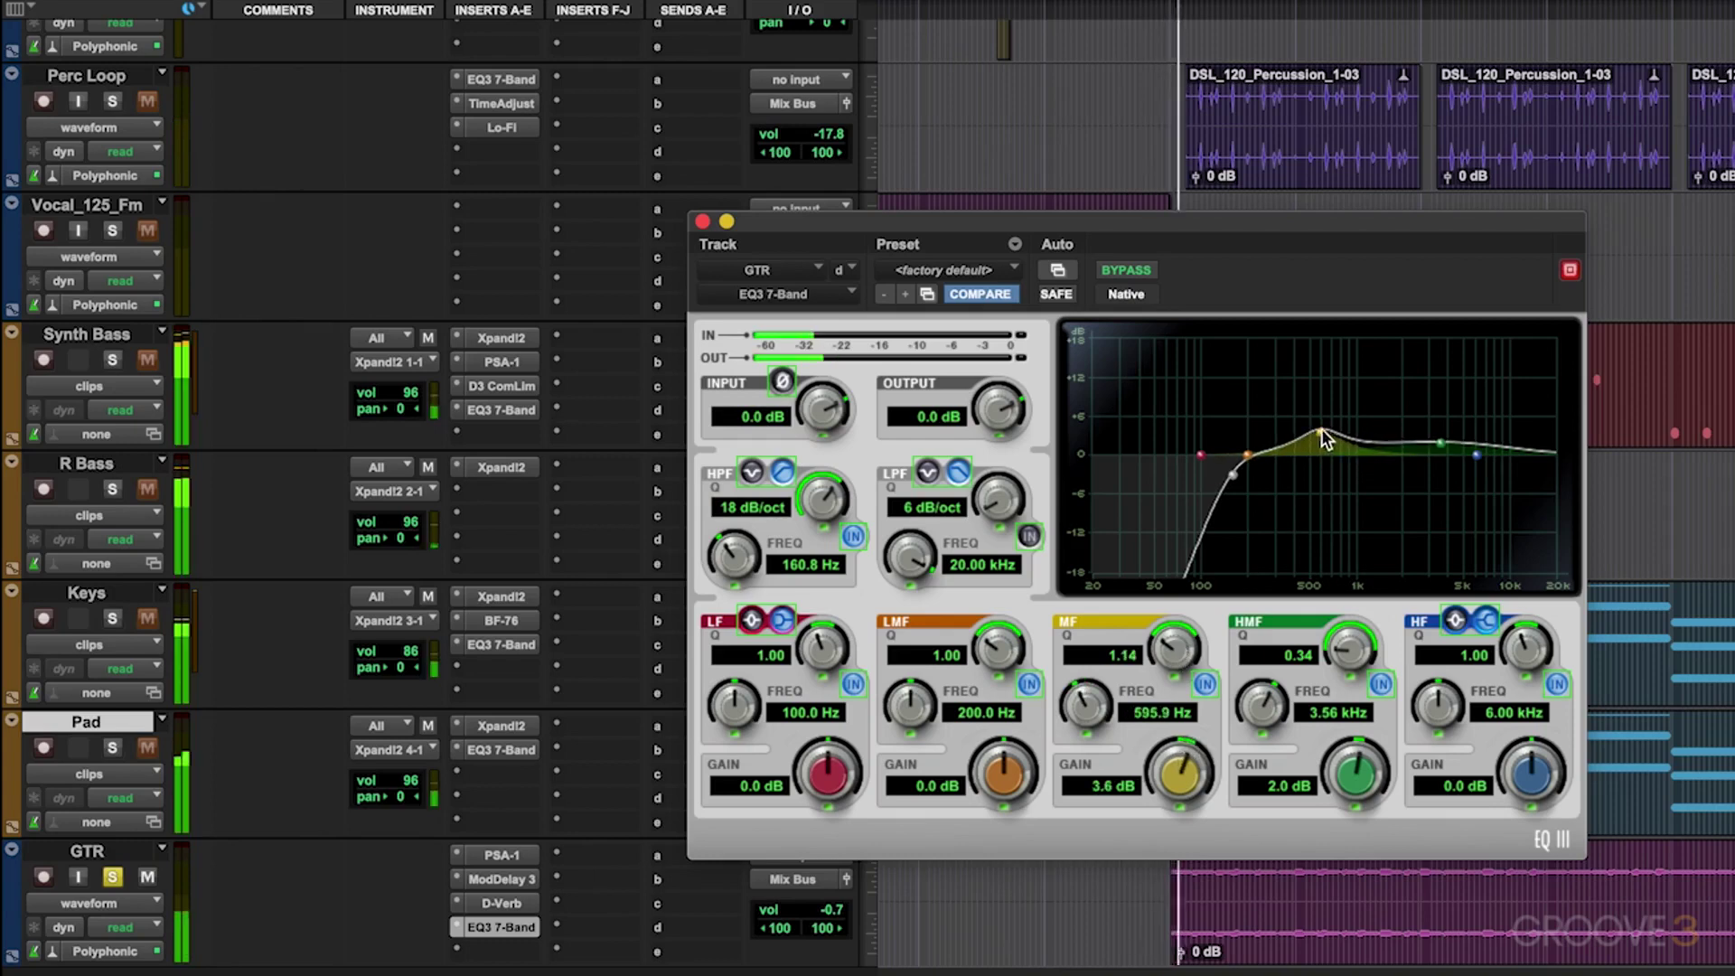
Cut the EQ's MF band to -1.7 dB at 645.1 Hz and compare the band off and on during playback
left_click_drag(1320, 429, 1326, 470)
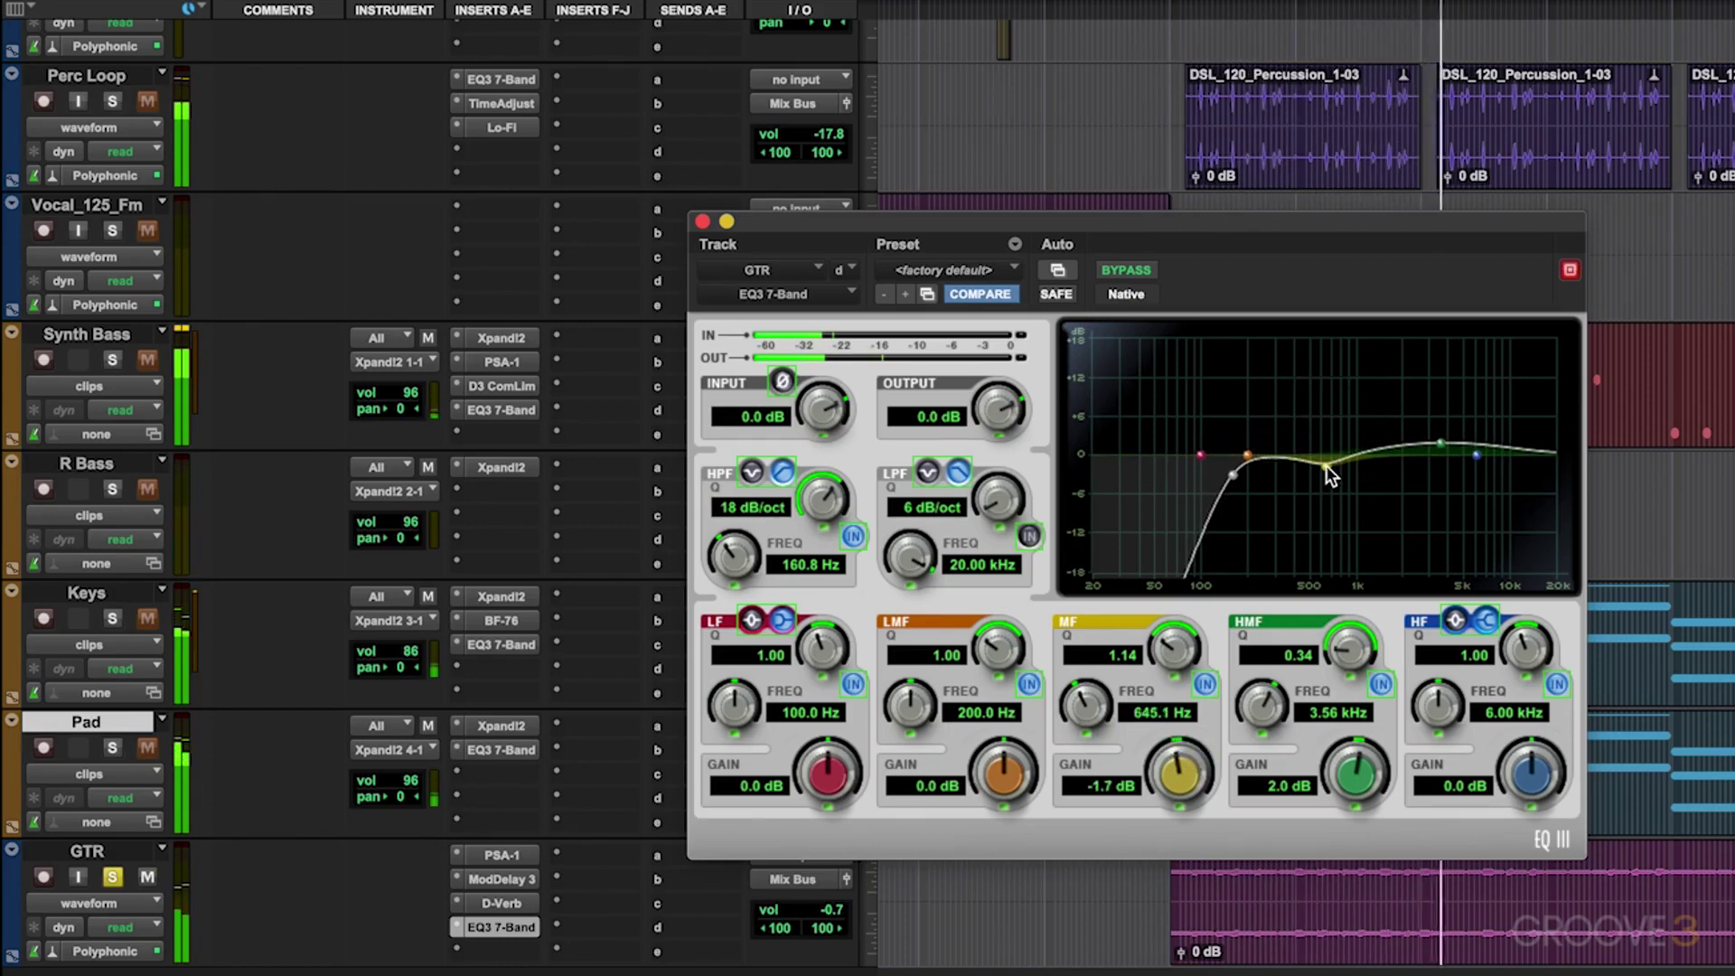
left_click(1205, 684)
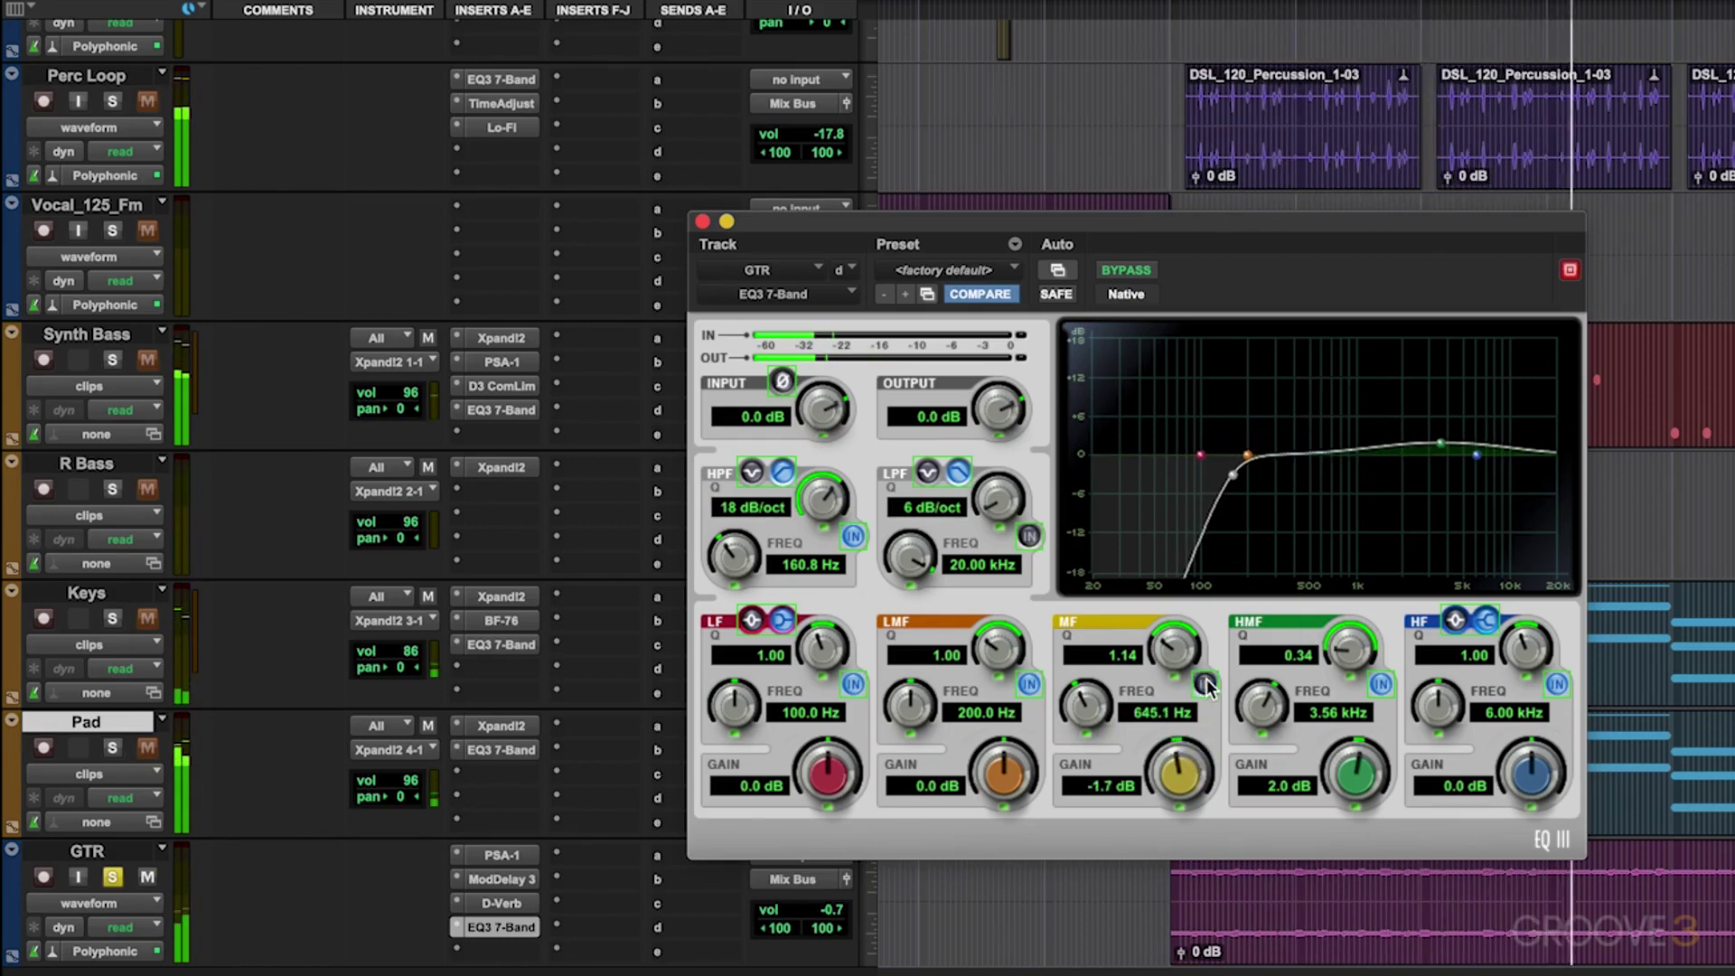
left_click(1206, 684)
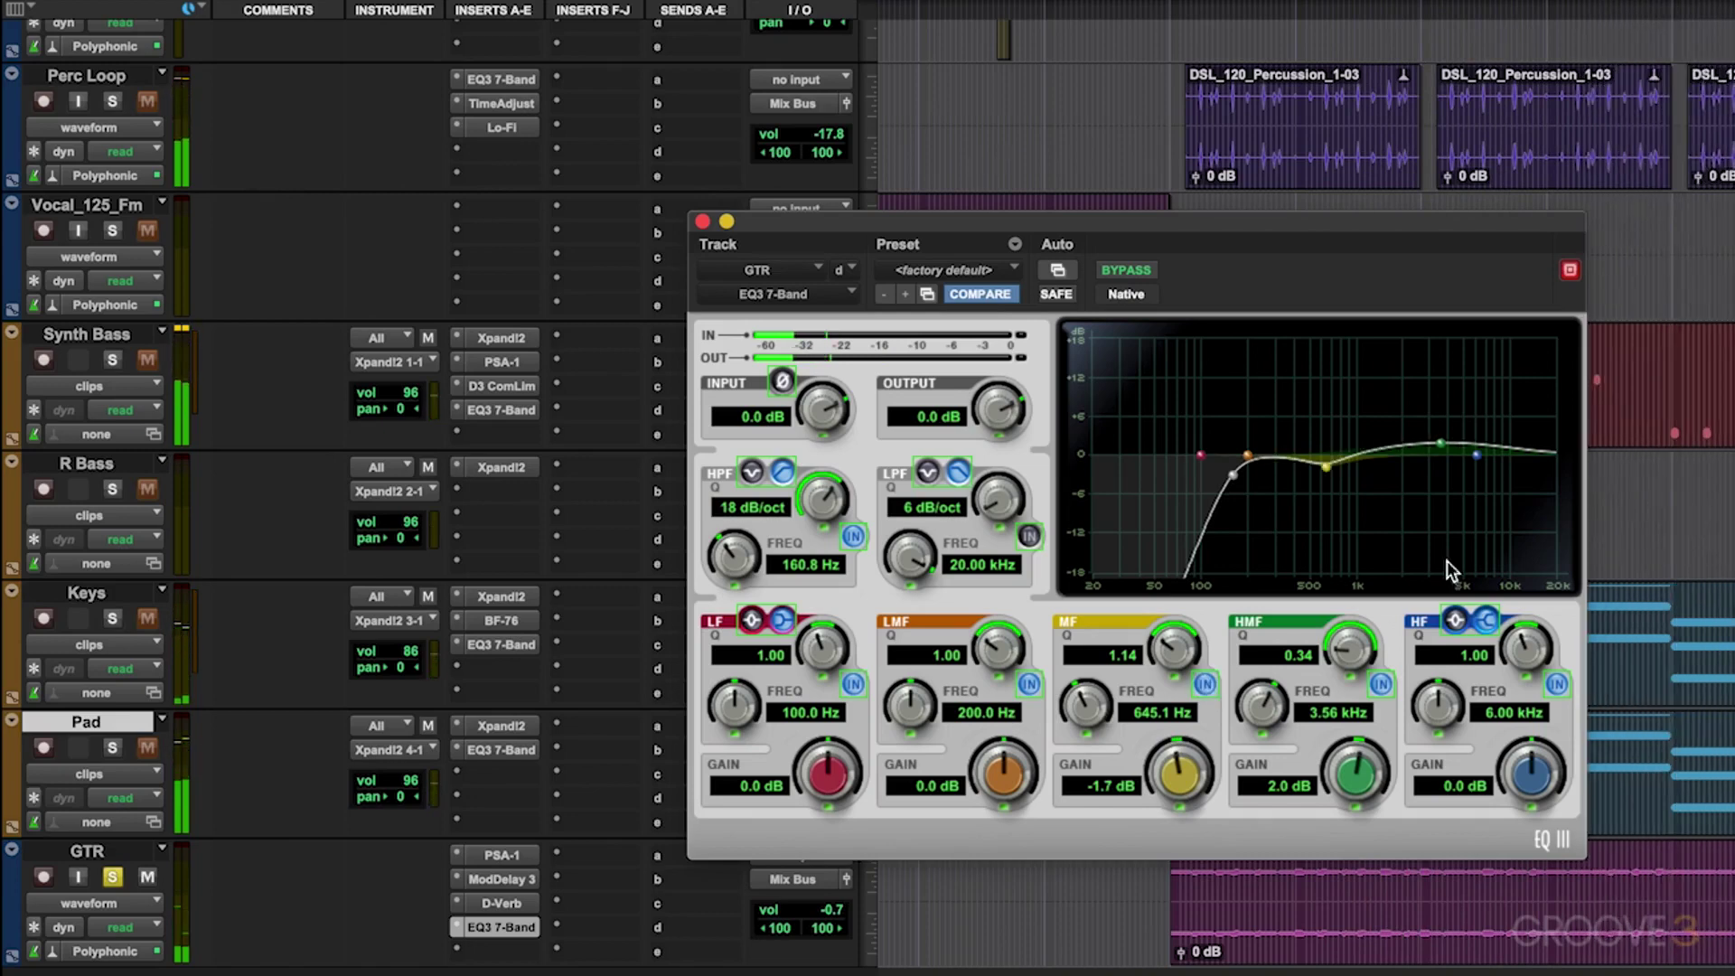
Boost the EQ's LMF band 1.7 dB at 280.3 Hz and compare the band off and on during playback
left_click_drag(1216, 418, 1269, 442)
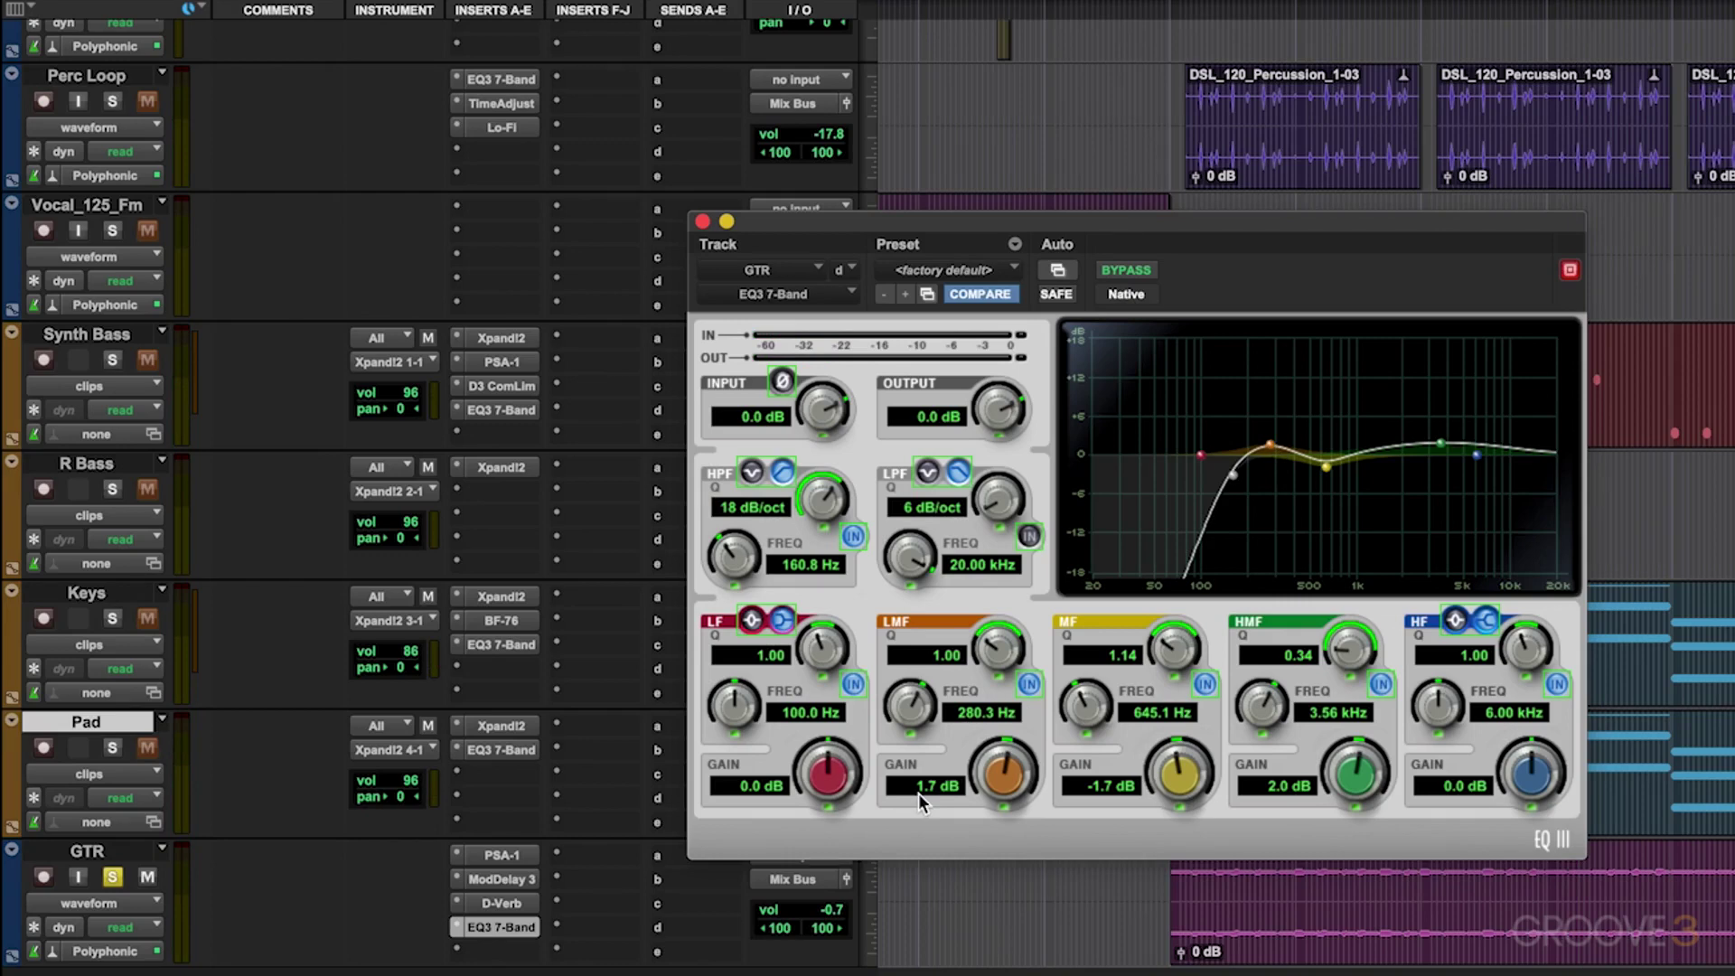
key("space")
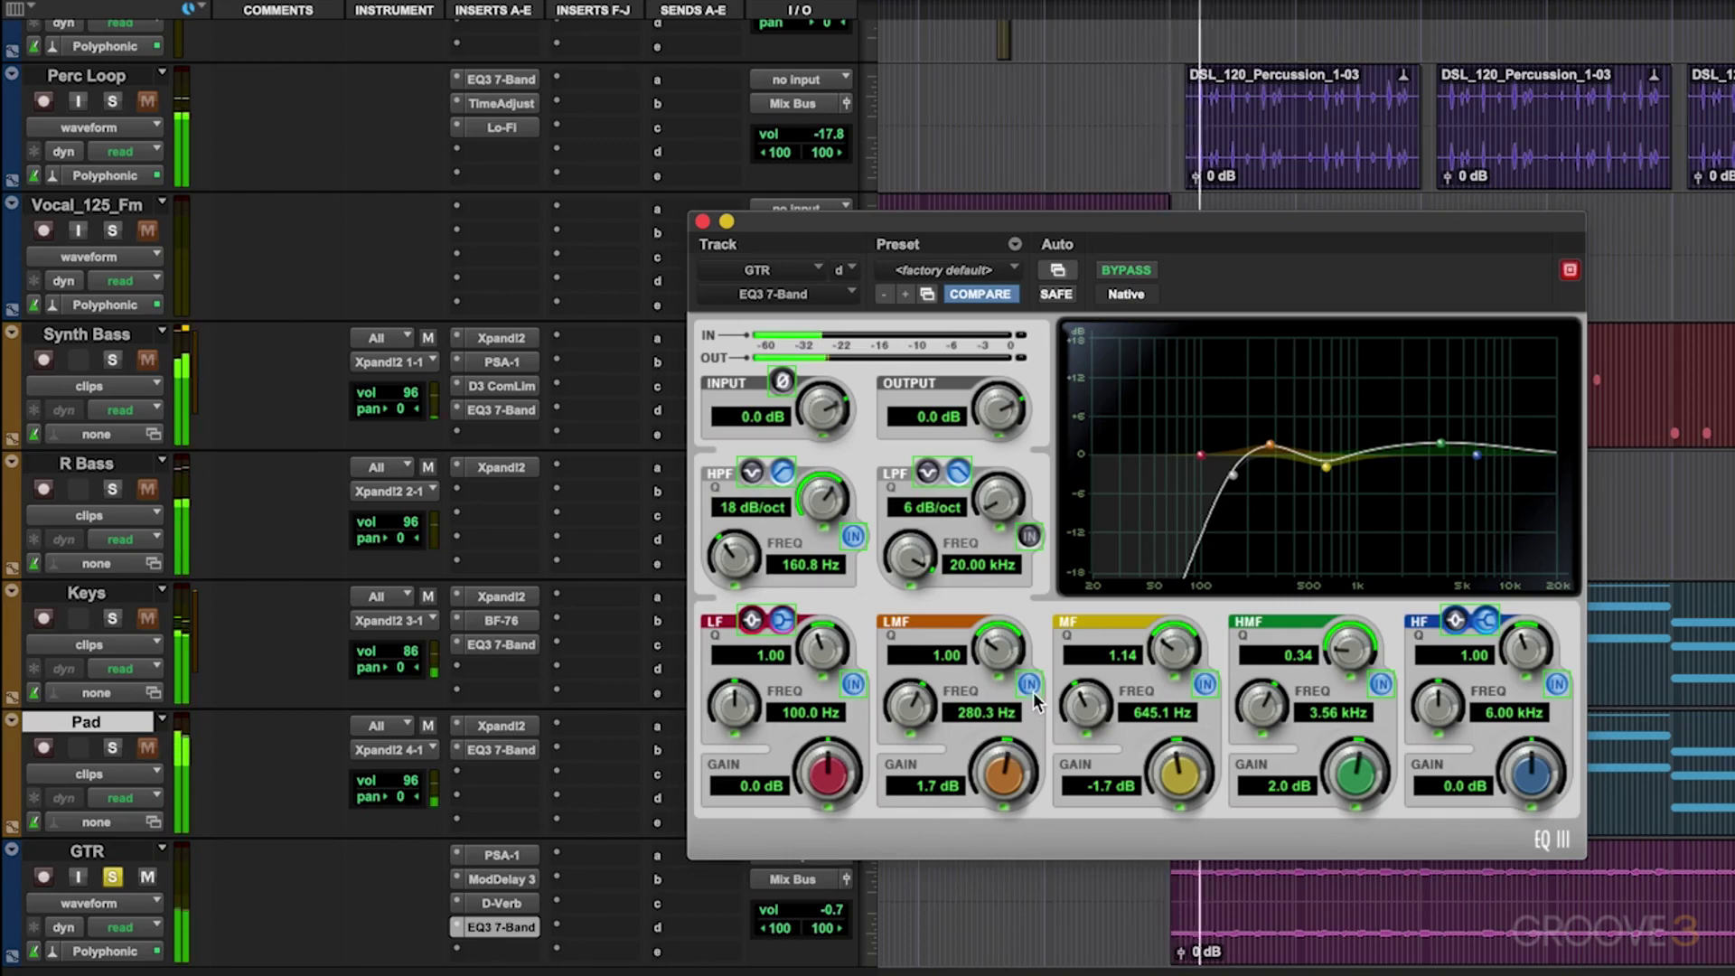
left_click(1030, 685)
left_click(1029, 685)
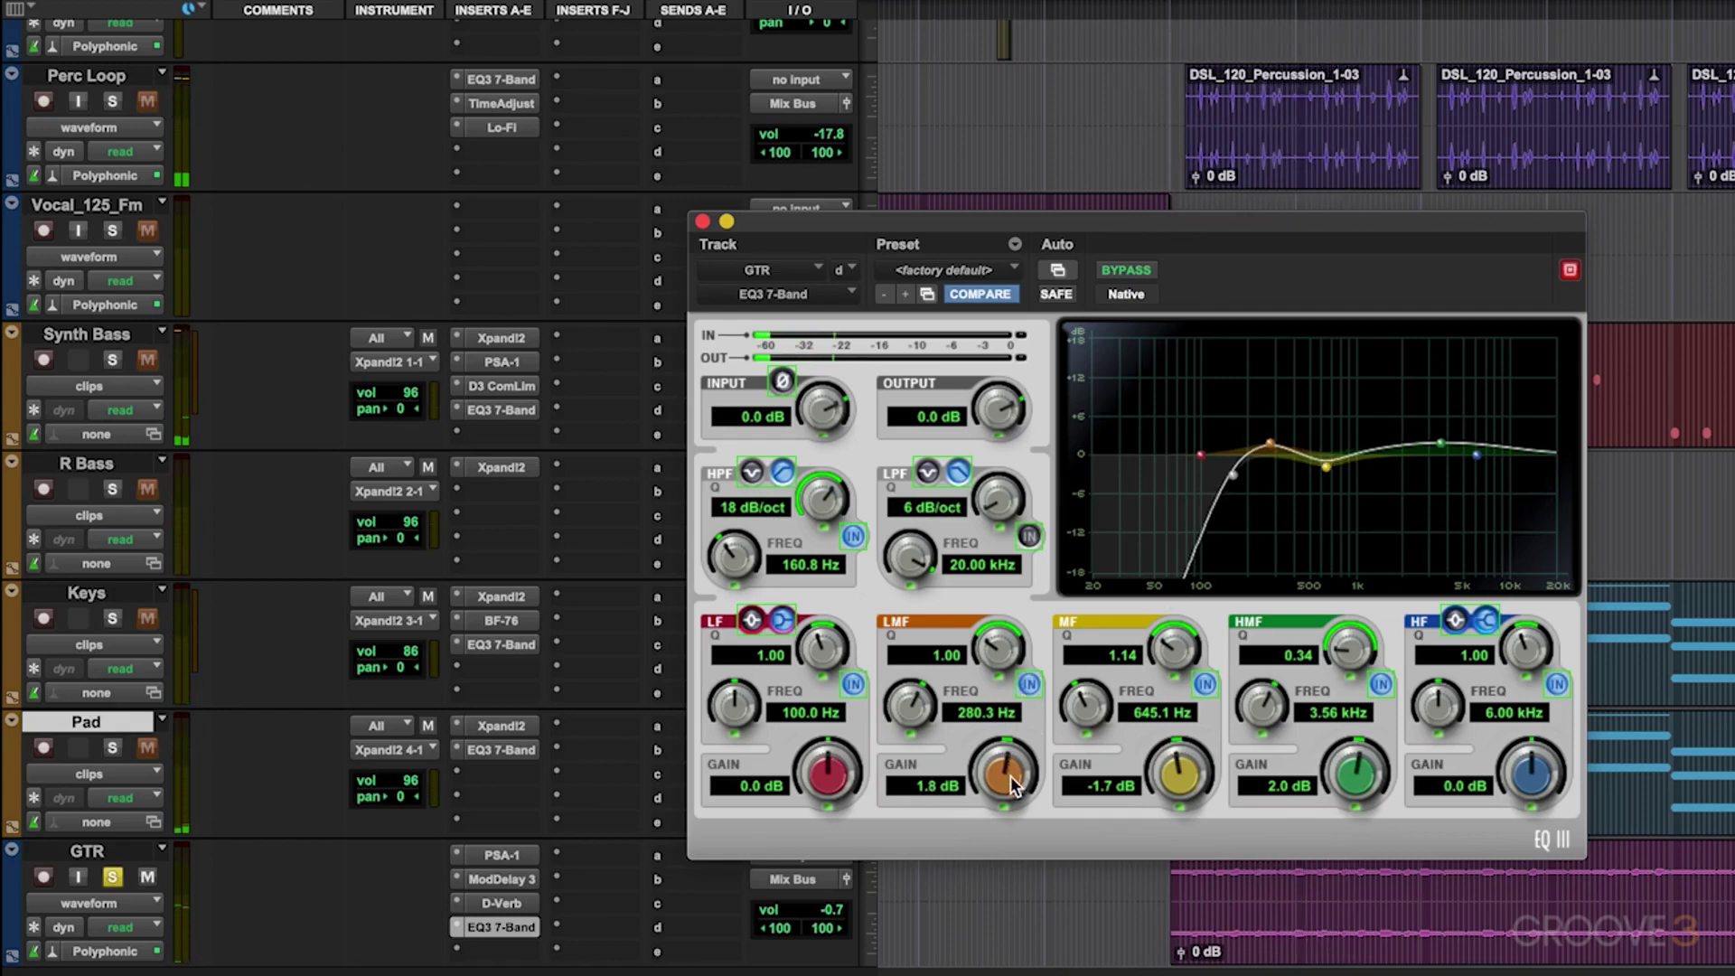
Lower the EQ's LMF gain to 1.0 dB and compare the band off and on again
left_click_drag(1010, 775, 1011, 783)
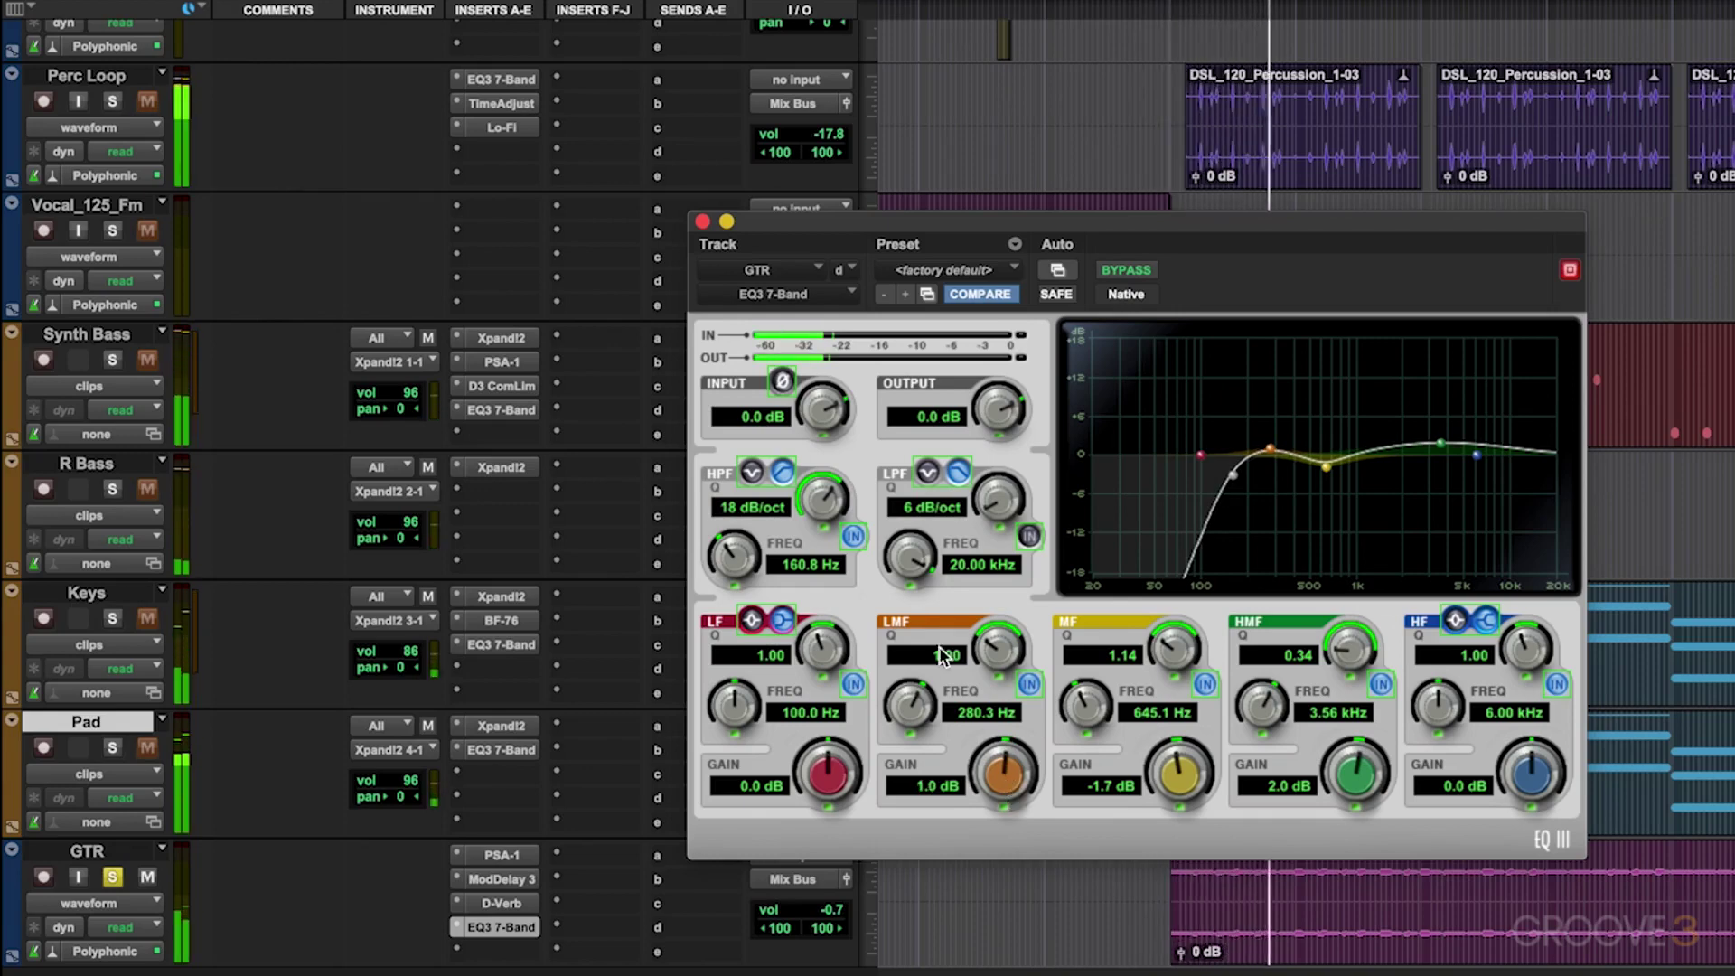
left_click(1028, 684)
left_click(1028, 684)
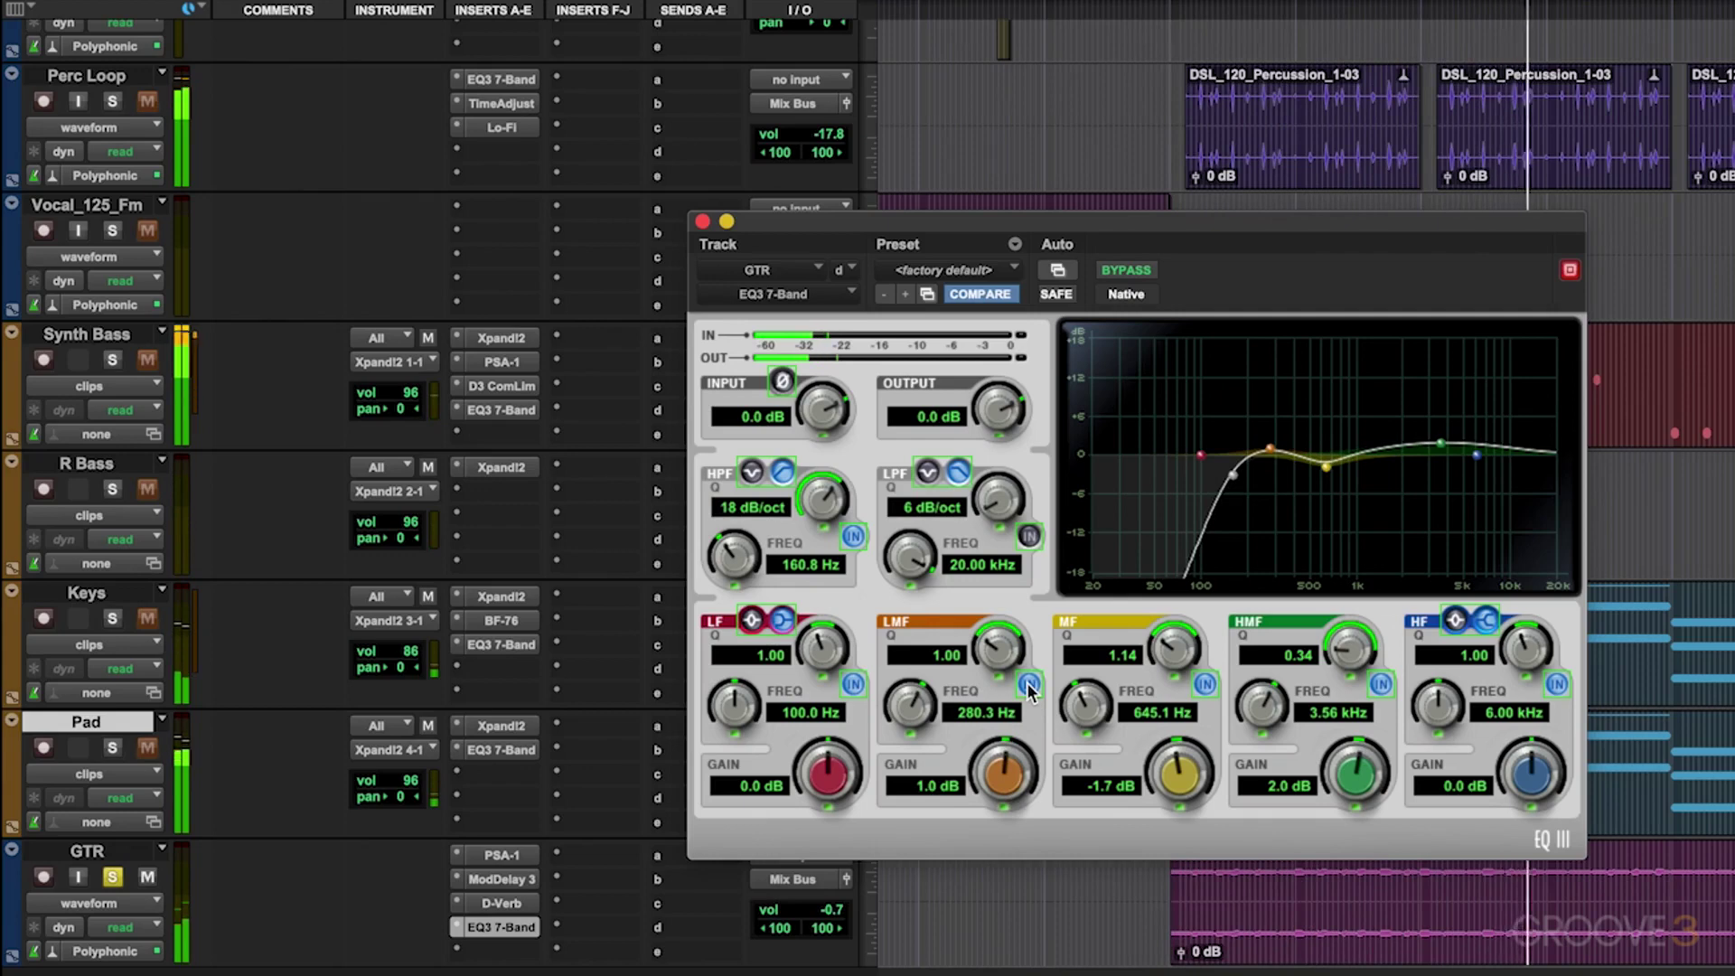
Compare the whole EQ bypassed and active, stop playback, close the plug-in window and unsolo the GTR track
left_click(1126, 270)
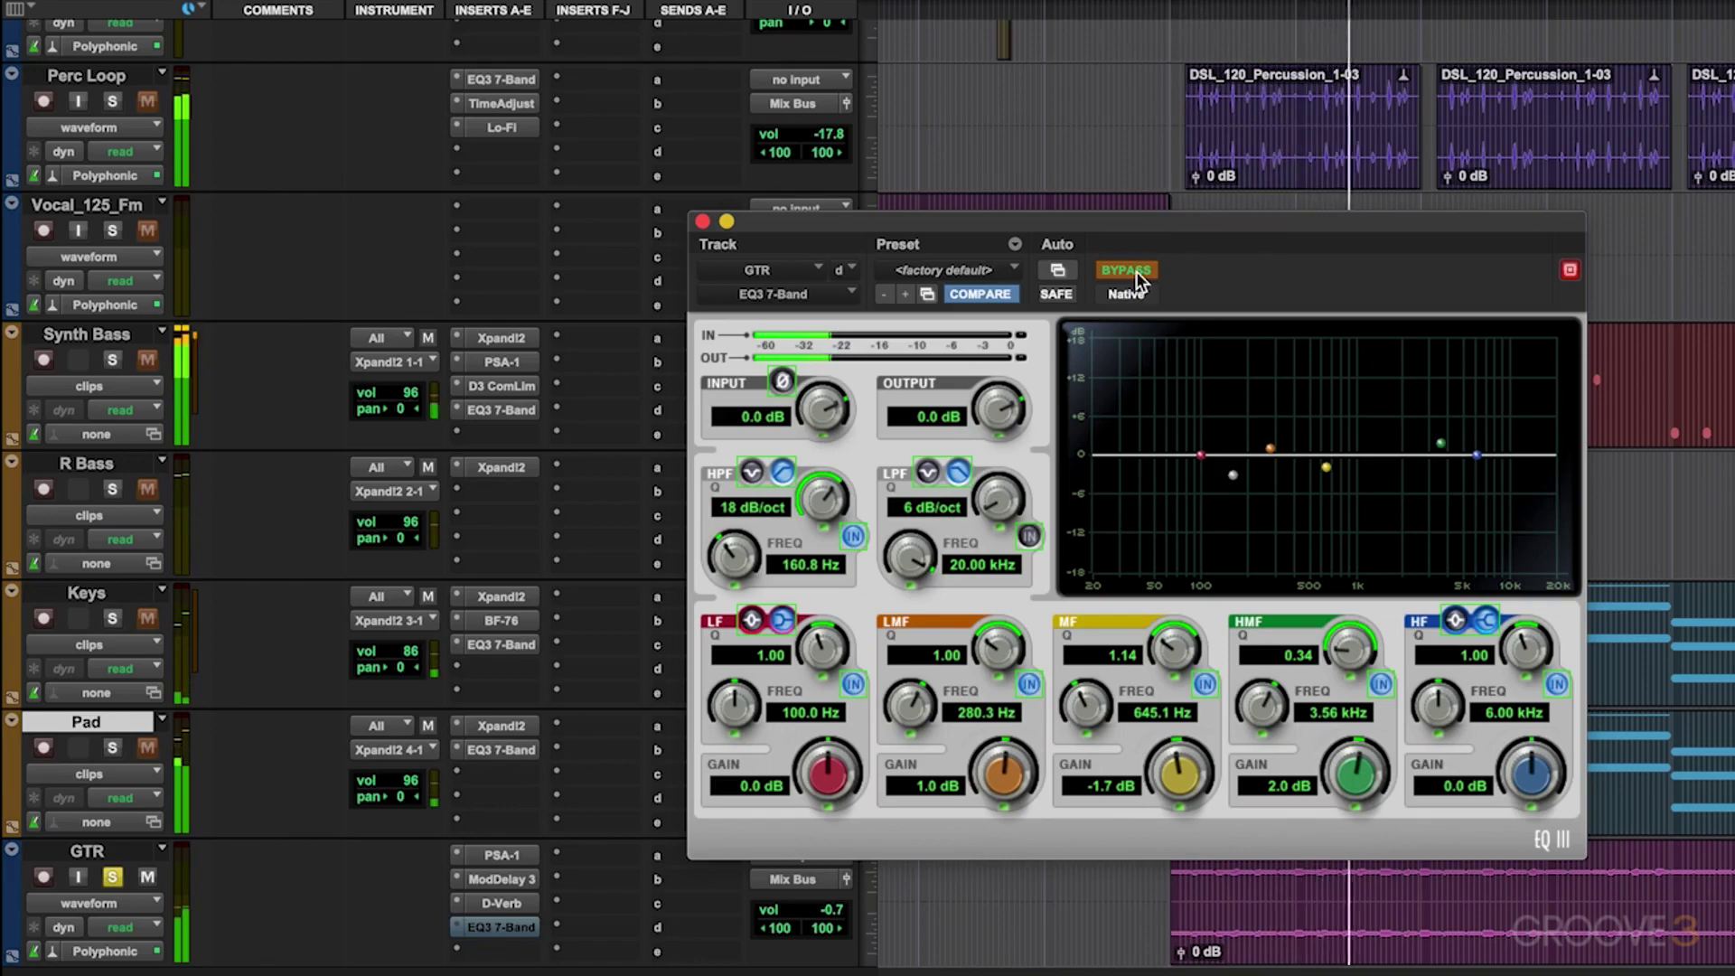
left_click(1126, 271)
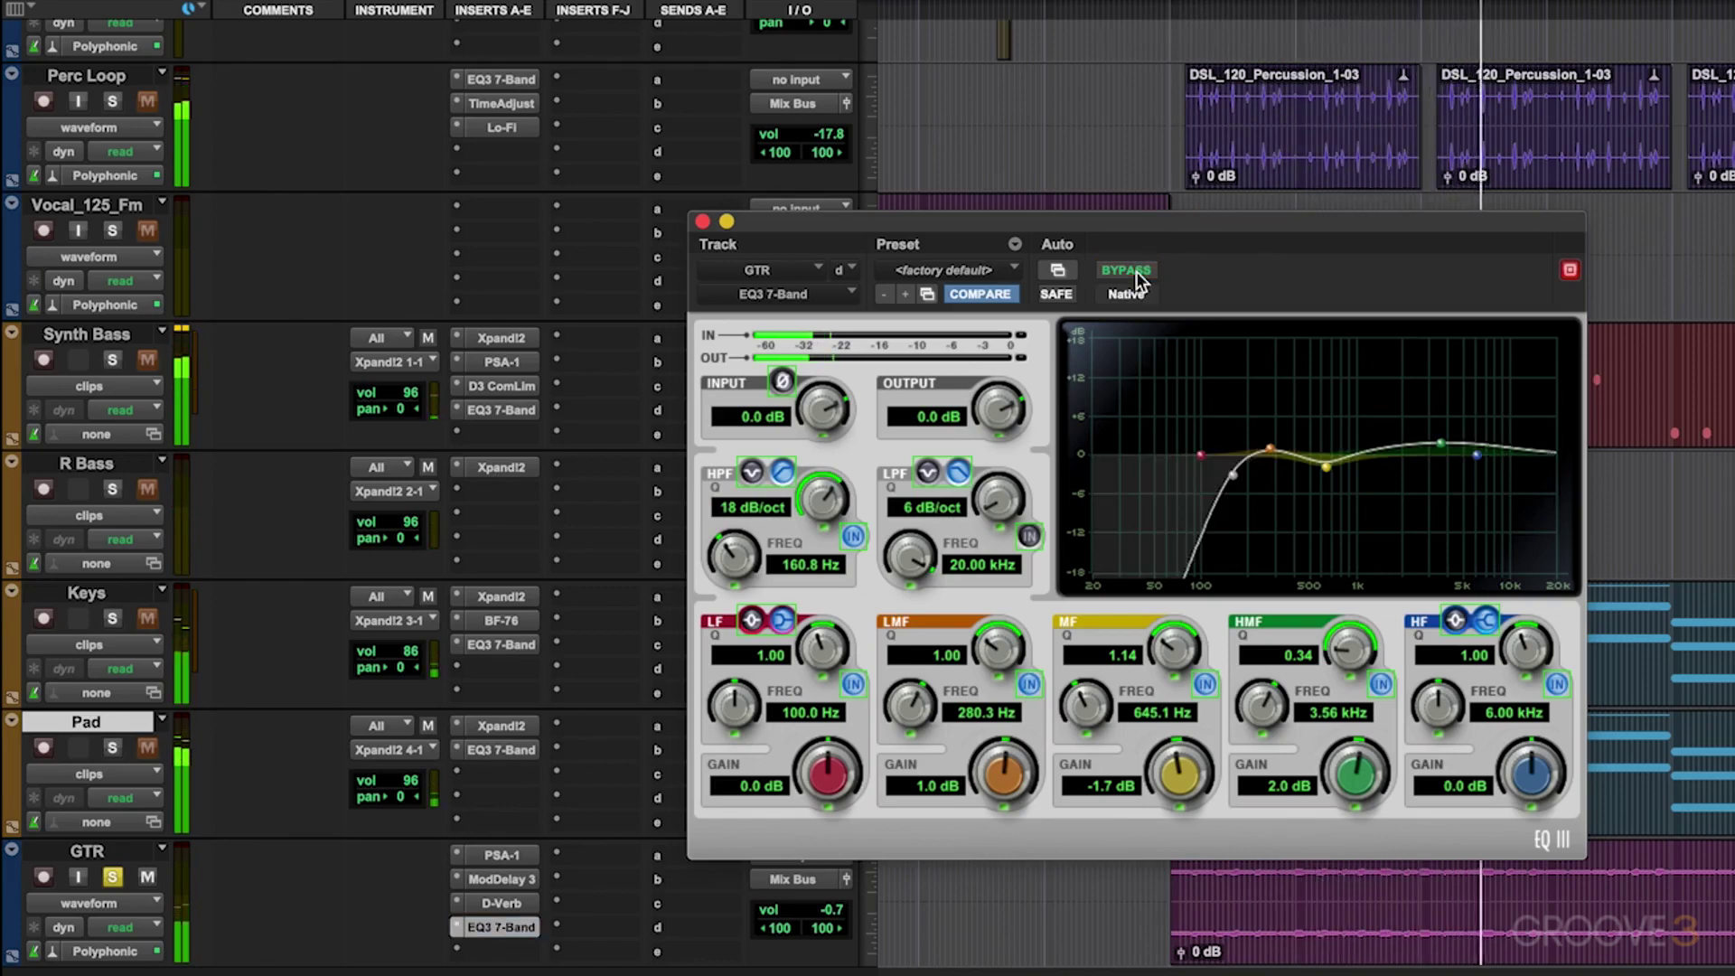
key("space")
left_click(702, 221)
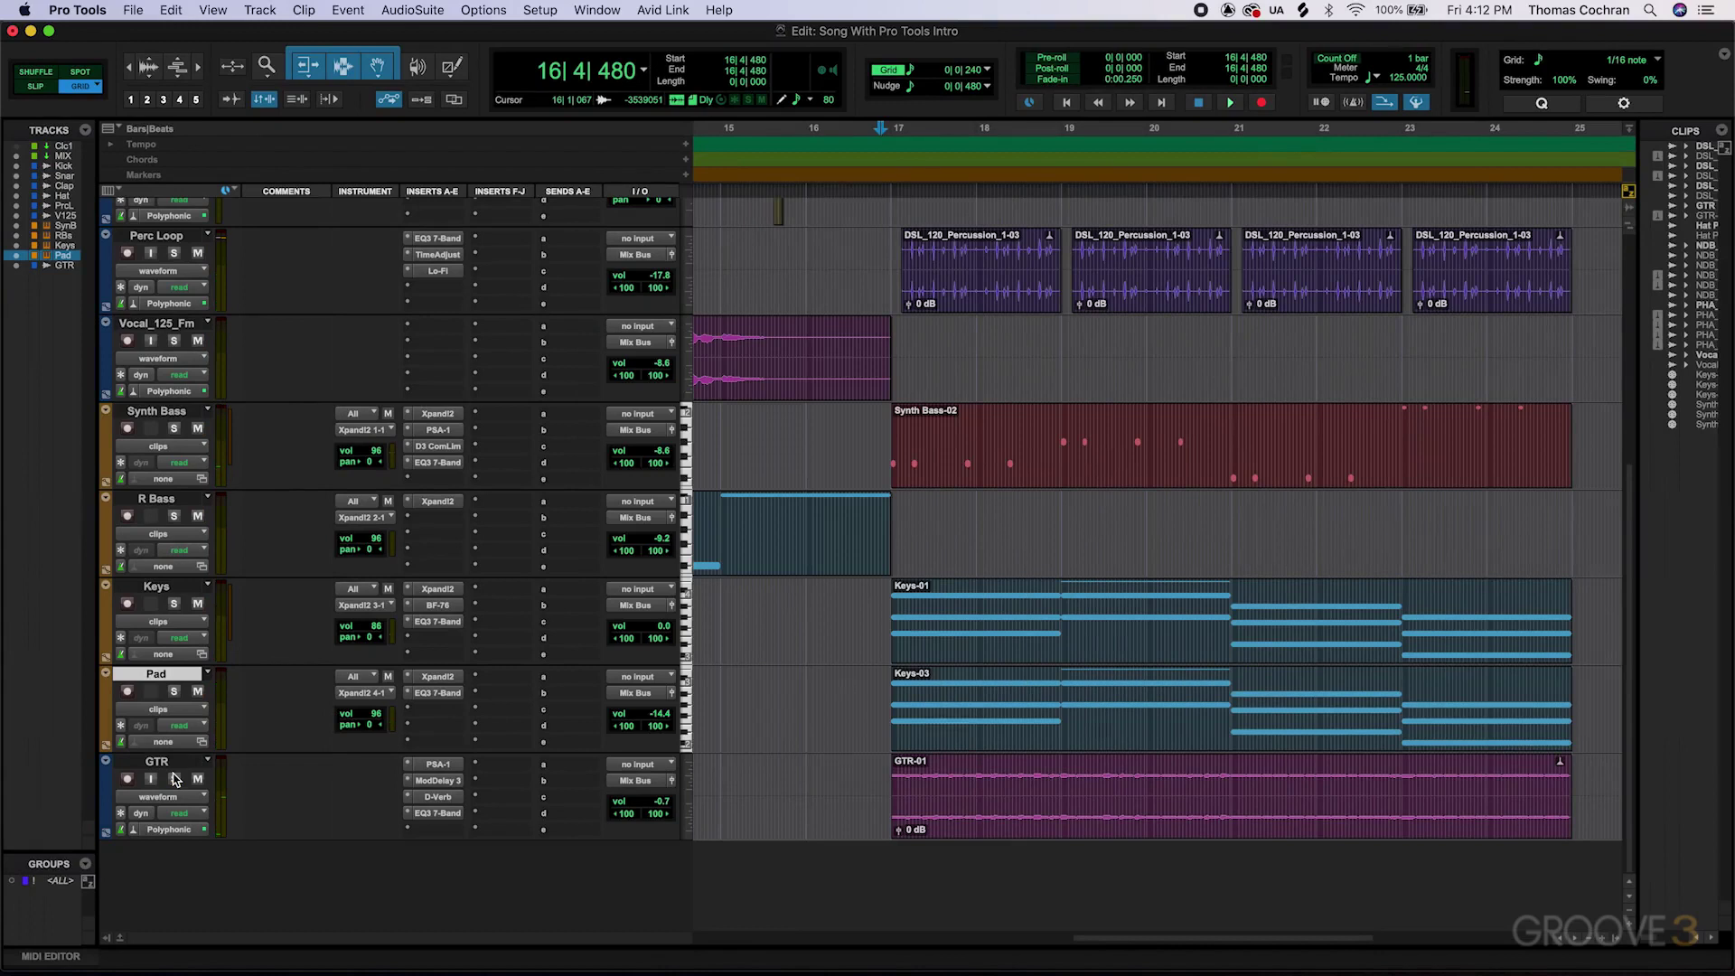
Set the GTR track's volume to +0.6 dB while playing the full mix, stop playback and select the GTR-01 clip
key("space")
left_click(663, 803)
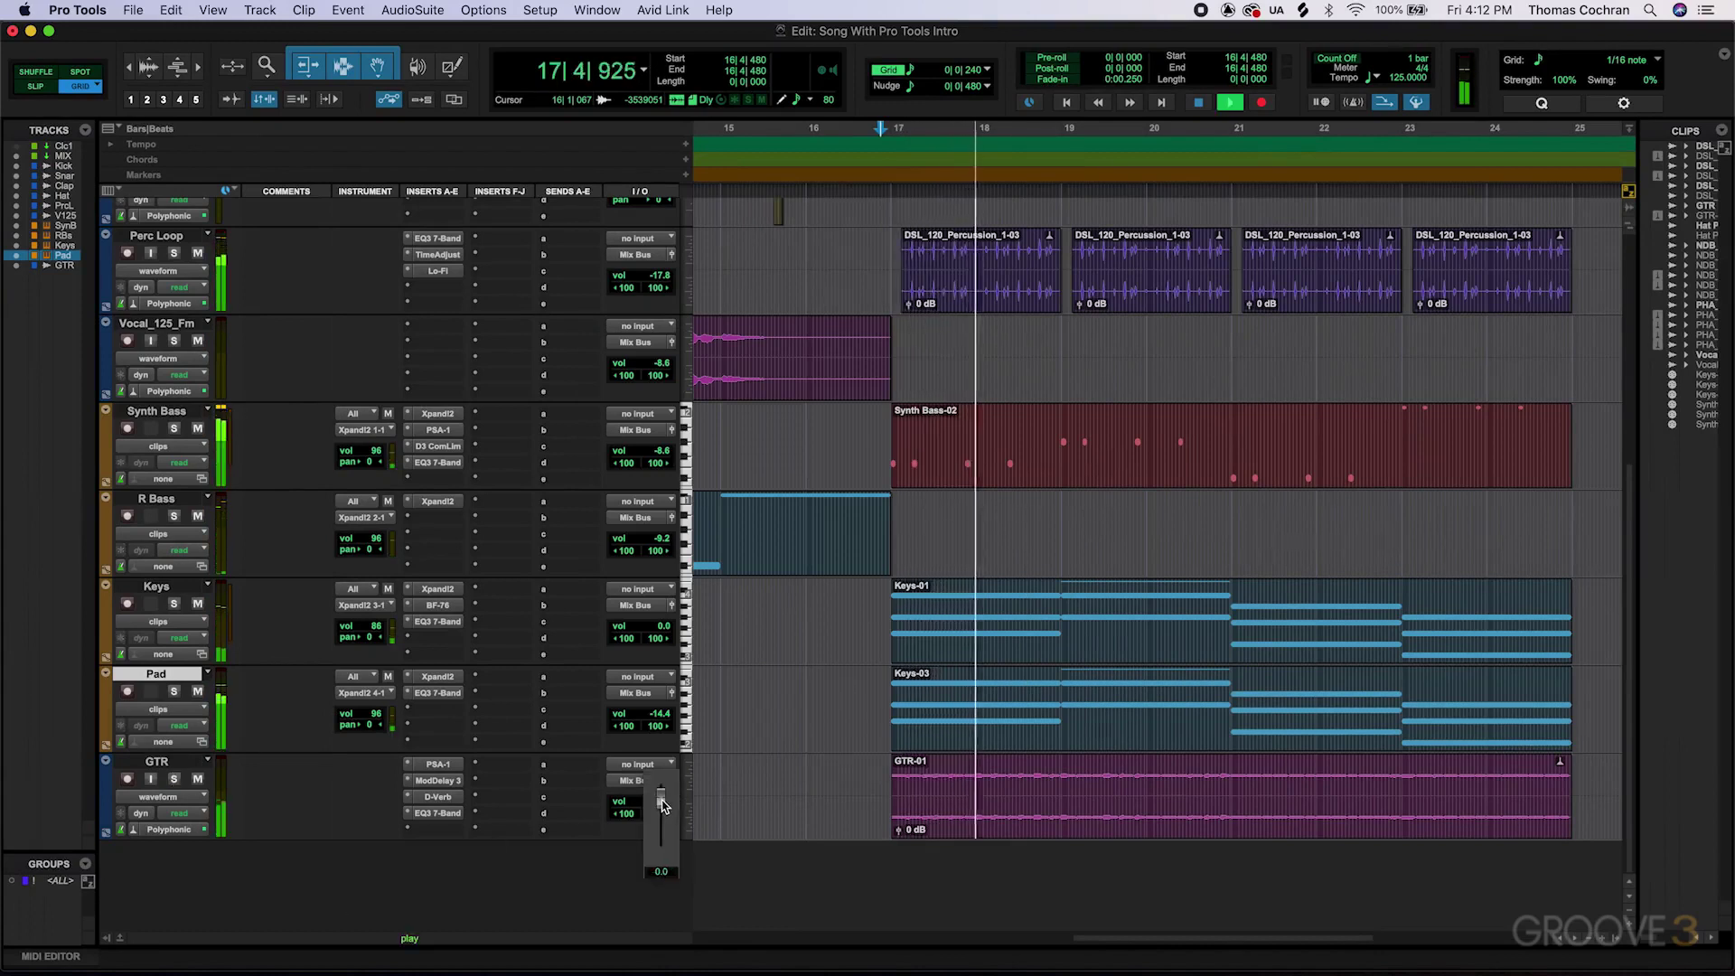
left_click_drag(662, 803, 662, 802)
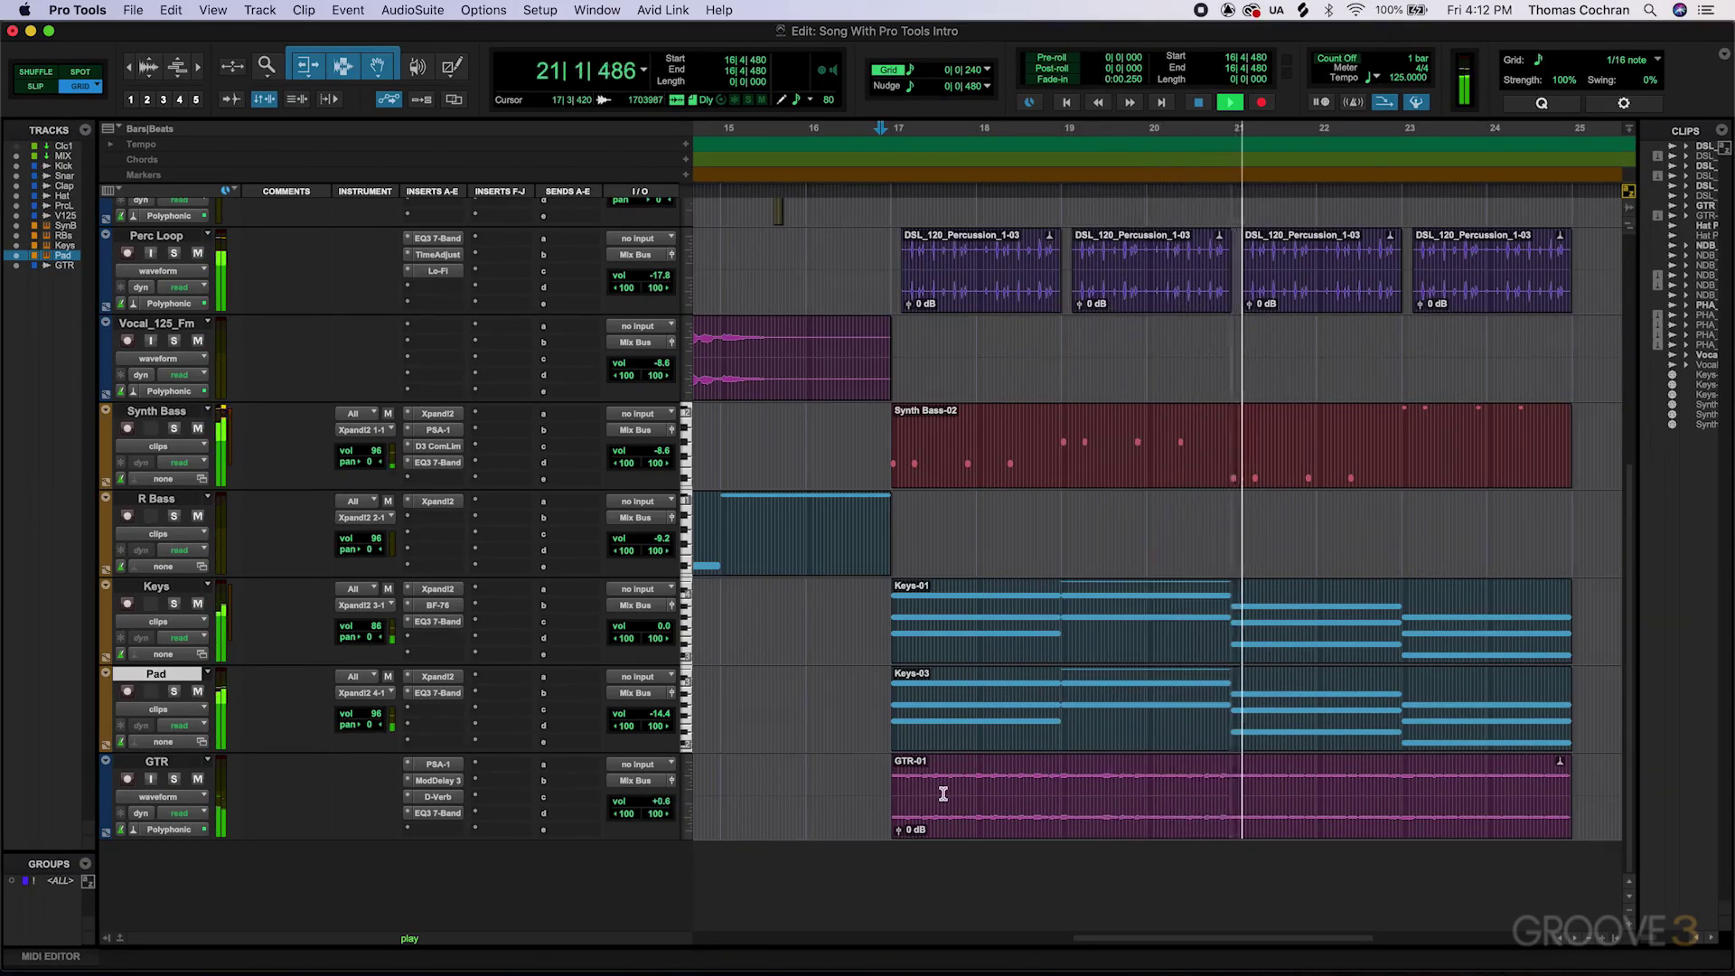
key("space")
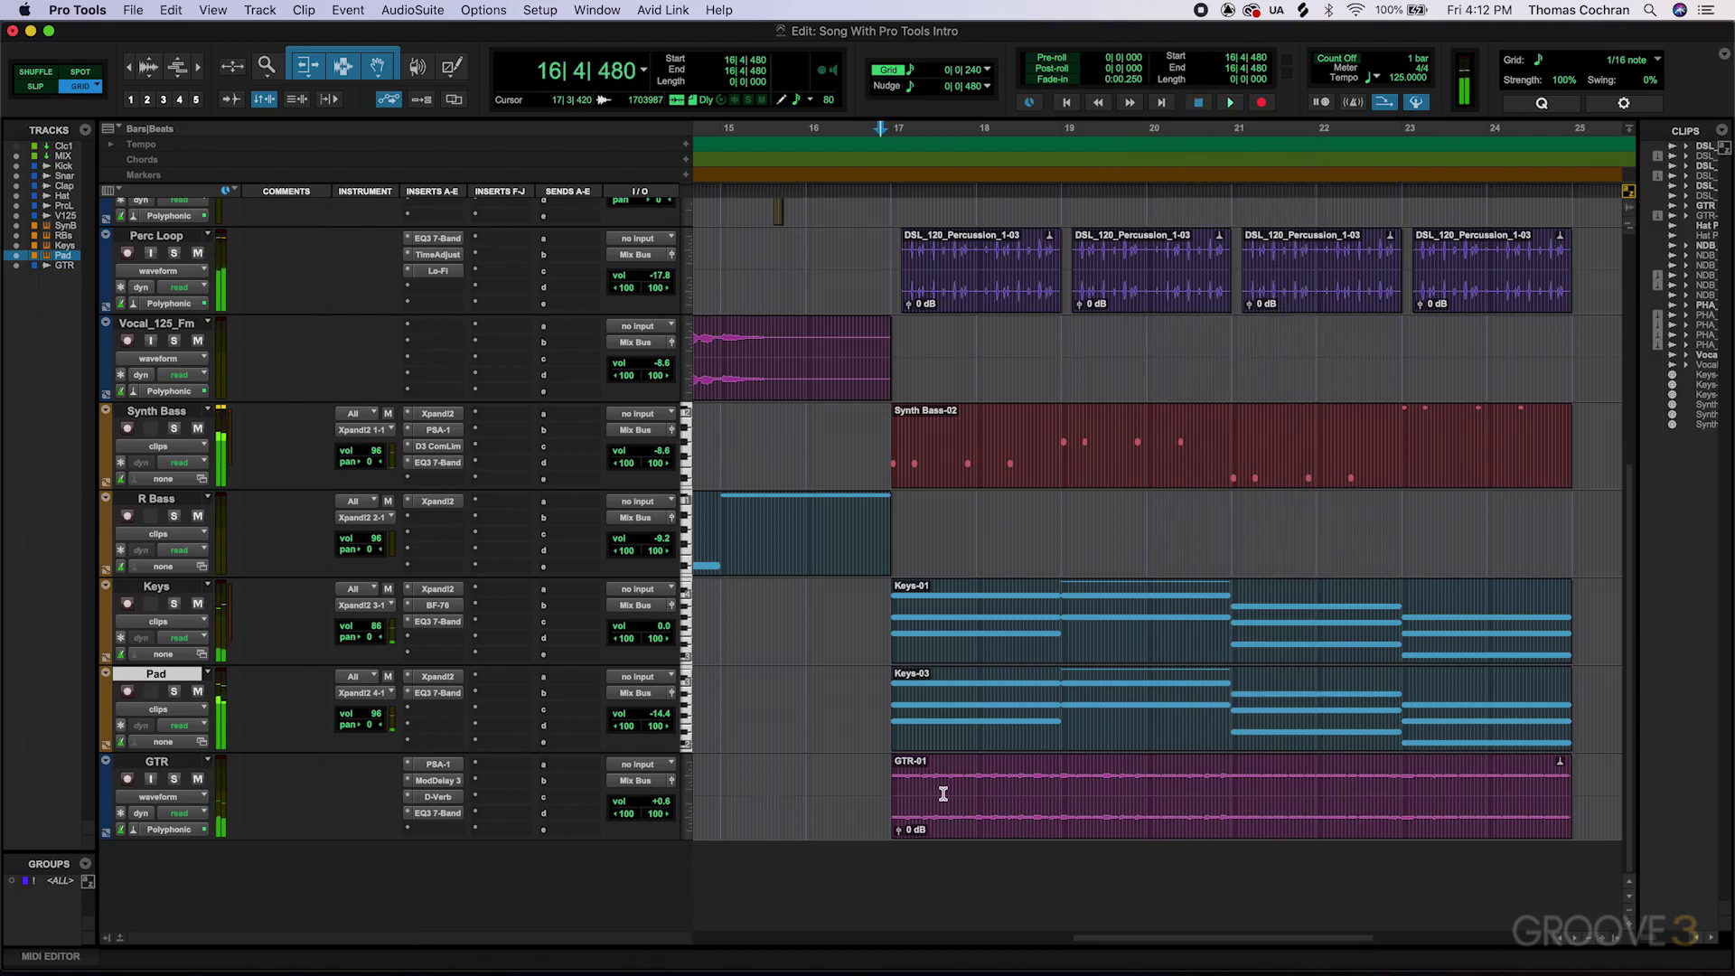
left_click(1180, 831)
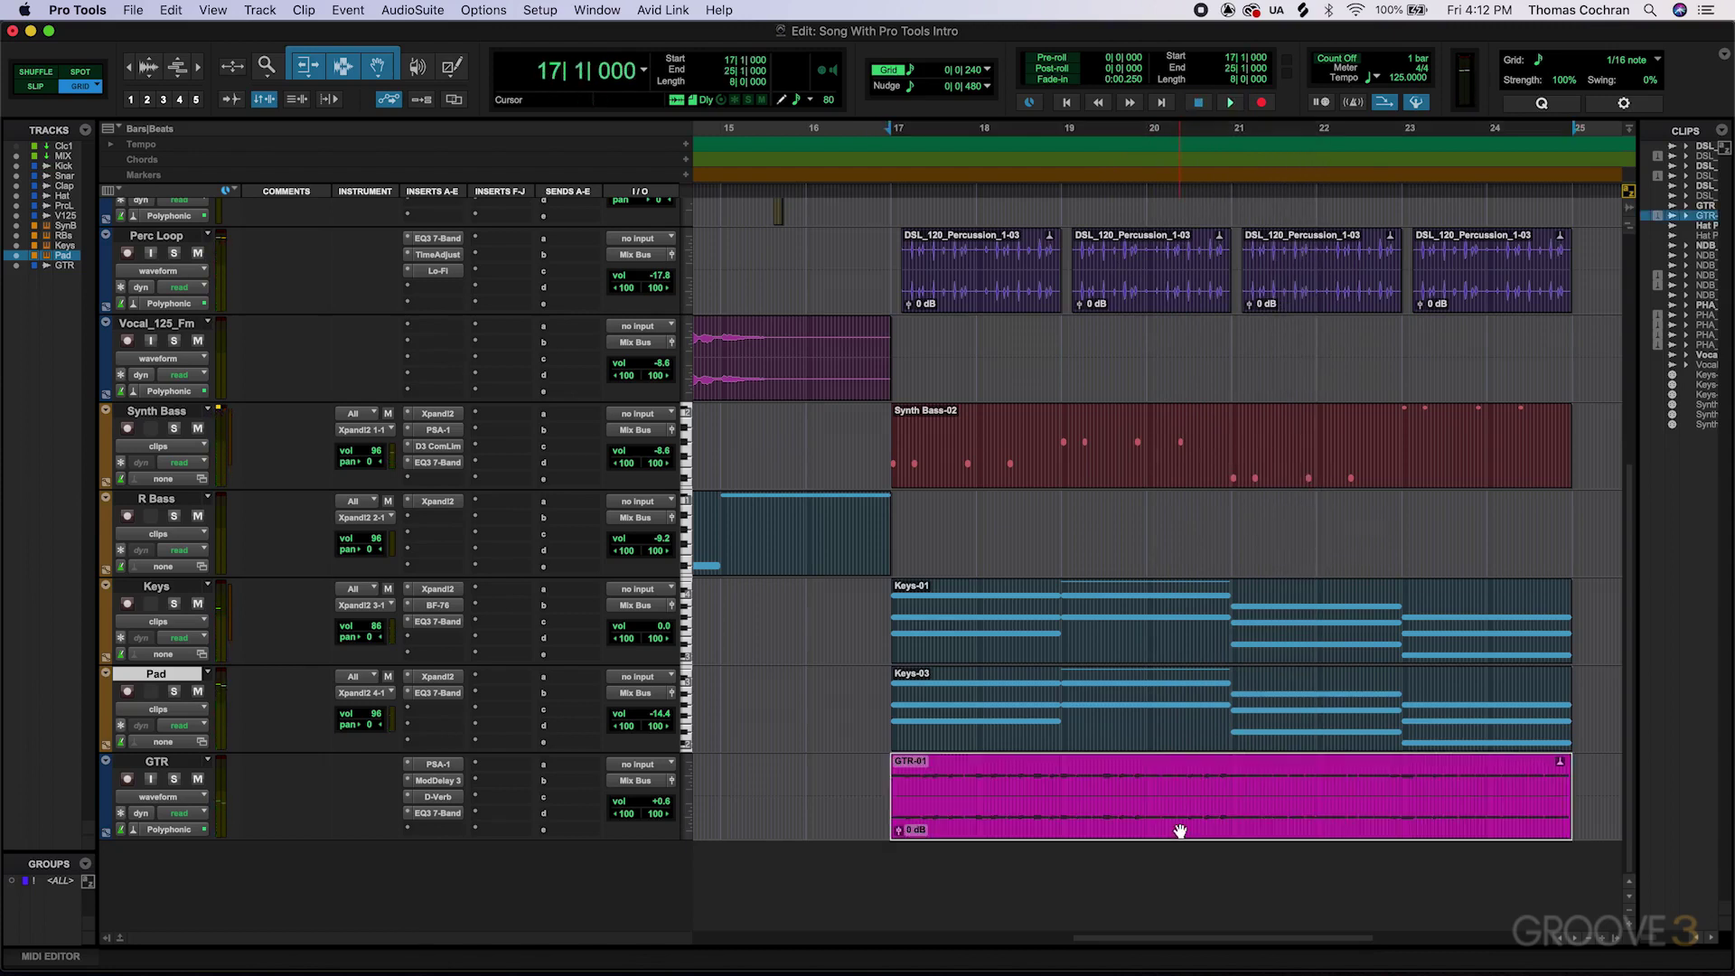